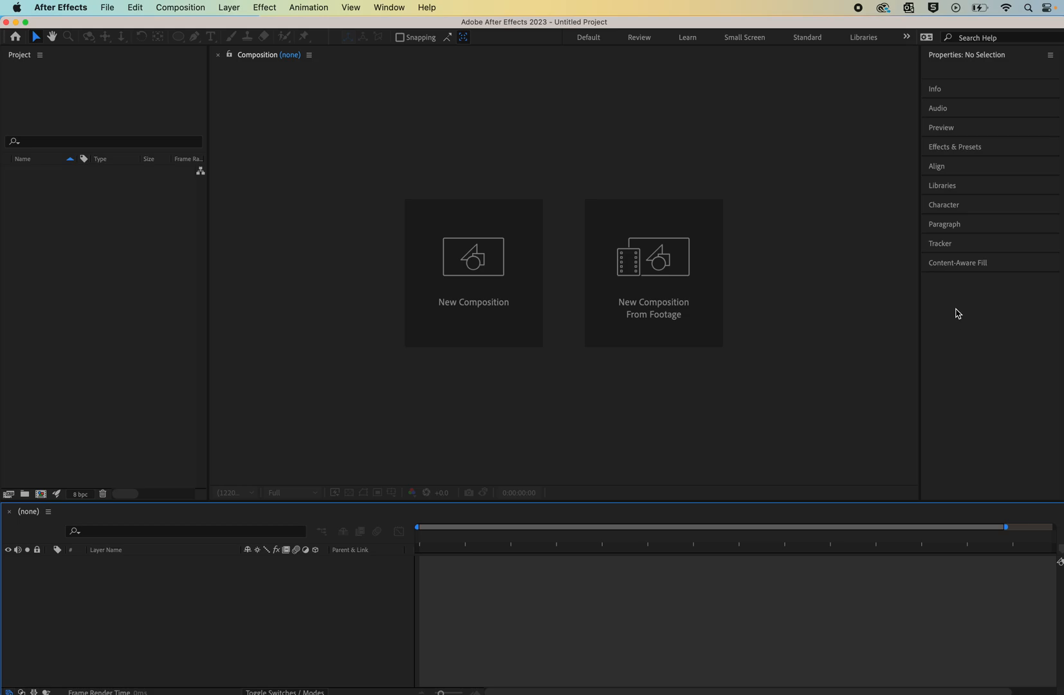
{"action": "left_click", "coordinate": [945, 206]}
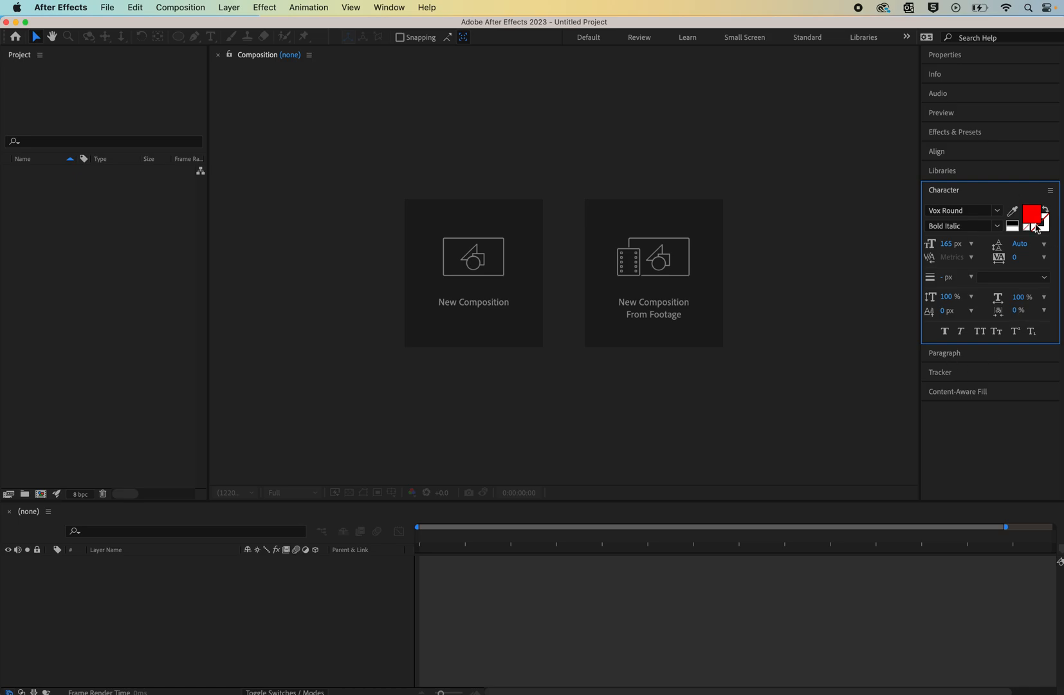
{"action": "left_click", "coordinate": [950, 192]}
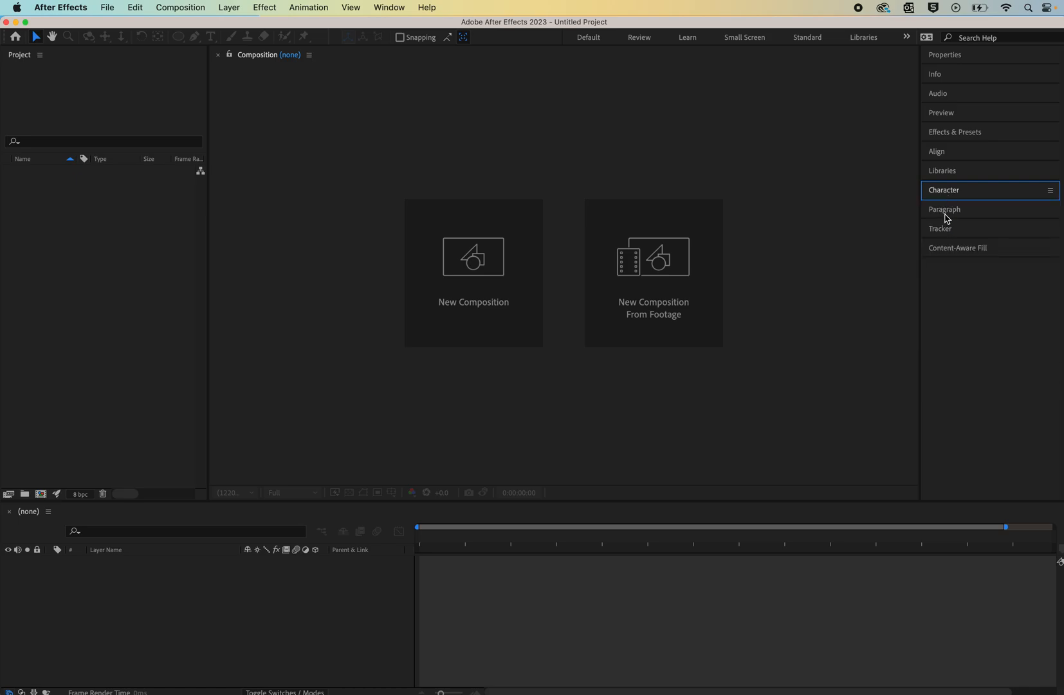
{"action": "left_click", "coordinate": [945, 213]}
{"action": "left_click", "coordinate": [945, 215]}
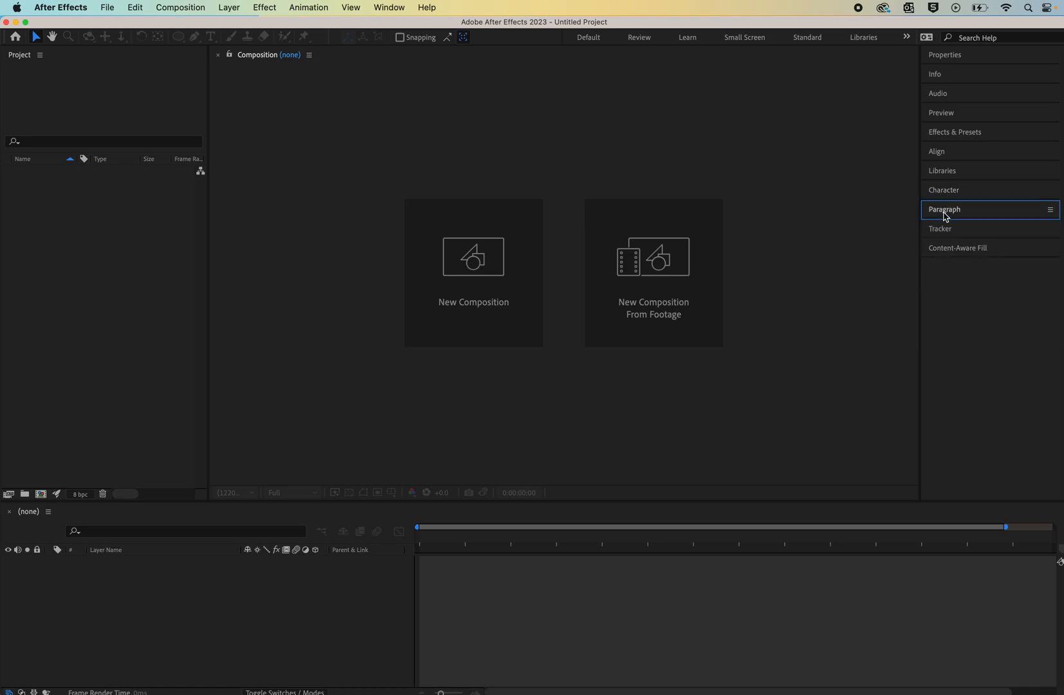
{"action": "left_click", "coordinate": [955, 132]}
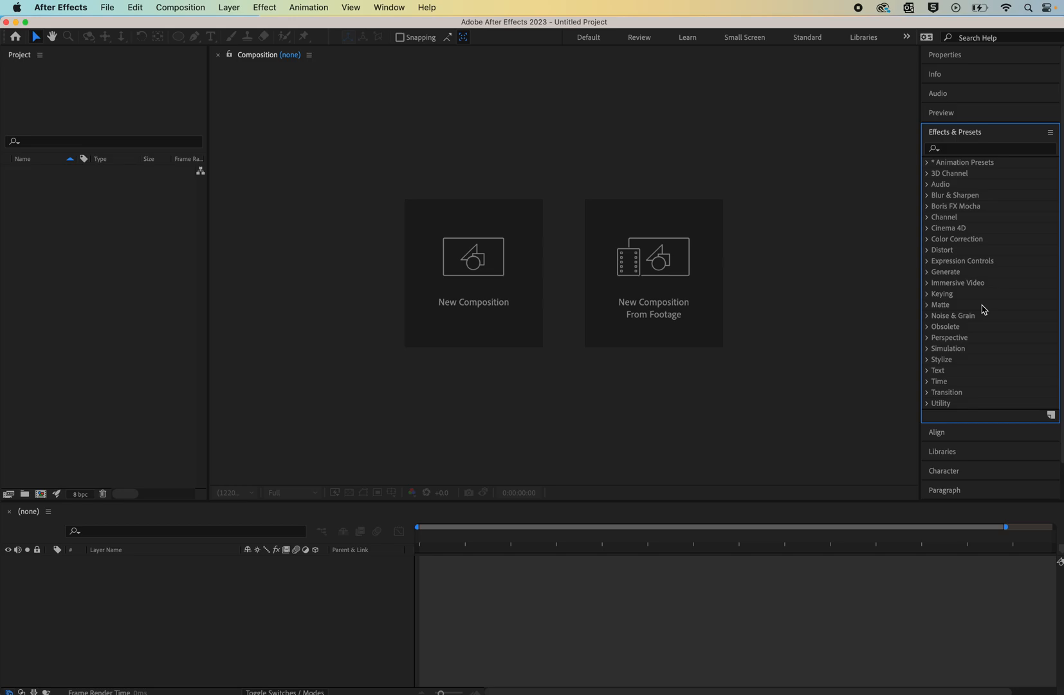
{"action": "left_click", "coordinate": [984, 133]}
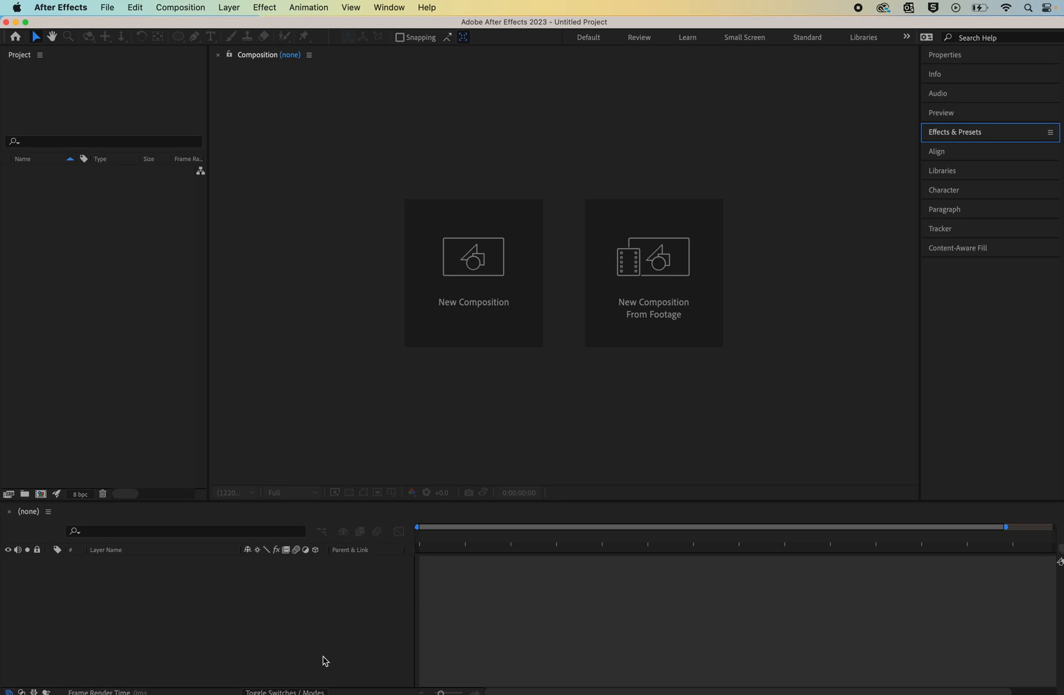
{"action": "left_click", "coordinate": [422, 545]}
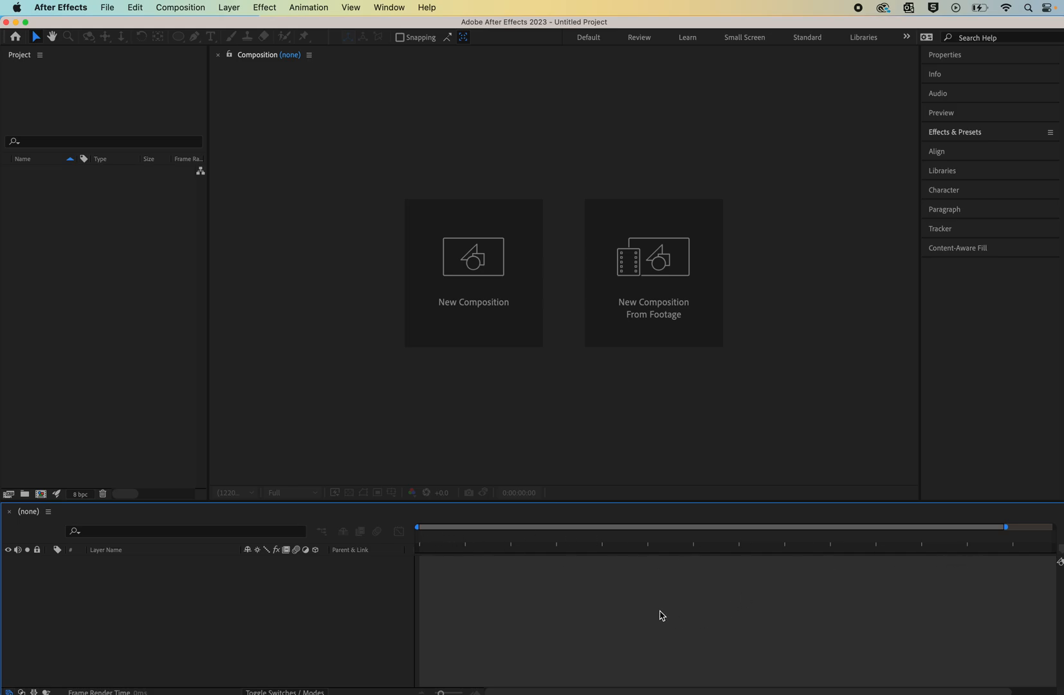
- Create a new composition named "bouncing ball" using the HD 1920x1080 29.97 fps preset
{"action": "left_click", "coordinate": [185, 9]}
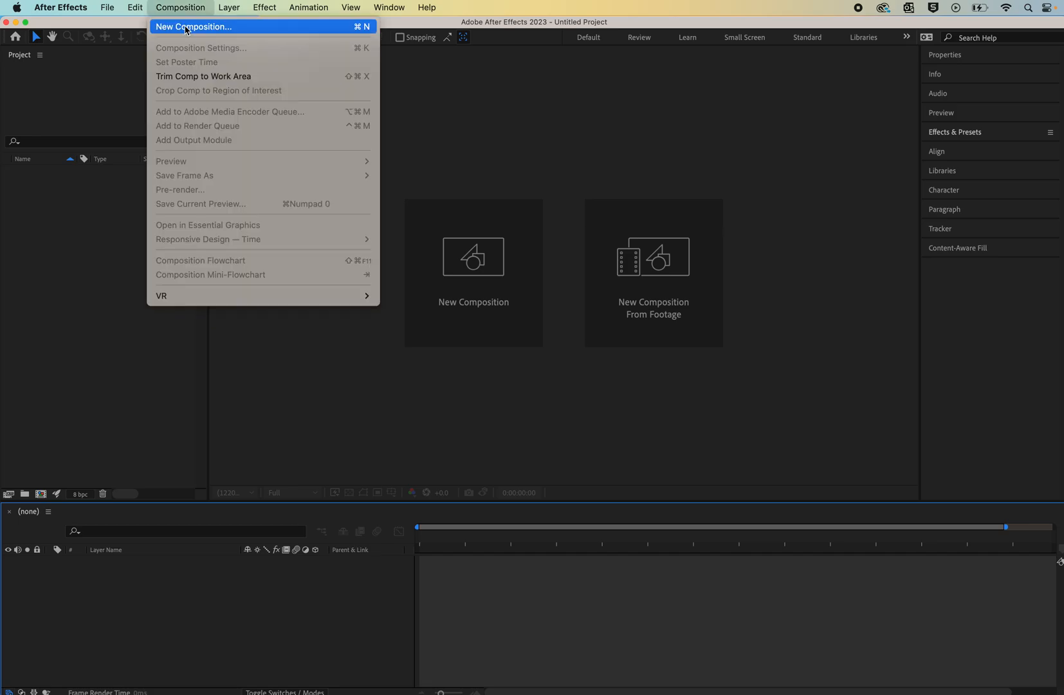
{"action": "left_click", "coordinate": [186, 28]}
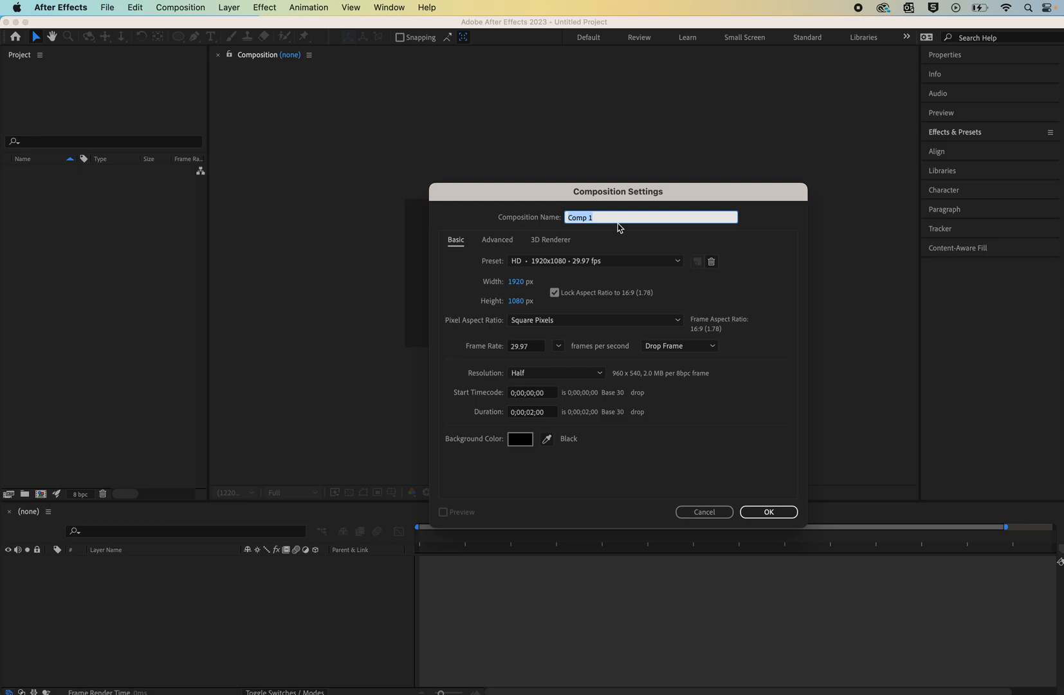
{"action": "type", "text": "bouncing ball"}
{"action": "left_click", "coordinate": [680, 266]}
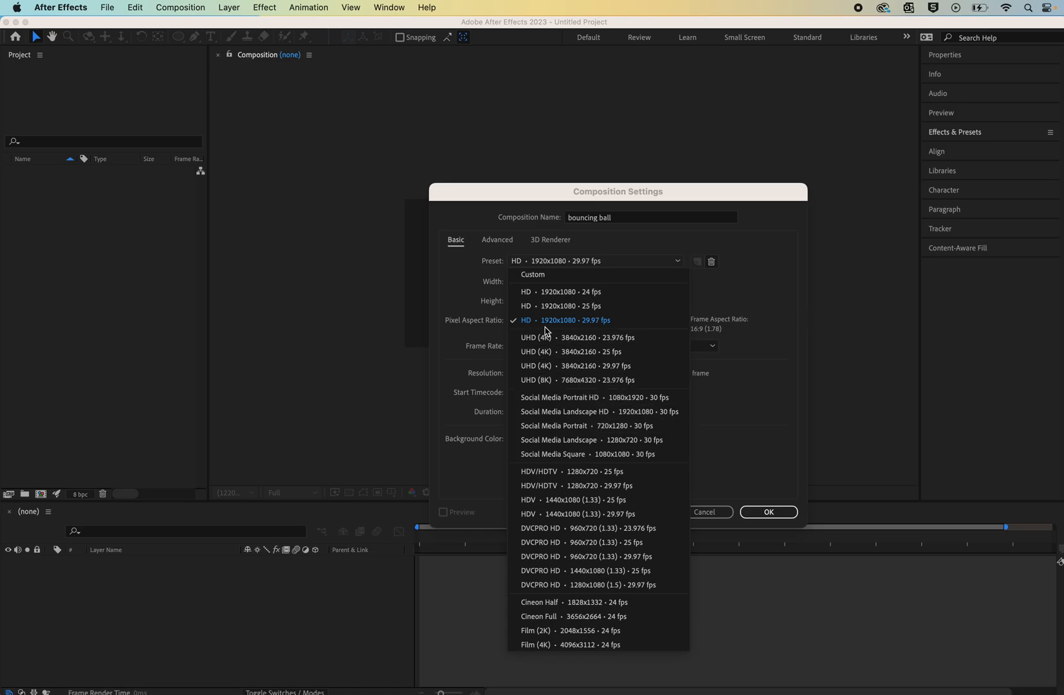
{"action": "left_click", "coordinate": [779, 420]}
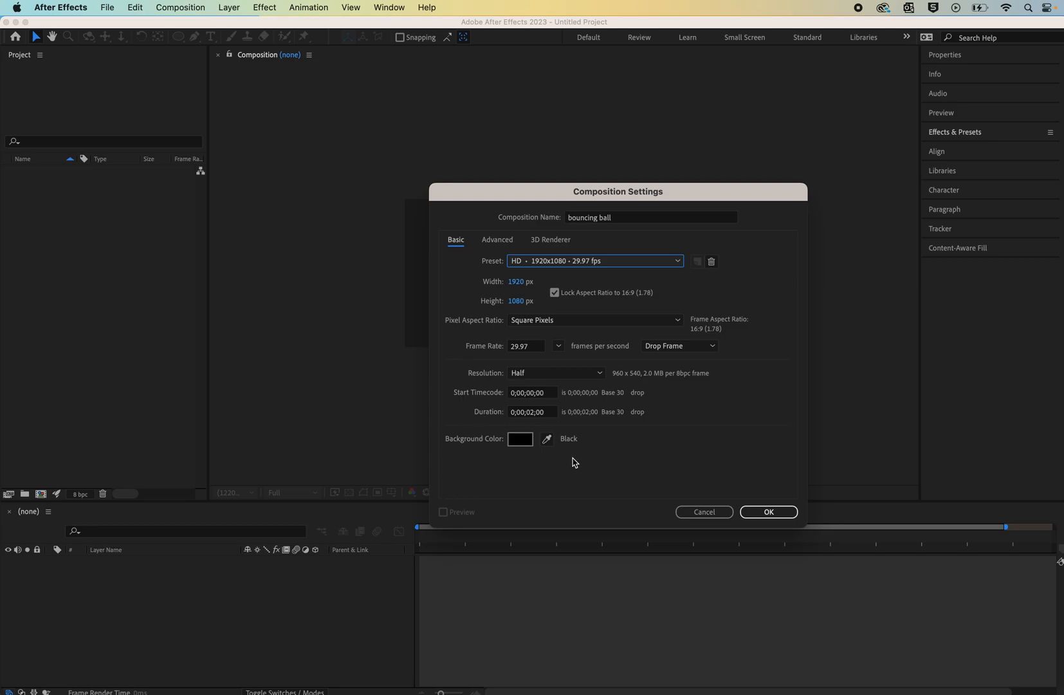
{"action": "left_click", "coordinate": [763, 516]}
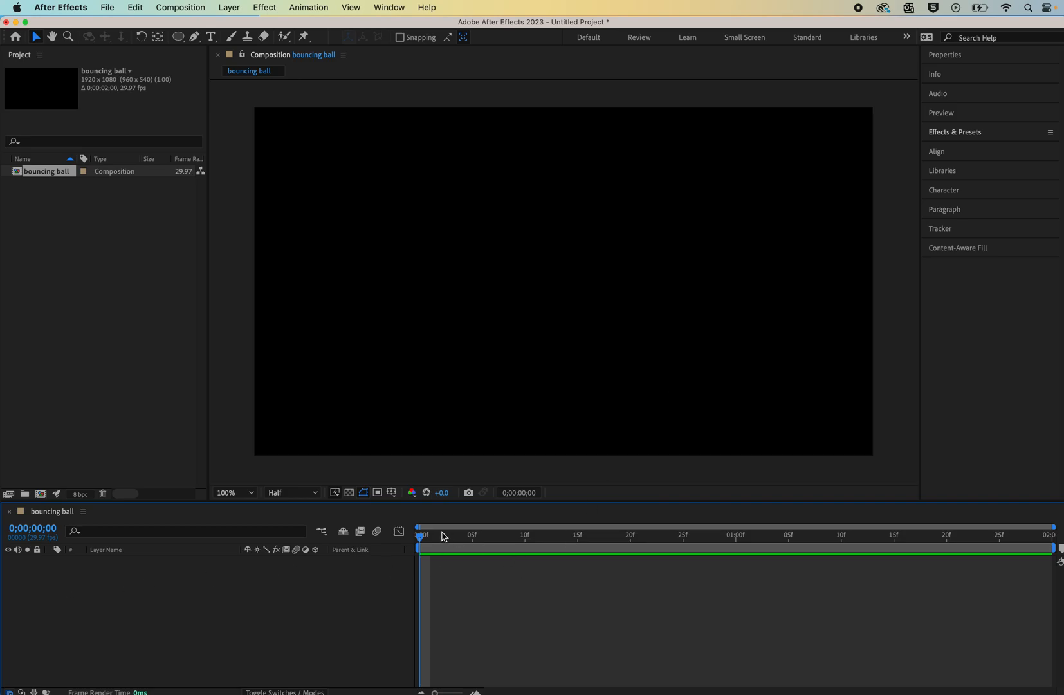
{"action": "left_click_drag", "start_coordinate": [421, 541], "coordinate": [737, 549]}
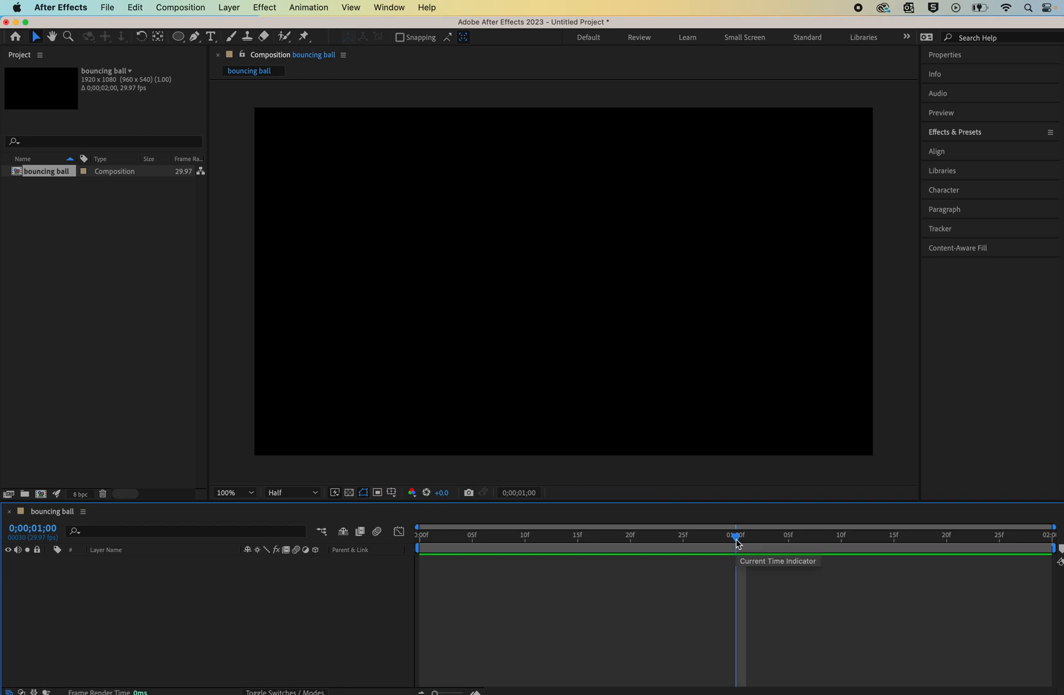
{"action": "key", "text": "Page_Up"}
{"action": "key", "text": "Page_Up"}
{"action": "key", "text": "Page_Up"}
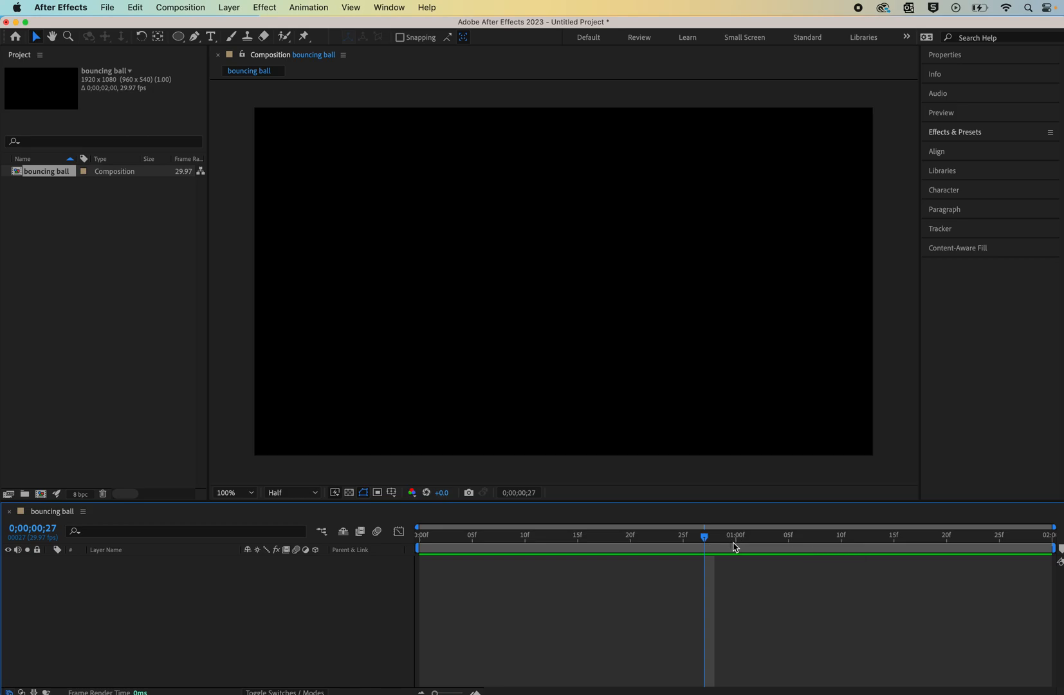
{"action": "left_click_drag", "start_coordinate": [706, 538], "coordinate": [319, 543]}
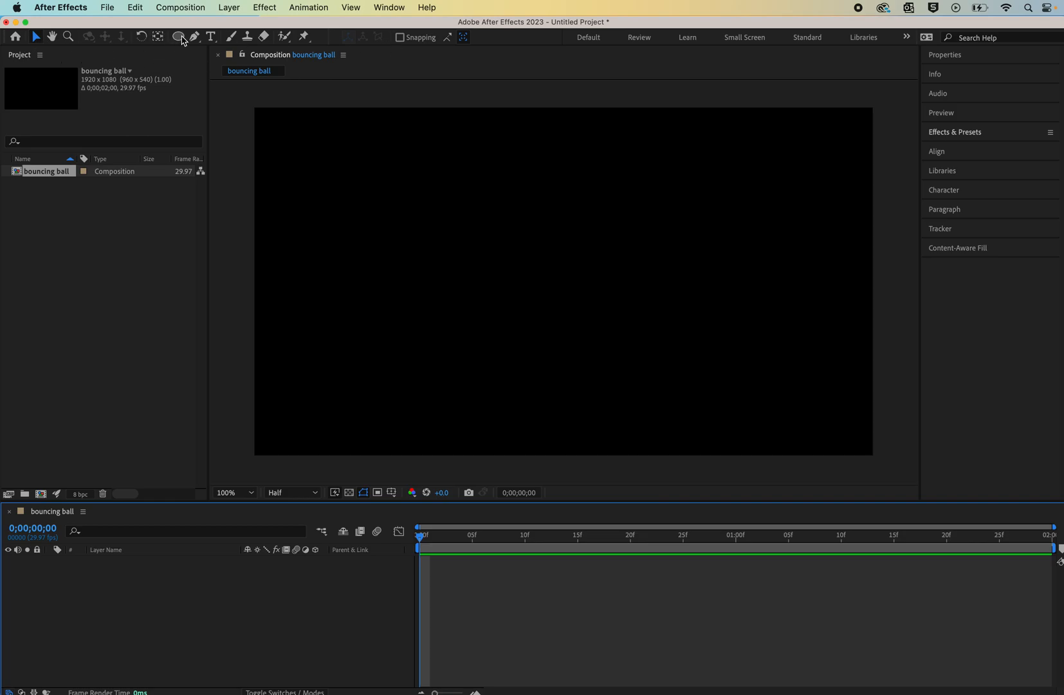
- Draw a circle about 205 px wide near the top centre of the composition with the Ellipse tool
{"action": "left_click_drag", "start_coordinate": [179, 37], "coordinate": [212, 65]}
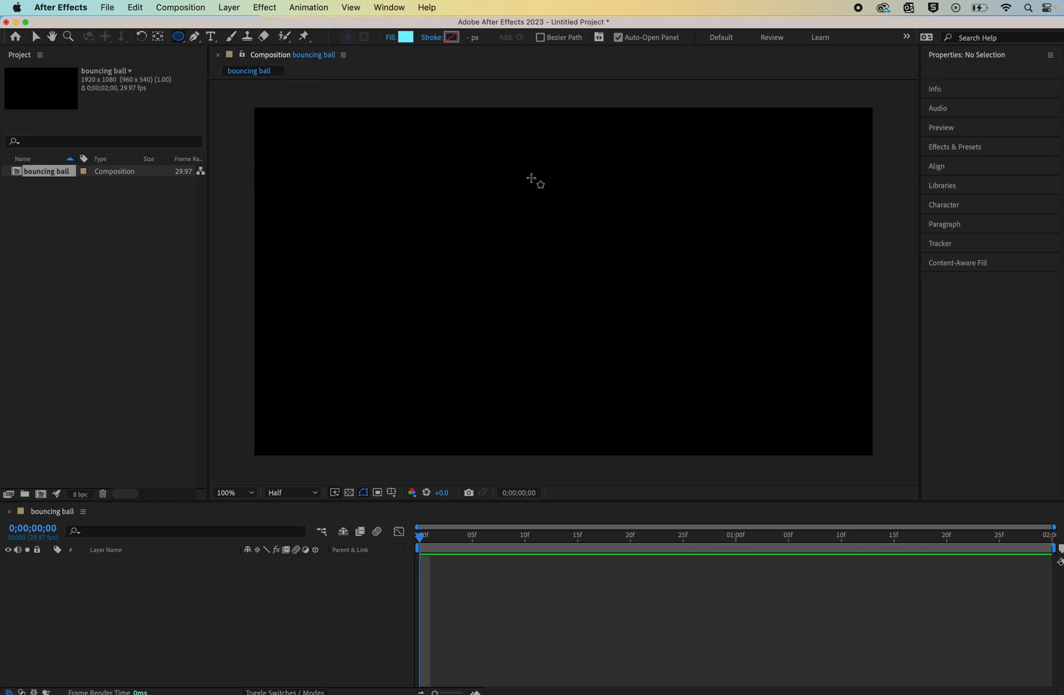
{"action": "left_click_drag", "start_coordinate": [531, 178], "coordinate": [592, 244]}
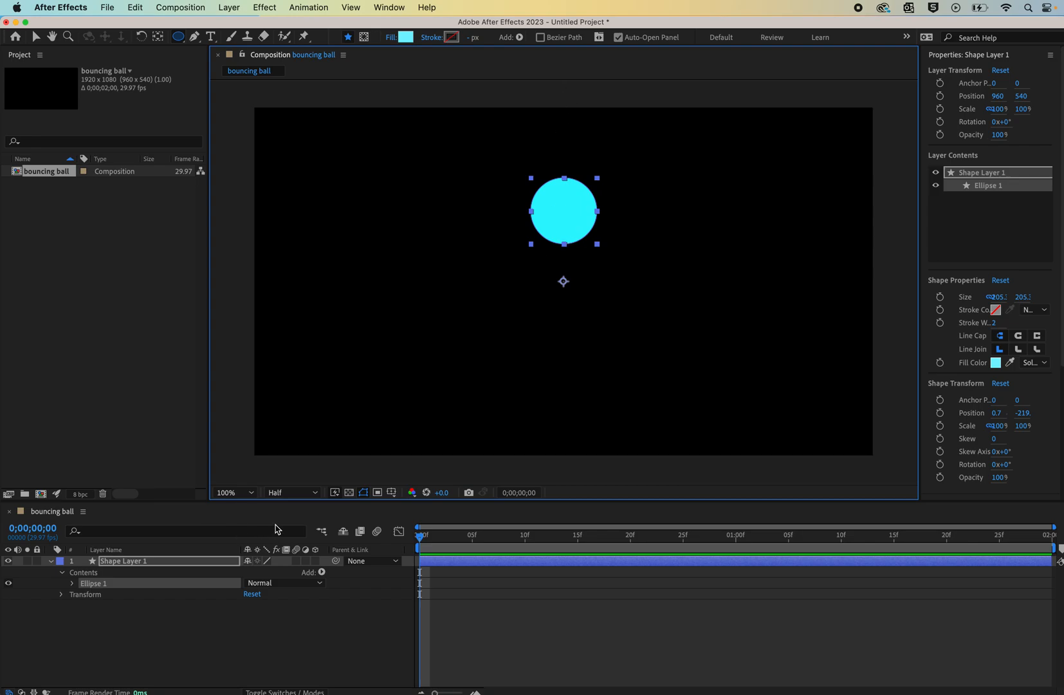
- Turn on the title/action safe guides in the composition view
{"action": "left_click", "coordinate": [391, 493]}
{"action": "left_click", "coordinate": [407, 508]}
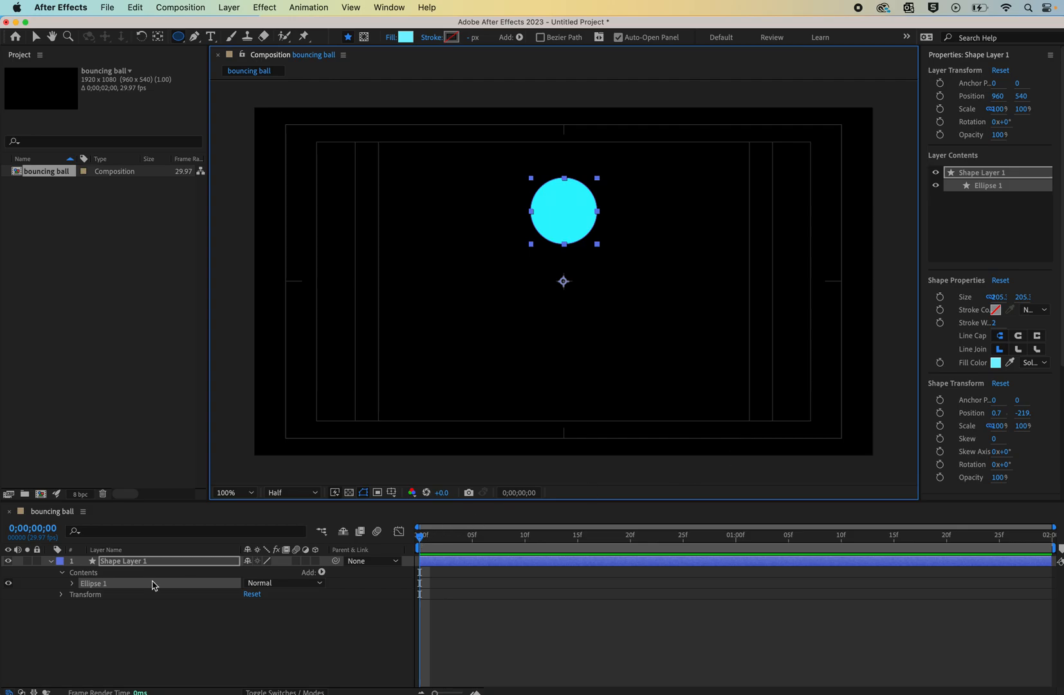
{"action": "left_click", "coordinate": [62, 573]}
{"action": "left_click", "coordinate": [63, 573]}
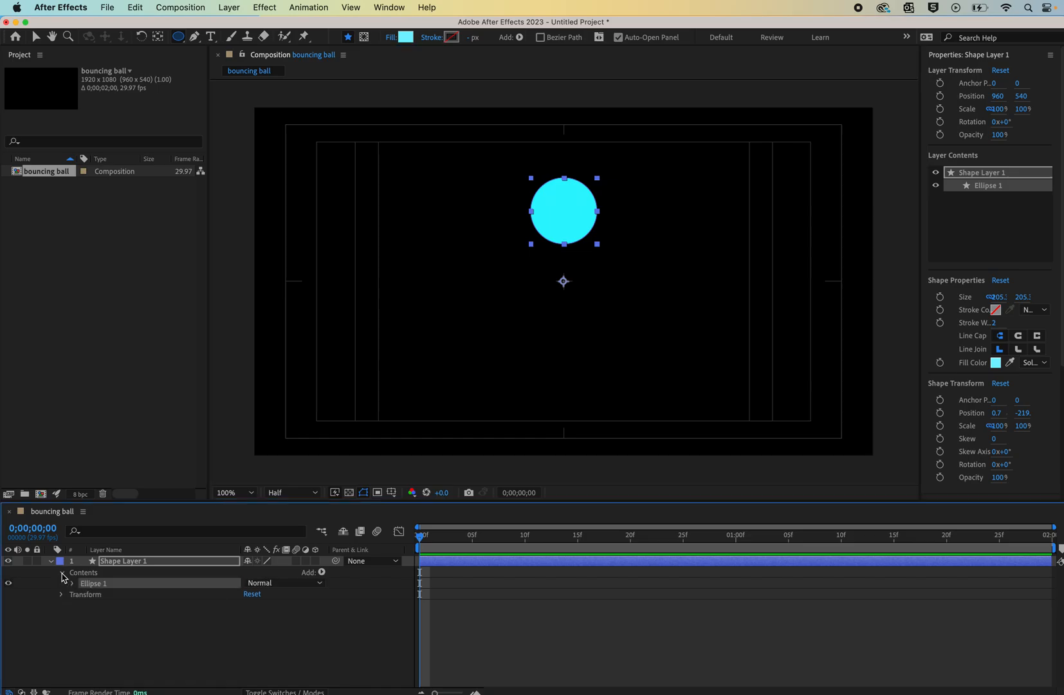
{"action": "left_click", "coordinate": [72, 584]}
{"action": "left_click", "coordinate": [73, 584]}
{"action": "left_click", "coordinate": [62, 574]}
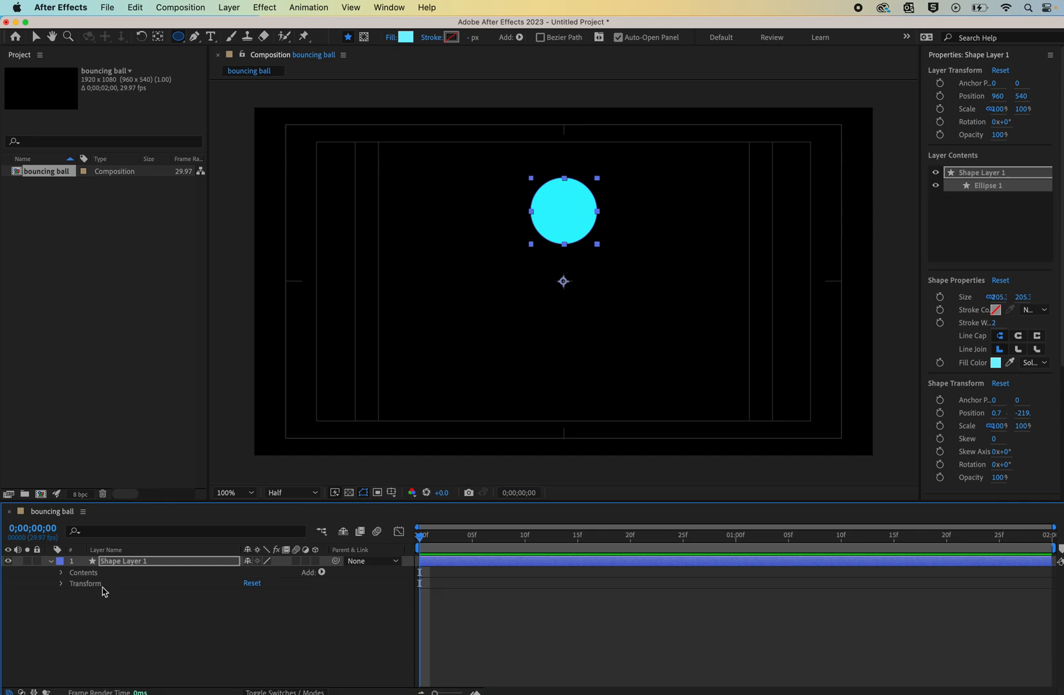
{"action": "left_click", "coordinate": [51, 561]}
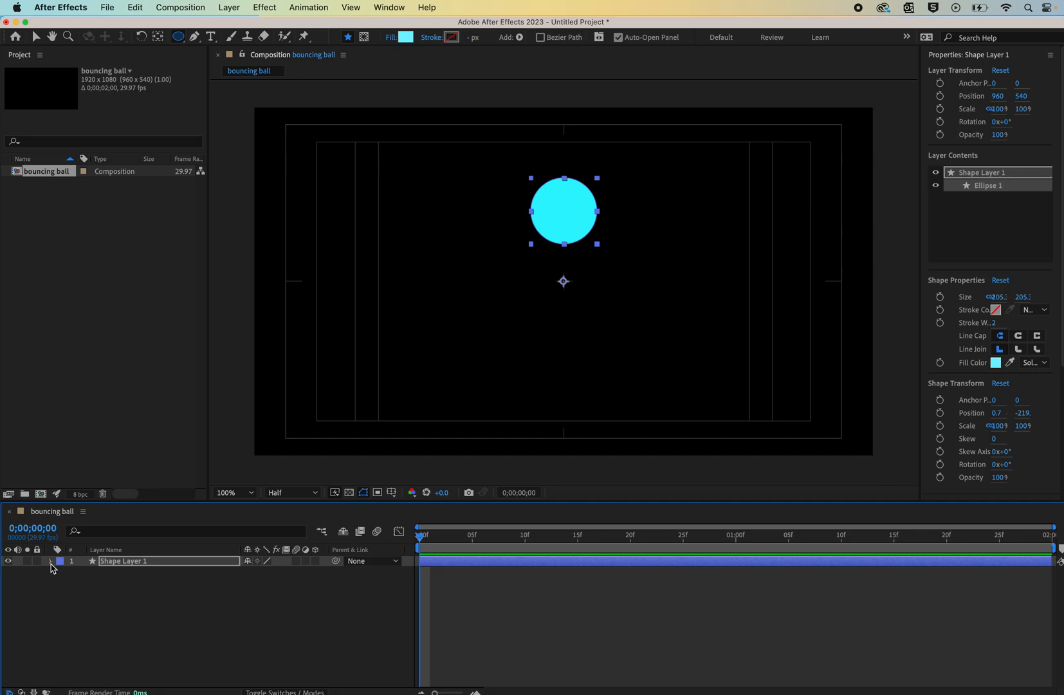
- Rename the shape layer as ball
{"action": "left_click", "coordinate": [123, 562]}
{"action": "key", "text": "Return"}
{"action": "type", "text": "b"}
{"action": "key", "text": "Return"}
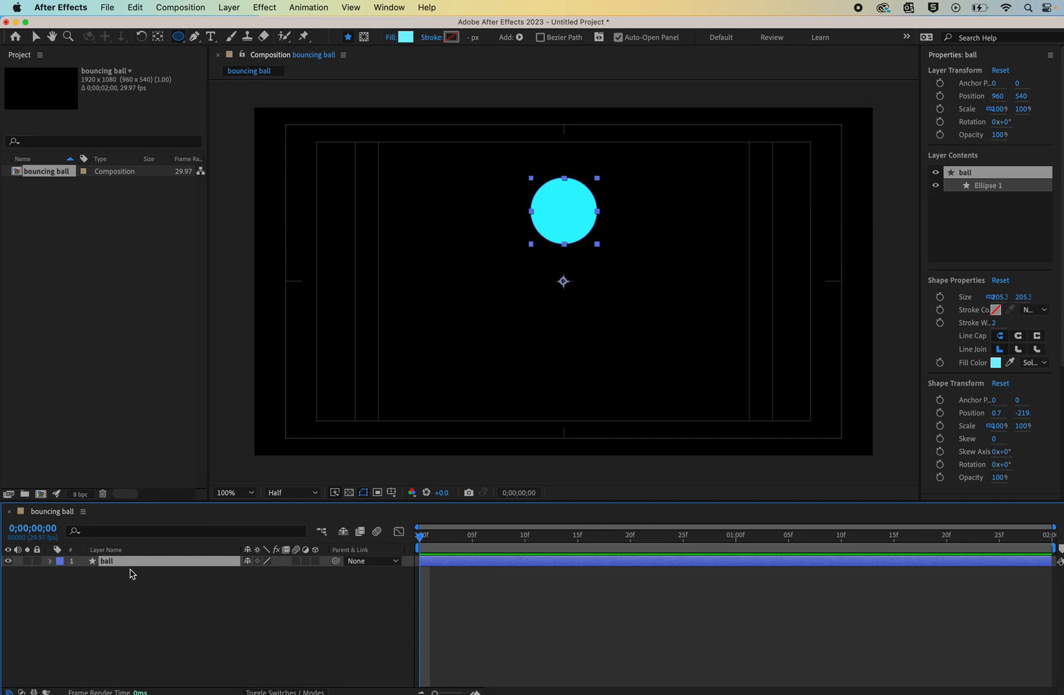
- Expand the ball layer's contents, ellipse path, stroke and transform properties to examine them
{"action": "left_click", "coordinate": [51, 560]}
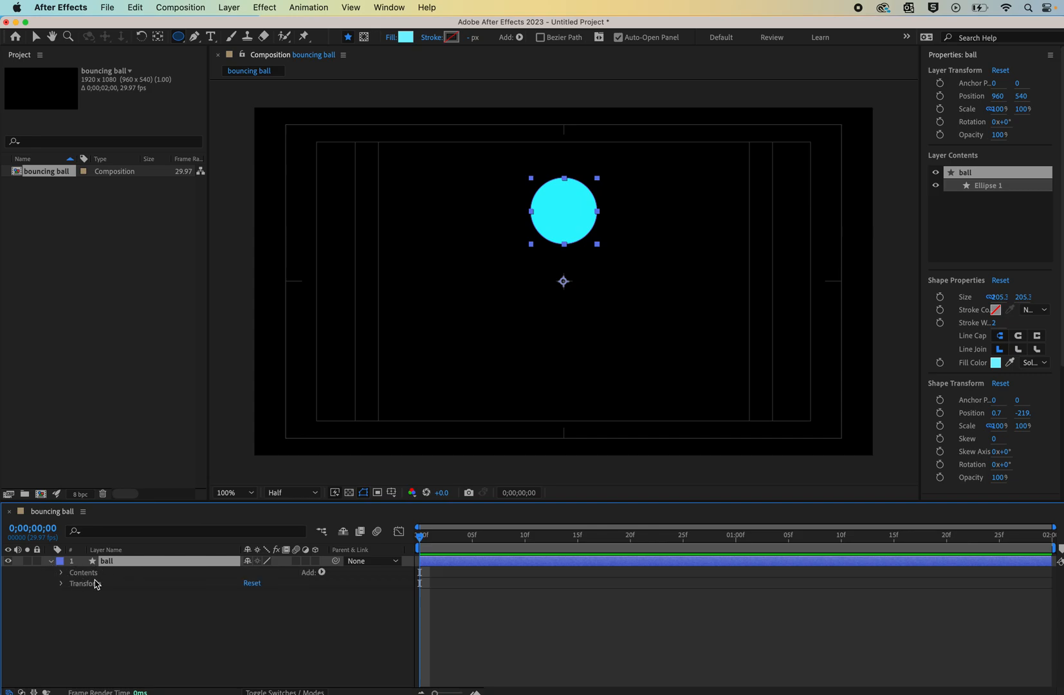
{"action": "left_click", "coordinate": [61, 573]}
{"action": "left_click", "coordinate": [72, 584]}
{"action": "left_click", "coordinate": [83, 594]}
{"action": "left_click", "coordinate": [83, 627]}
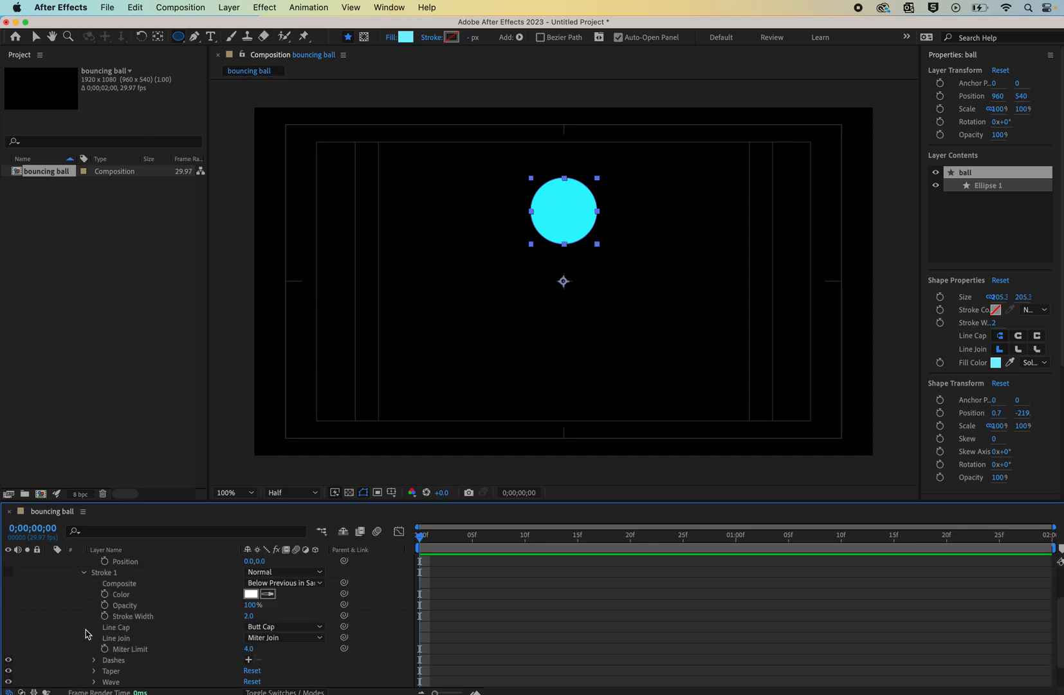
{"action": "scroll", "coordinate": [115, 626], "scroll_direction": "up", "scroll_amount": 3}
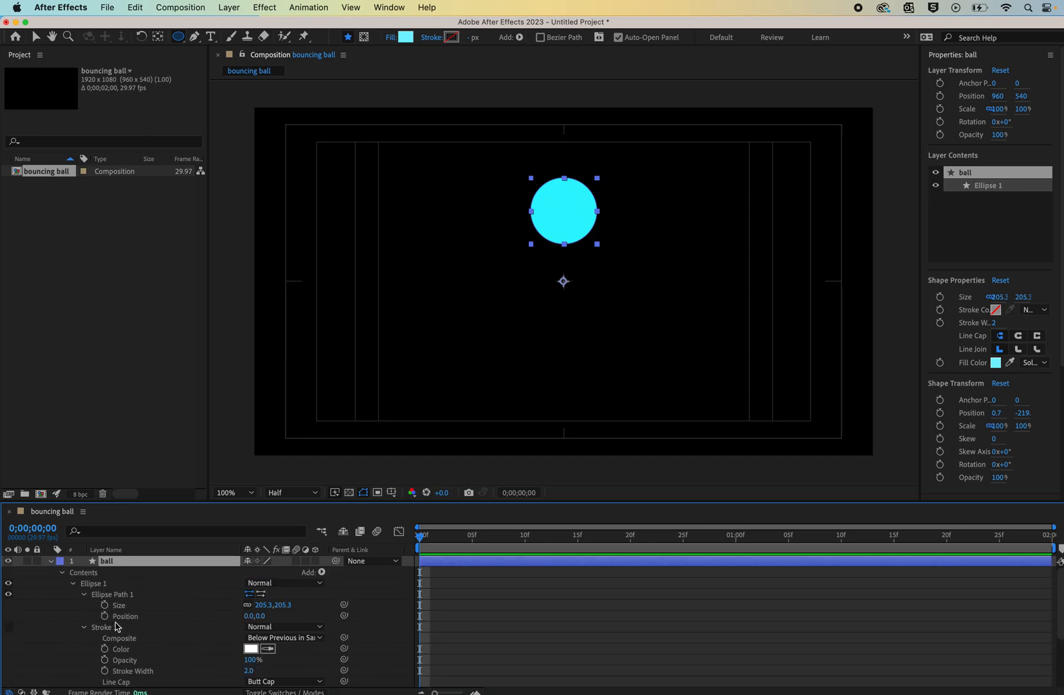
{"action": "left_click", "coordinate": [83, 593]}
{"action": "left_click", "coordinate": [73, 583]}
{"action": "left_click", "coordinate": [62, 573]}
{"action": "left_click", "coordinate": [61, 585]}
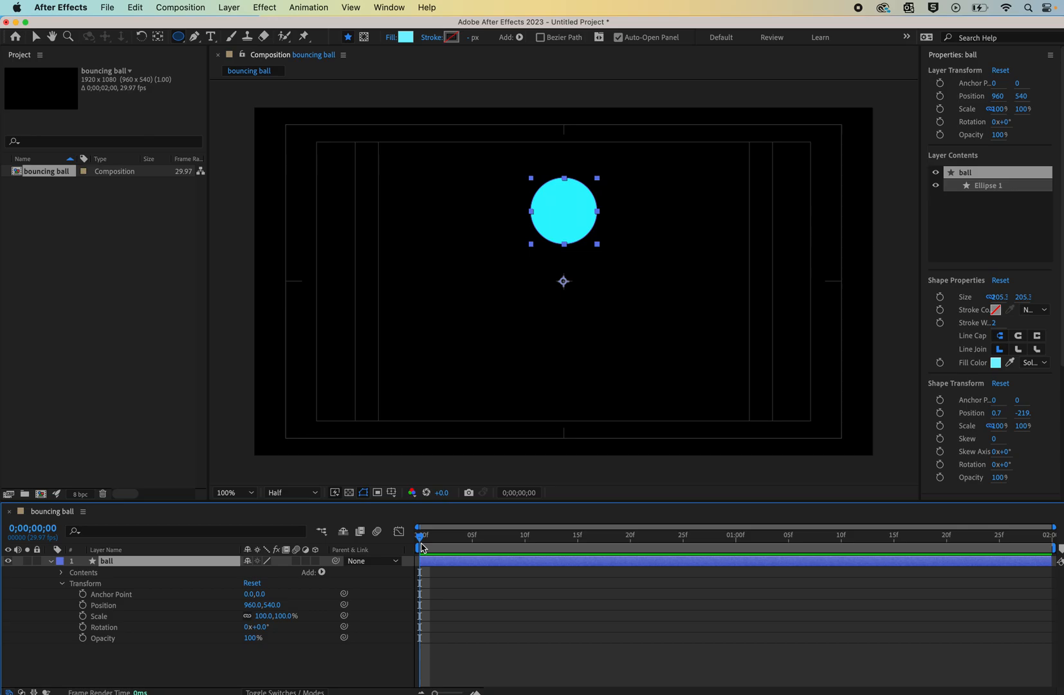
- Try to keyframe the ball's Position and drag the ball downward at 1 second
{"action": "left_click", "coordinate": [83, 606]}
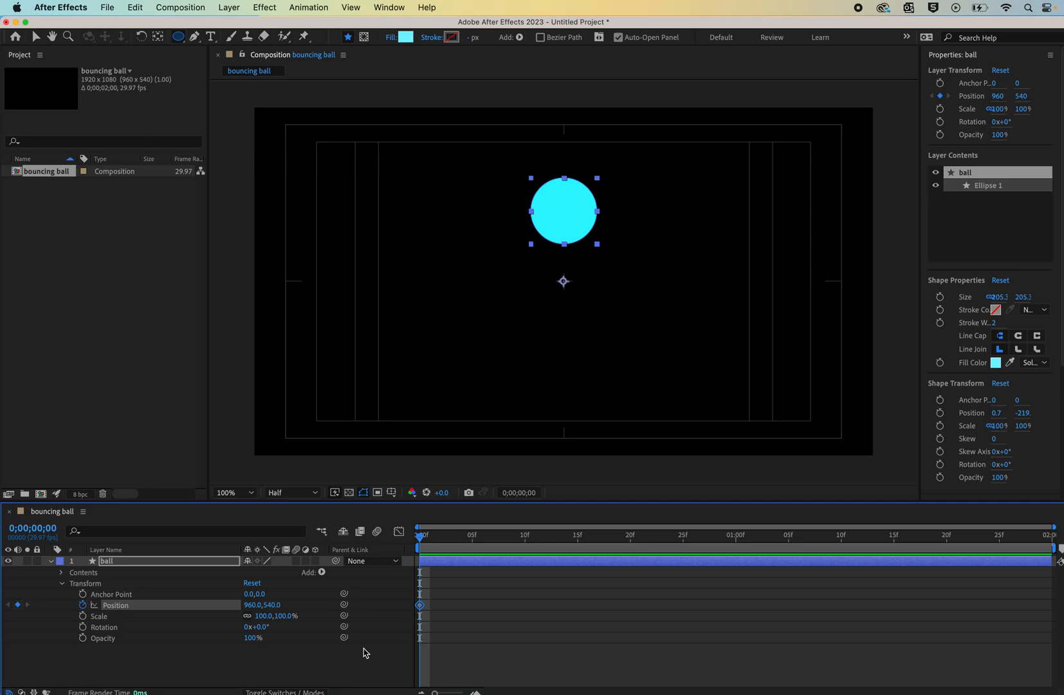
{"action": "left_click_drag", "start_coordinate": [422, 539], "coordinate": [599, 539]}
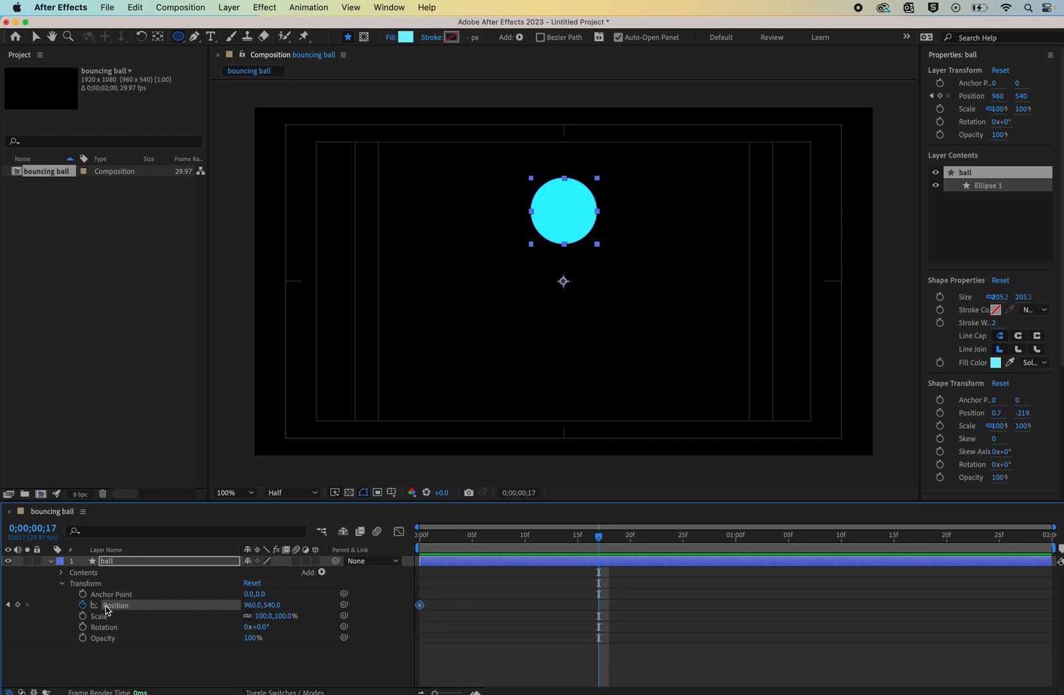
{"action": "left_click_drag", "start_coordinate": [600, 539], "coordinate": [736, 535]}
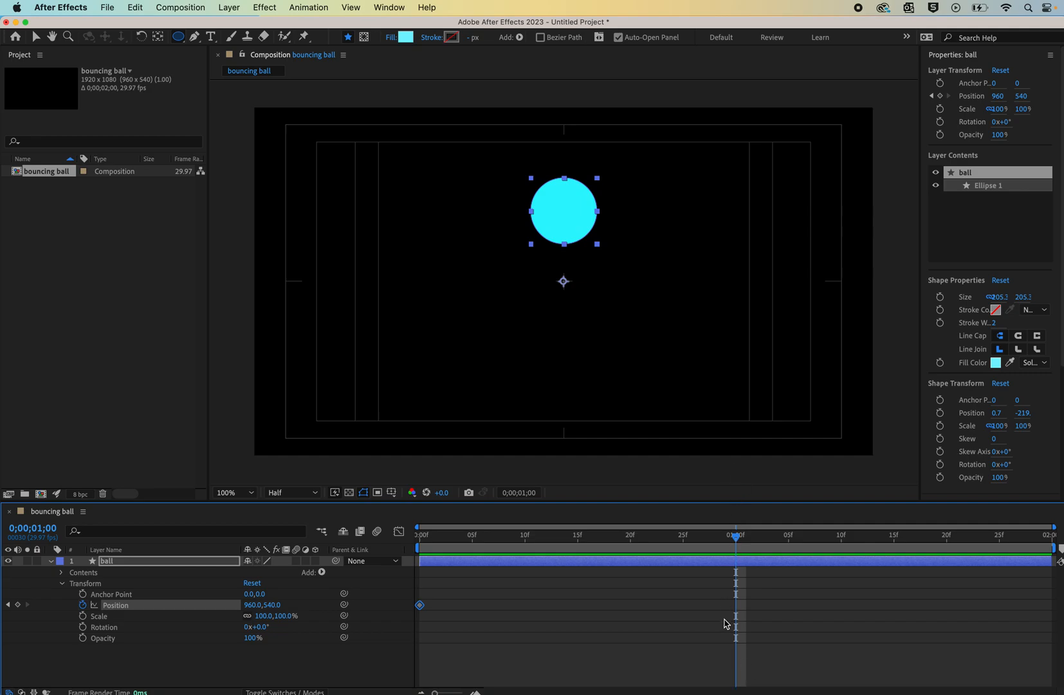
{"action": "left_click", "coordinate": [36, 38]}
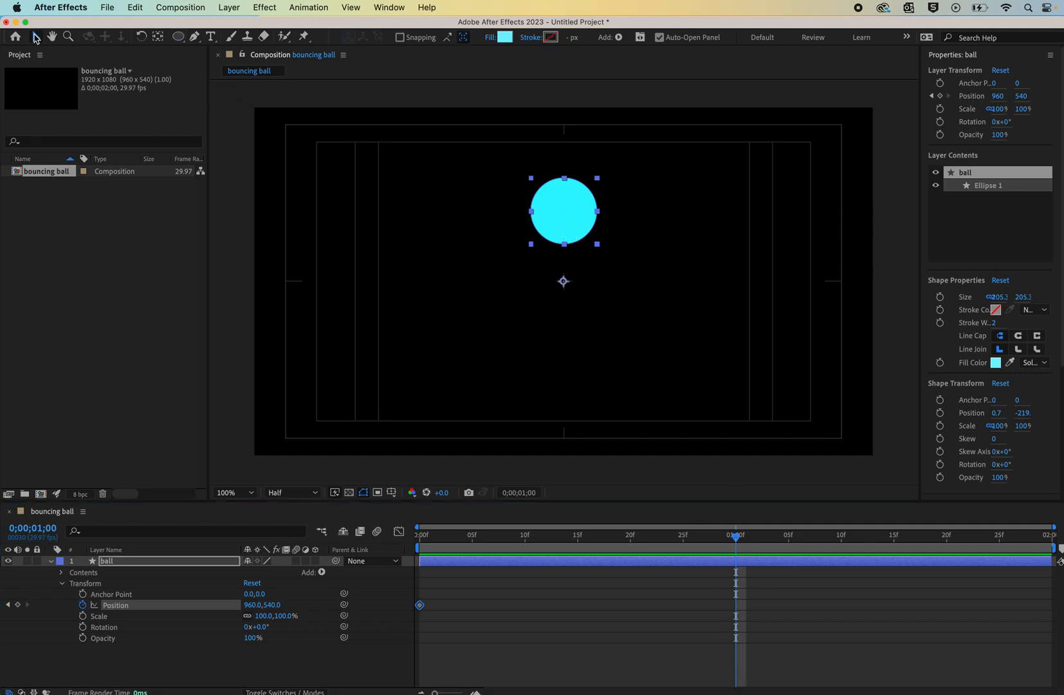
{"action": "left_click_drag", "start_coordinate": [572, 219], "coordinate": [585, 410]}
{"action": "key", "text": "super+z"}
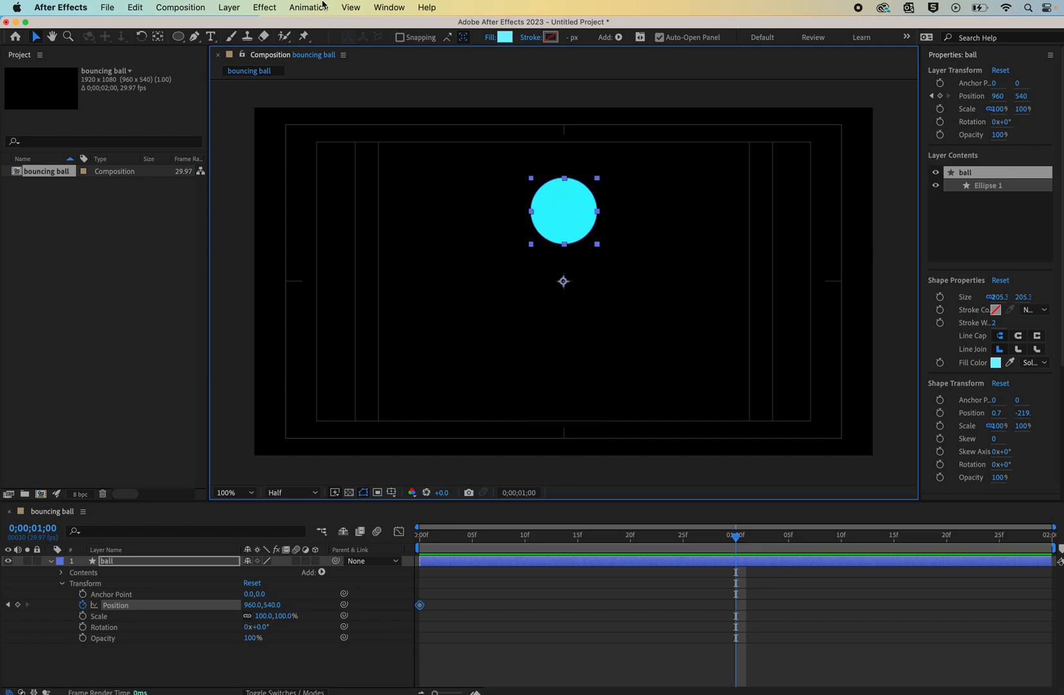
- Move the ball's anchor point to its bottom edge with the Pan Behind tool and set a Position keyframe at frame 0
{"action": "left_click", "coordinate": [157, 37]}
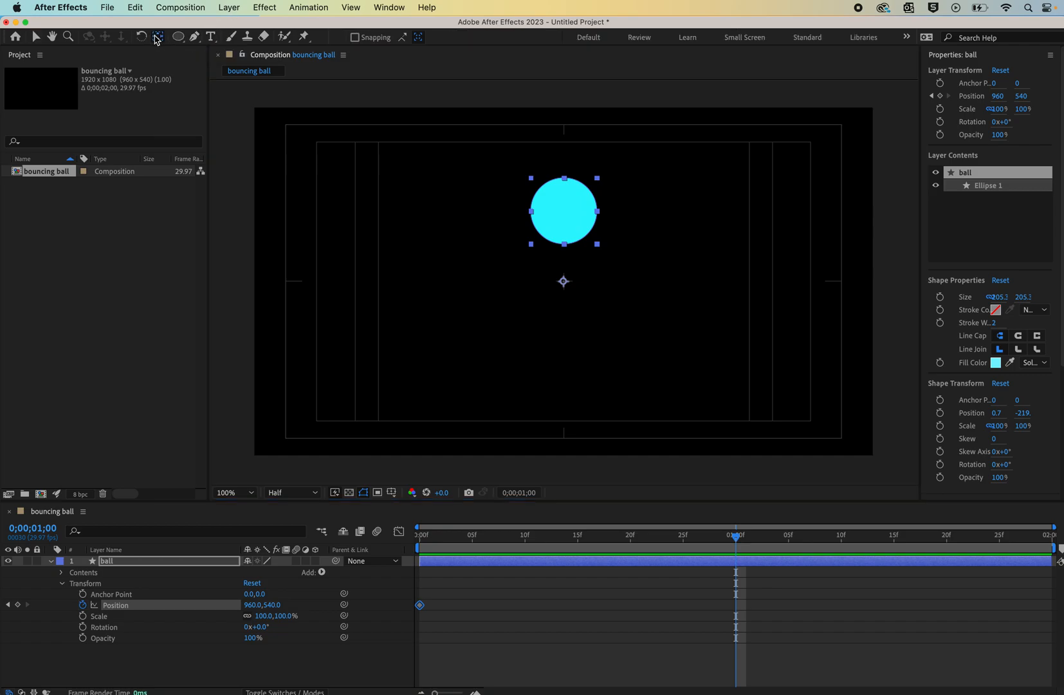
{"action": "left_click_drag", "start_coordinate": [564, 282], "coordinate": [565, 243]}
{"action": "key", "text": "super+z"}
{"action": "key", "text": "super+z"}
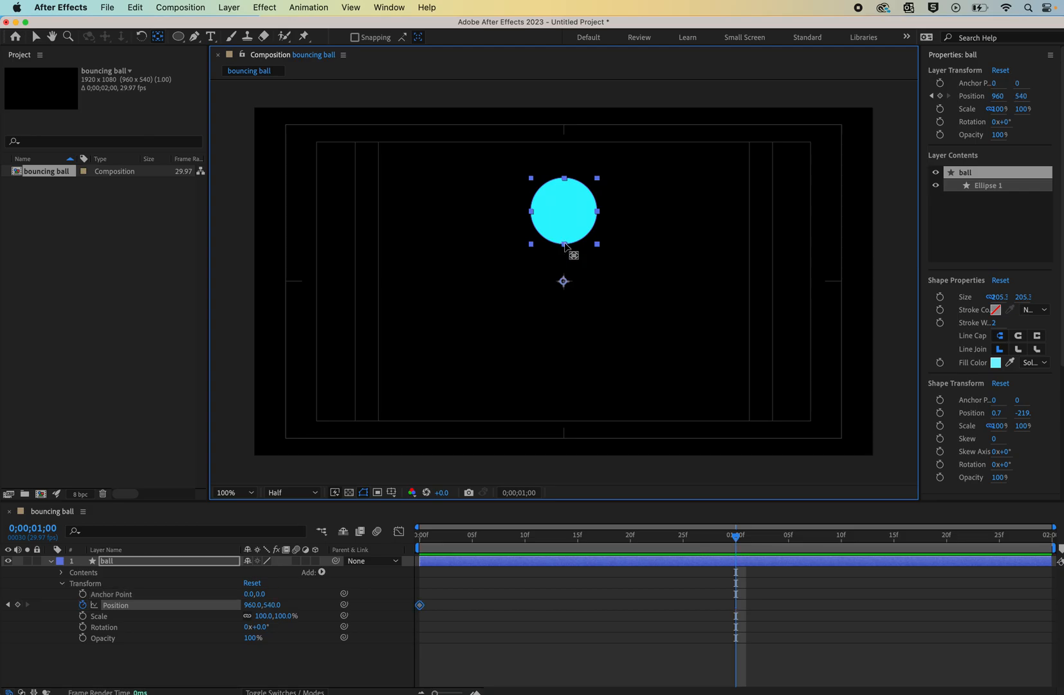
{"action": "left_click_drag", "start_coordinate": [563, 281], "coordinate": [563, 243]}
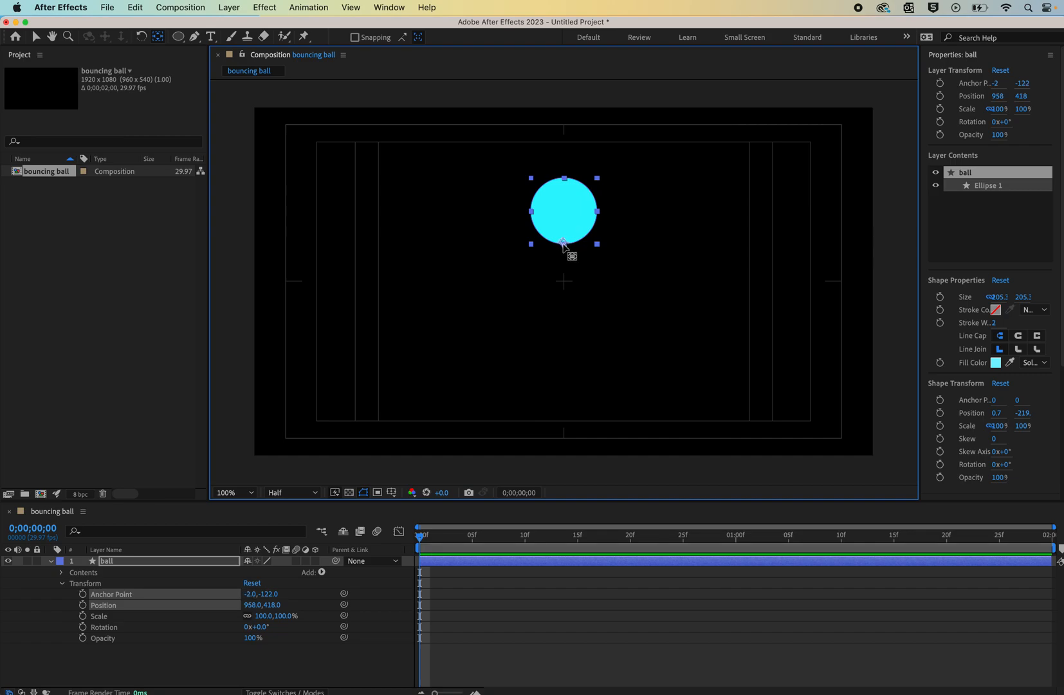
{"action": "key", "text": "super+z"}
{"action": "left_click", "coordinate": [145, 673]}
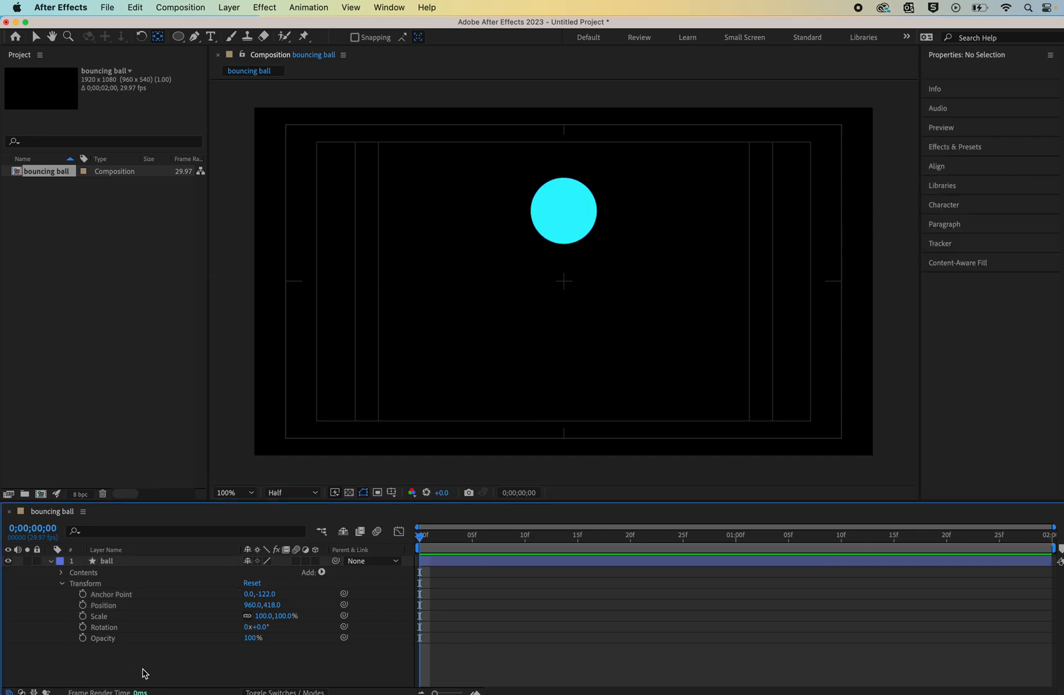
{"action": "left_click", "coordinate": [83, 605]}
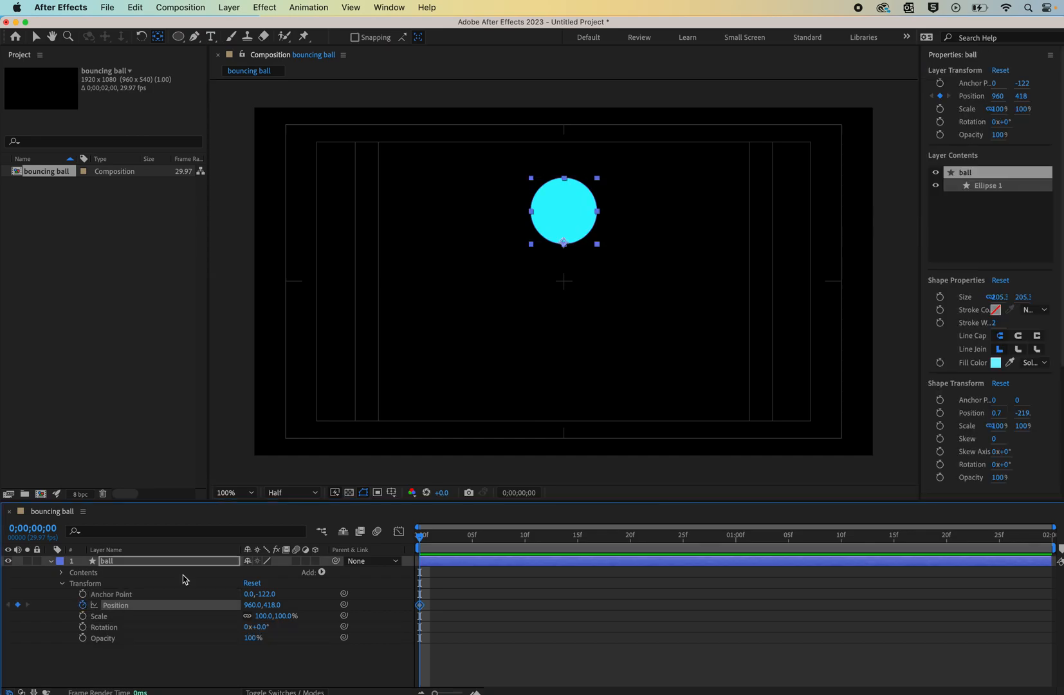
- At 1 second, move the ball down to the bottom of the frame to add a second Position keyframe
{"action": "left_click_drag", "start_coordinate": [419, 539], "coordinate": [740, 530]}
{"action": "left_click", "coordinate": [575, 222]}
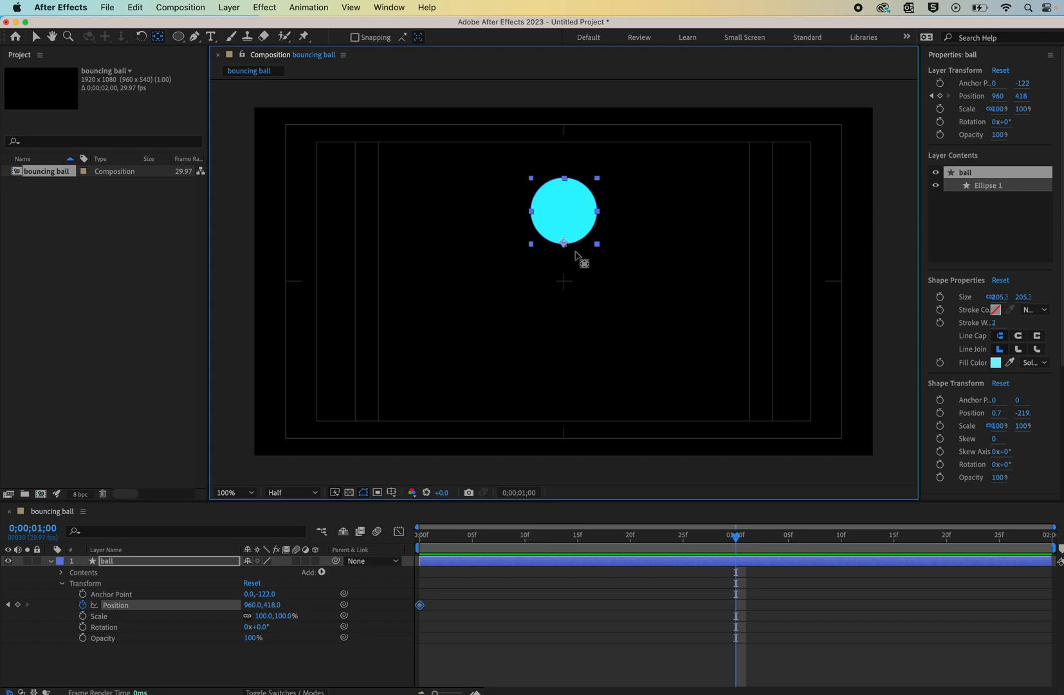
{"action": "left_click", "coordinate": [32, 40]}
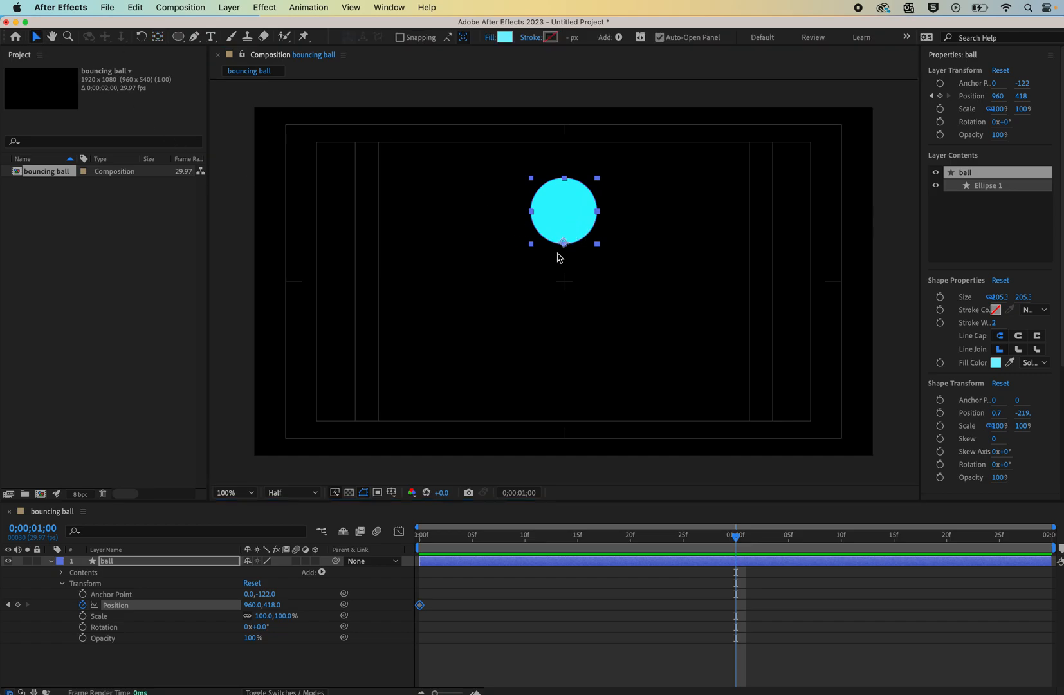
{"action": "mouse_move", "coordinate": [578, 208]}
{"action": "left_mouse_down"}
{"action": "mouse_move", "coordinate": [588, 397]}
{"action": "mouse_move", "coordinate": [579, 382]}
{"action": "left_mouse_up"}
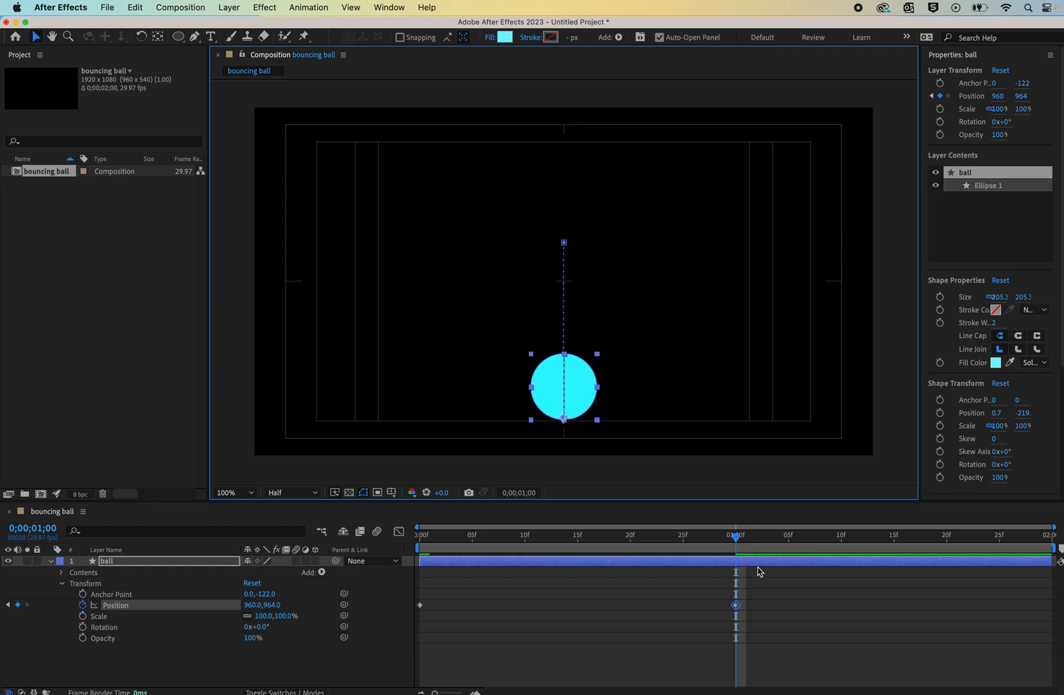
- Paste the first Position keyframe at the end of the timeline, frame 1;29, and preview the drop
{"action": "mouse_move", "coordinate": [738, 539]}
{"action": "left_mouse_down"}
{"action": "mouse_move", "coordinate": [449, 557]}
{"action": "mouse_move", "coordinate": [683, 539]}
{"action": "mouse_move", "coordinate": [372, 541]}
{"action": "mouse_move", "coordinate": [551, 512]}
{"action": "mouse_move", "coordinate": [619, 540]}
{"action": "mouse_move", "coordinate": [738, 551]}
{"action": "mouse_move", "coordinate": [440, 545]}
{"action": "mouse_move", "coordinate": [798, 546]}
{"action": "mouse_move", "coordinate": [735, 543]}
{"action": "left_mouse_up"}
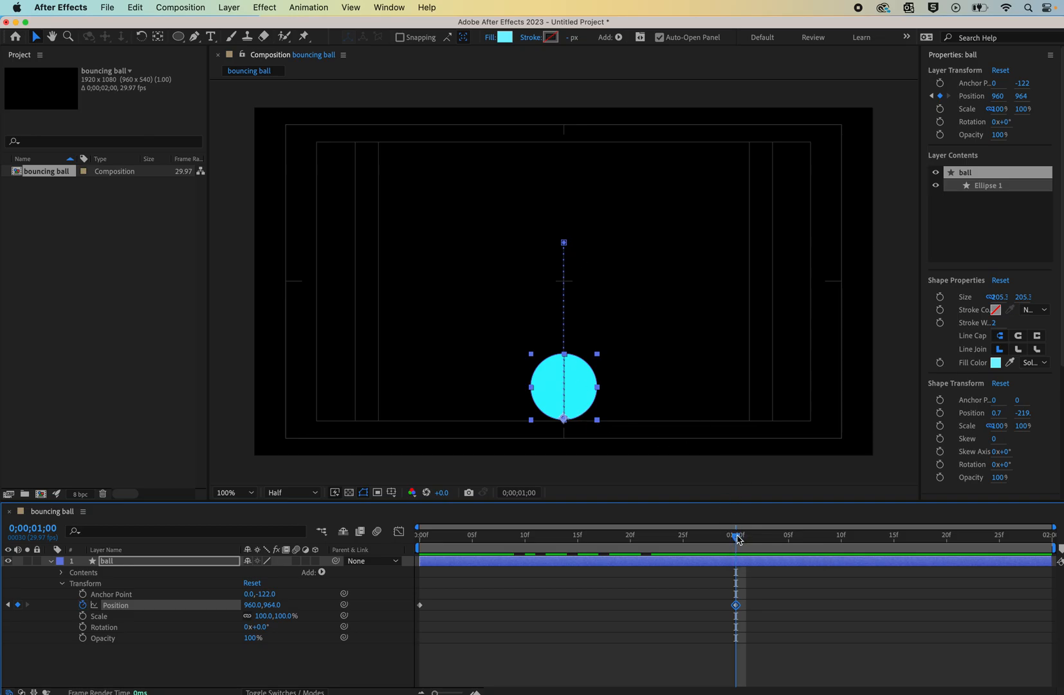
{"action": "left_click_drag", "start_coordinate": [738, 539], "coordinate": [1047, 563]}
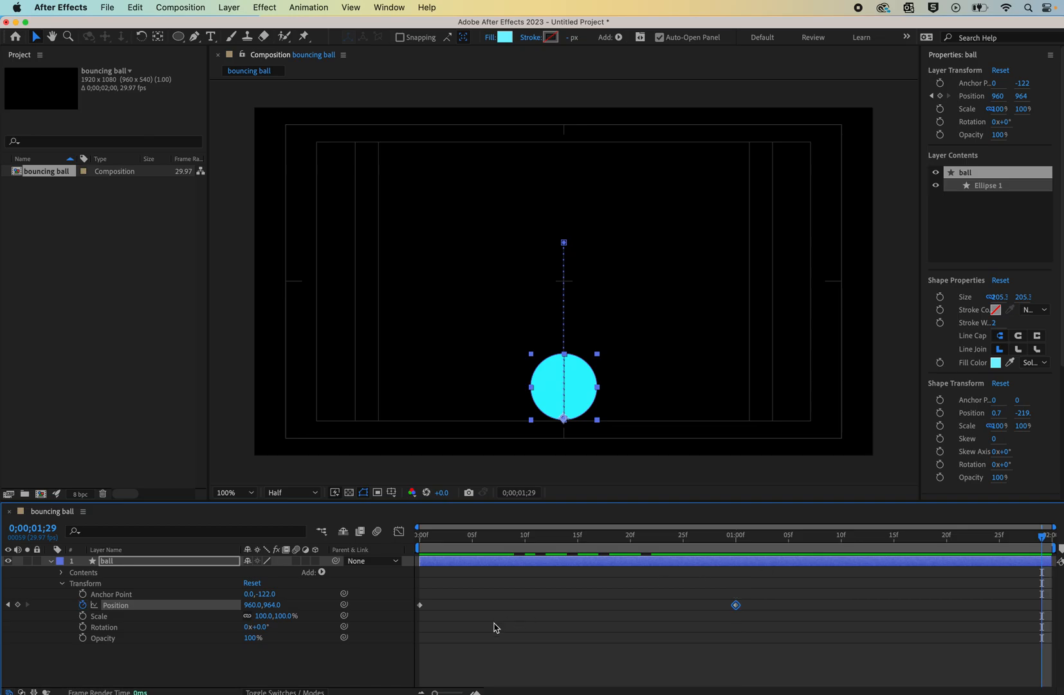
{"action": "left_click", "coordinate": [420, 605]}
{"action": "key", "text": "ctrl+v"}
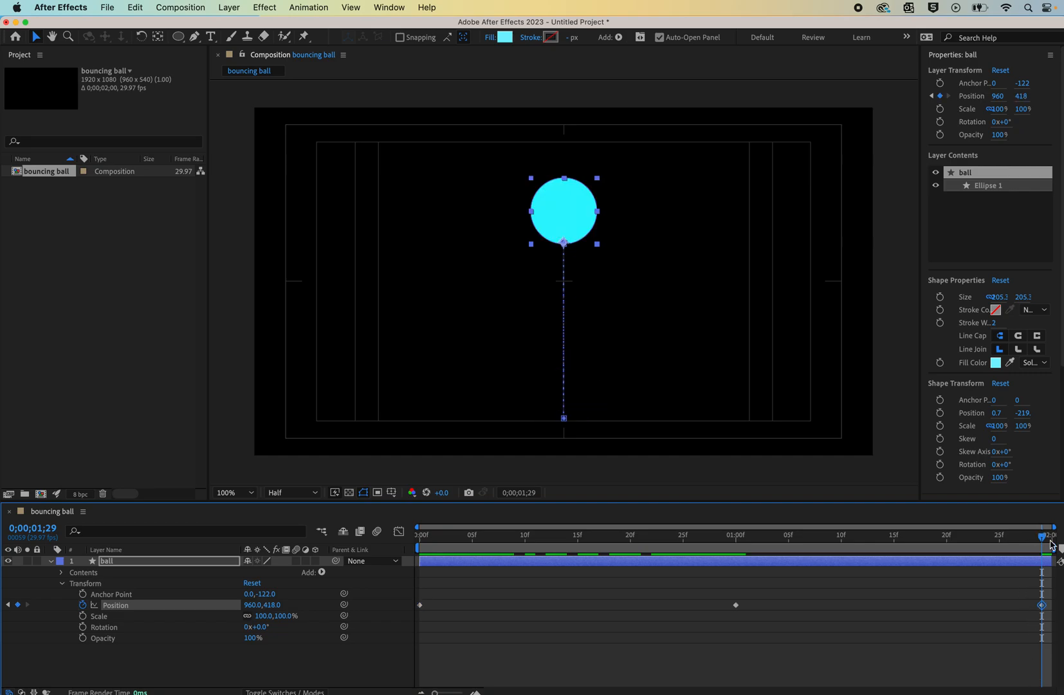
{"action": "key", "text": "space"}
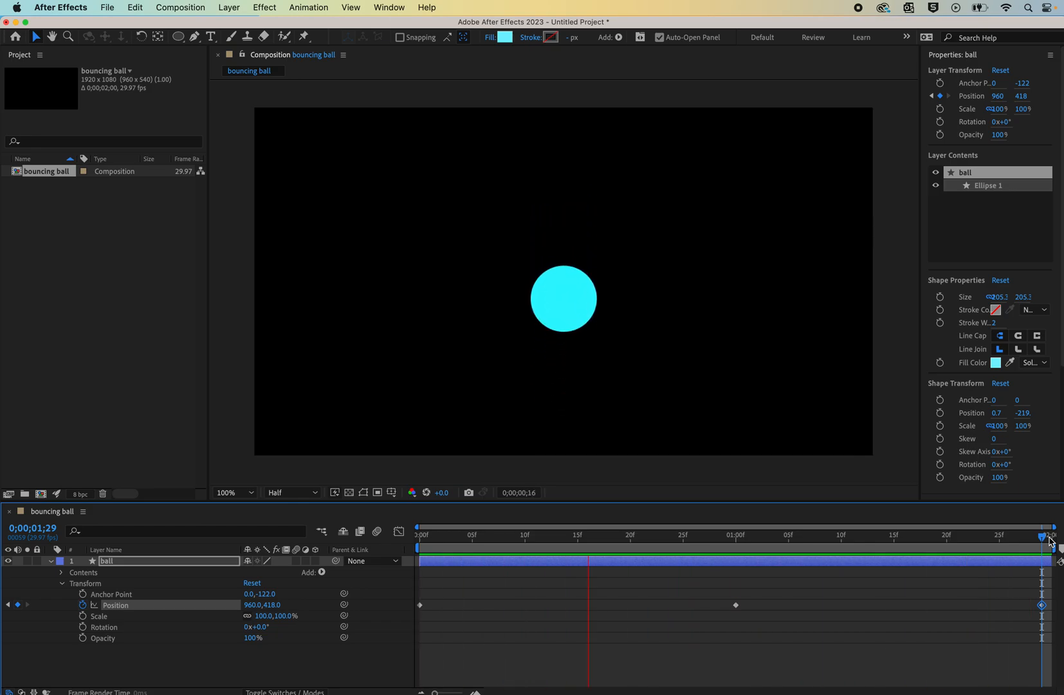
{"action": "key", "text": "space"}
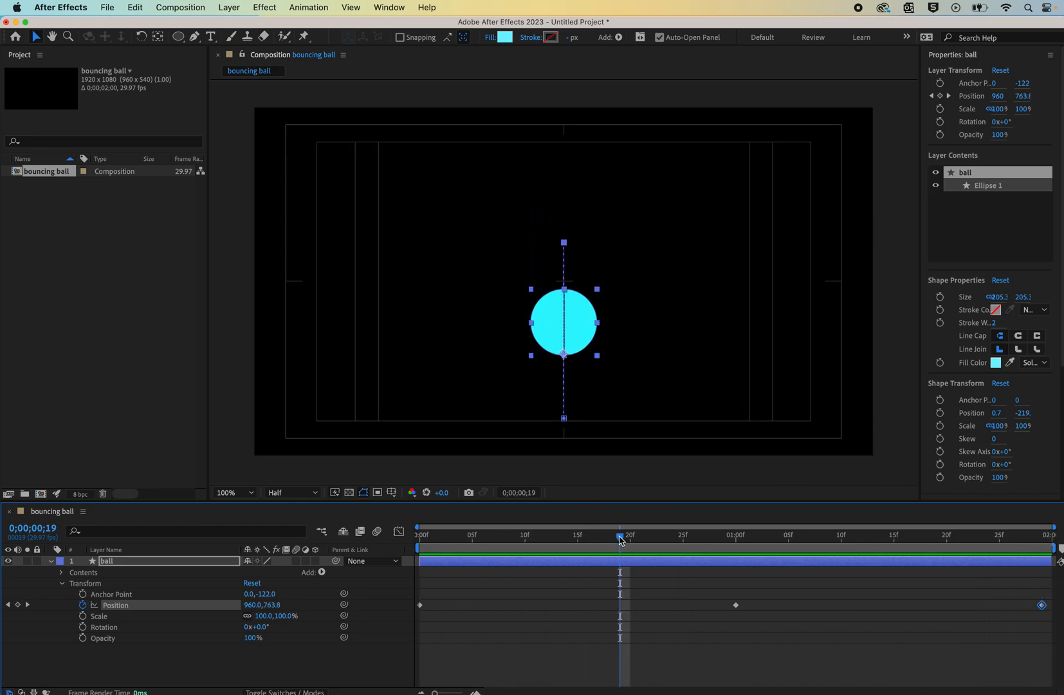
- At 1 second, squash the ball by setting its Scale to 100, 85% and add a Scale keyframe
{"action": "left_click_drag", "start_coordinate": [620, 539], "coordinate": [739, 548]}
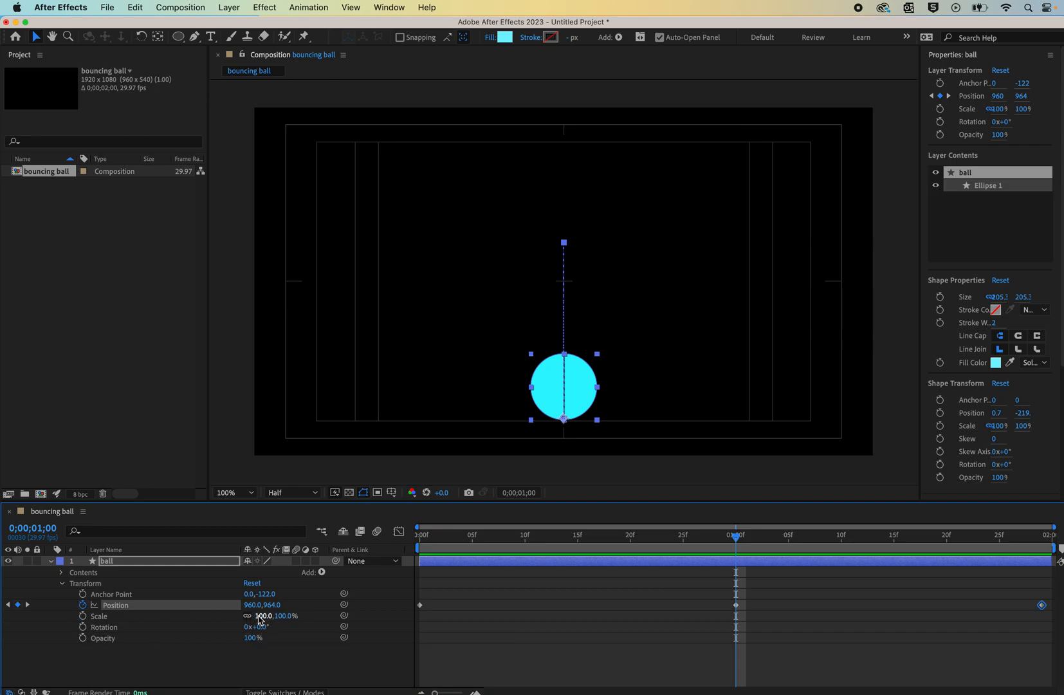
{"action": "left_click_drag", "start_coordinate": [260, 620], "coordinate": [258, 619]}
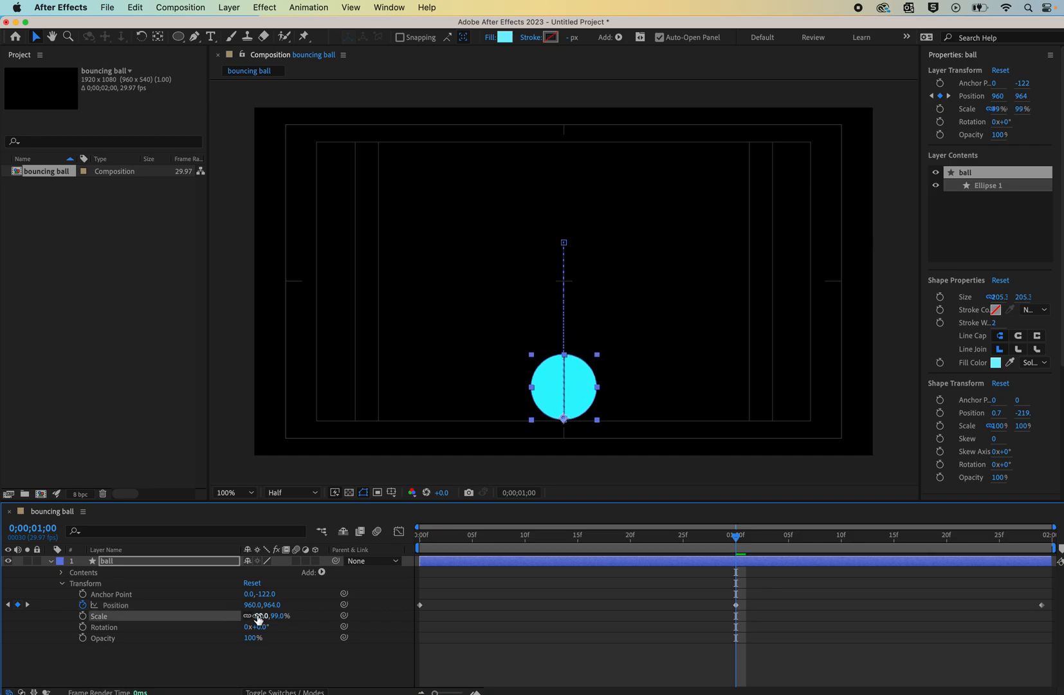
{"action": "key", "text": "cmd+z"}
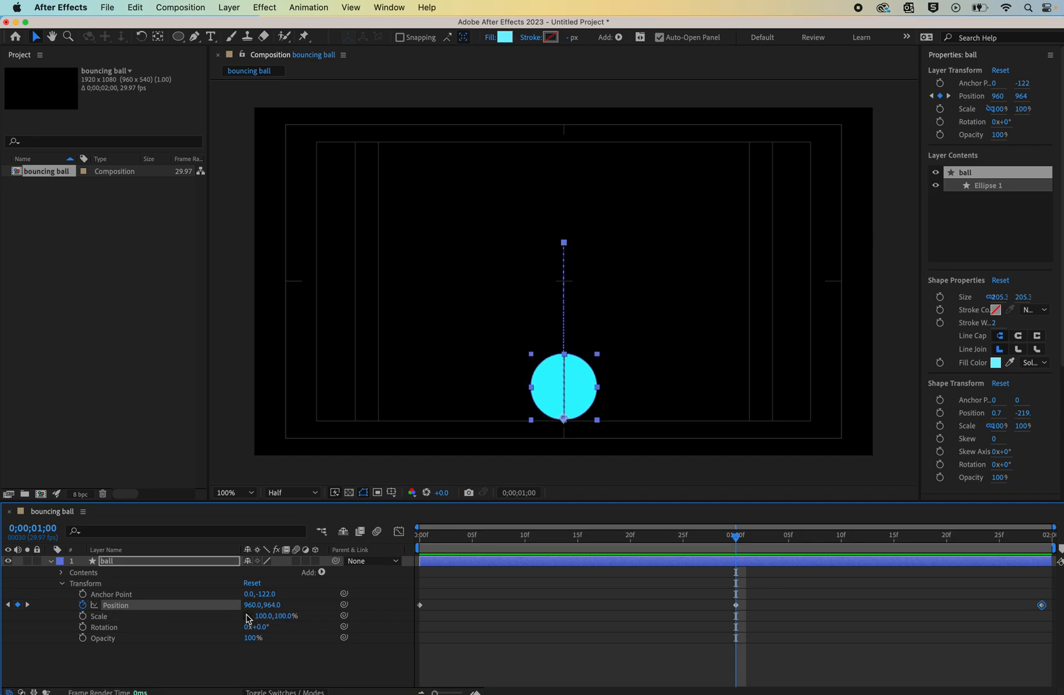
{"action": "left_click", "coordinate": [264, 616]}
{"action": "left_click_drag", "start_coordinate": [267, 620], "coordinate": [297, 617]}
{"action": "key", "text": "cmd+z"}
{"action": "left_click_drag", "start_coordinate": [285, 616], "coordinate": [273, 615]}
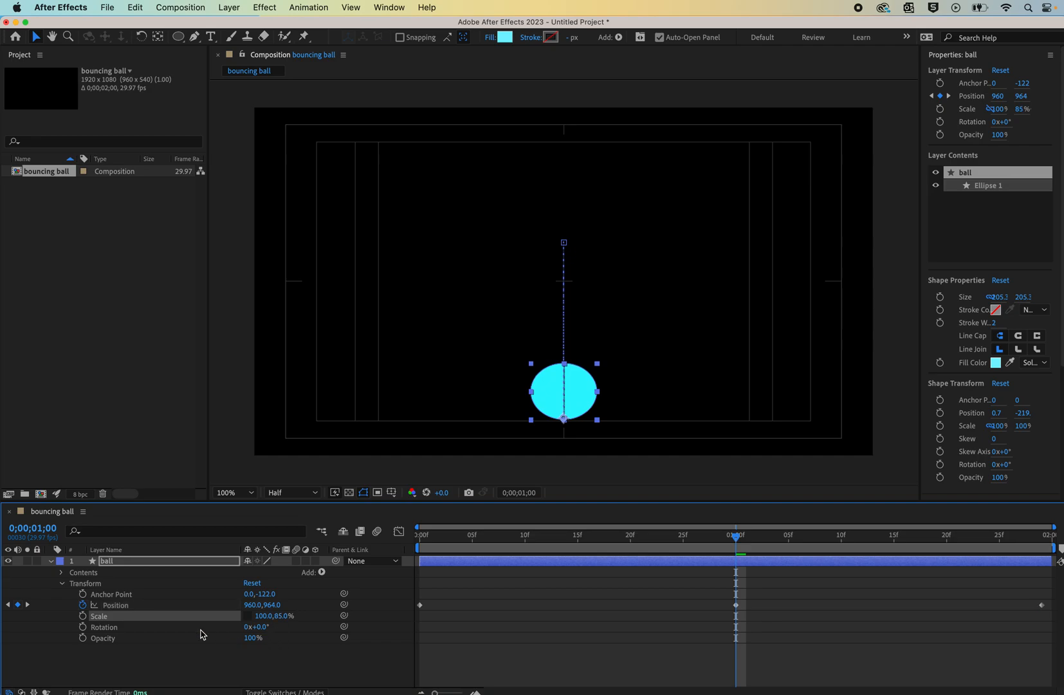
{"action": "left_click", "coordinate": [82, 617]}
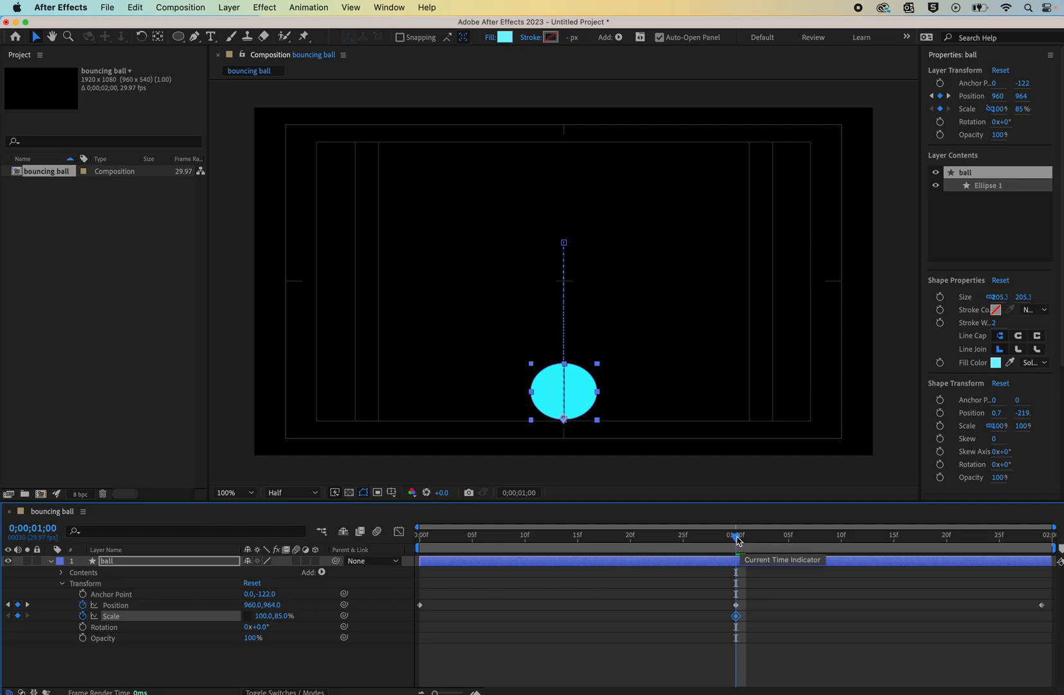
- At frame 0, set the ball's Scale to 100% to add a keyframe there
{"action": "left_click_drag", "start_coordinate": [682, 540], "coordinate": [406, 572]}
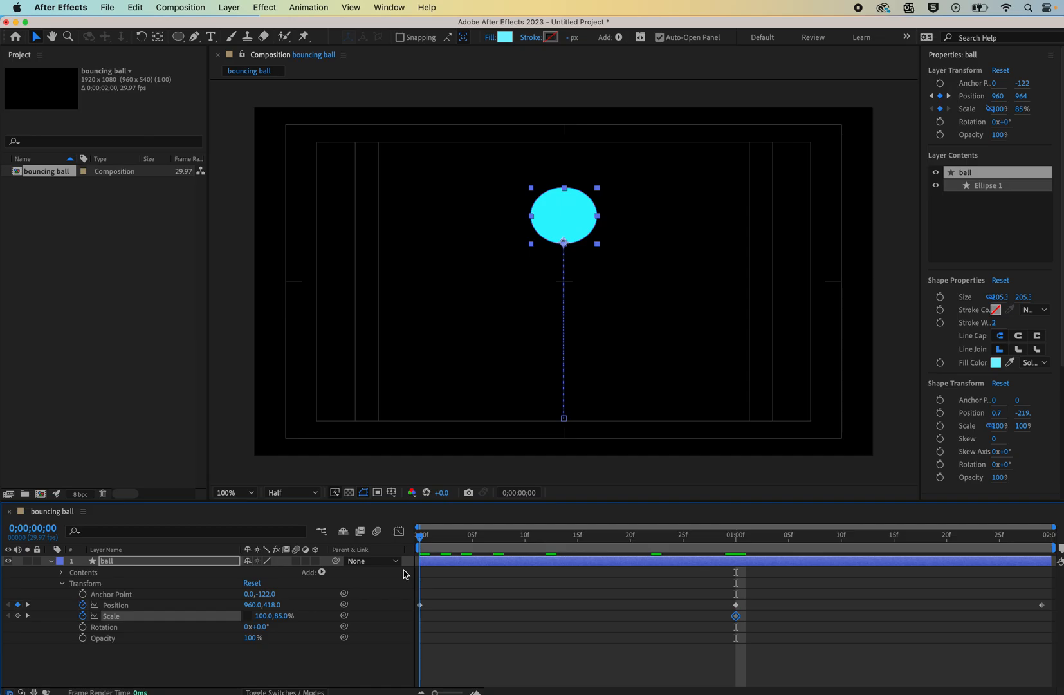
{"action": "left_click", "coordinate": [280, 616]}
{"action": "type", "text": "100"}
{"action": "key", "text": "Return"}
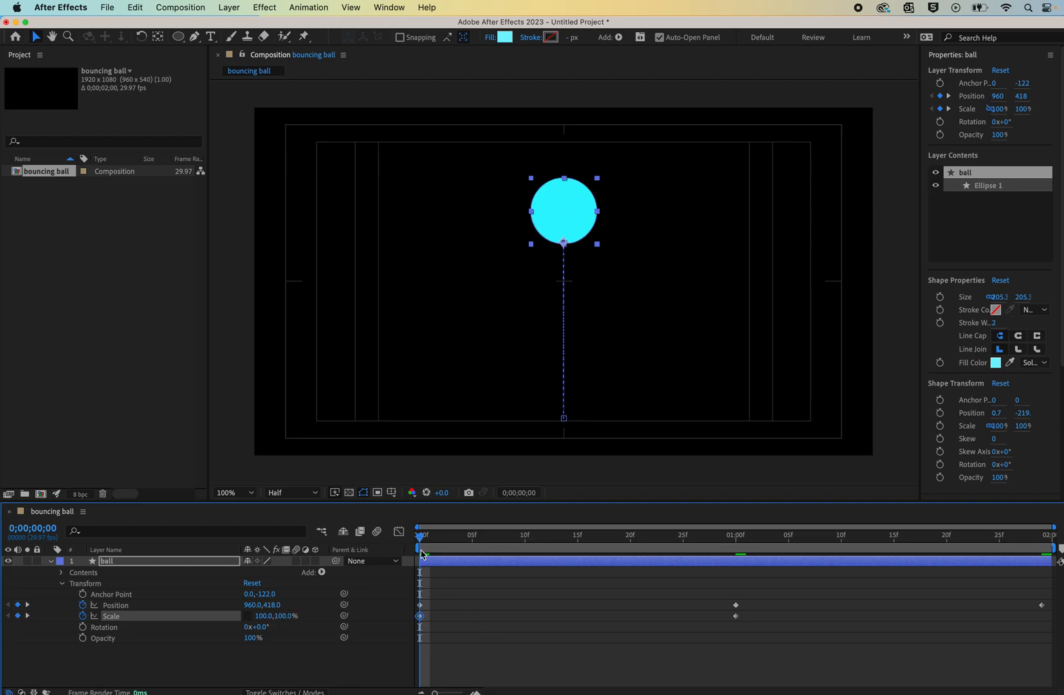
- Copy the frame-0 Scale keyframe and paste it at frames 0;29 and 1;01
{"action": "left_click_drag", "start_coordinate": [421, 541], "coordinate": [725, 574]}
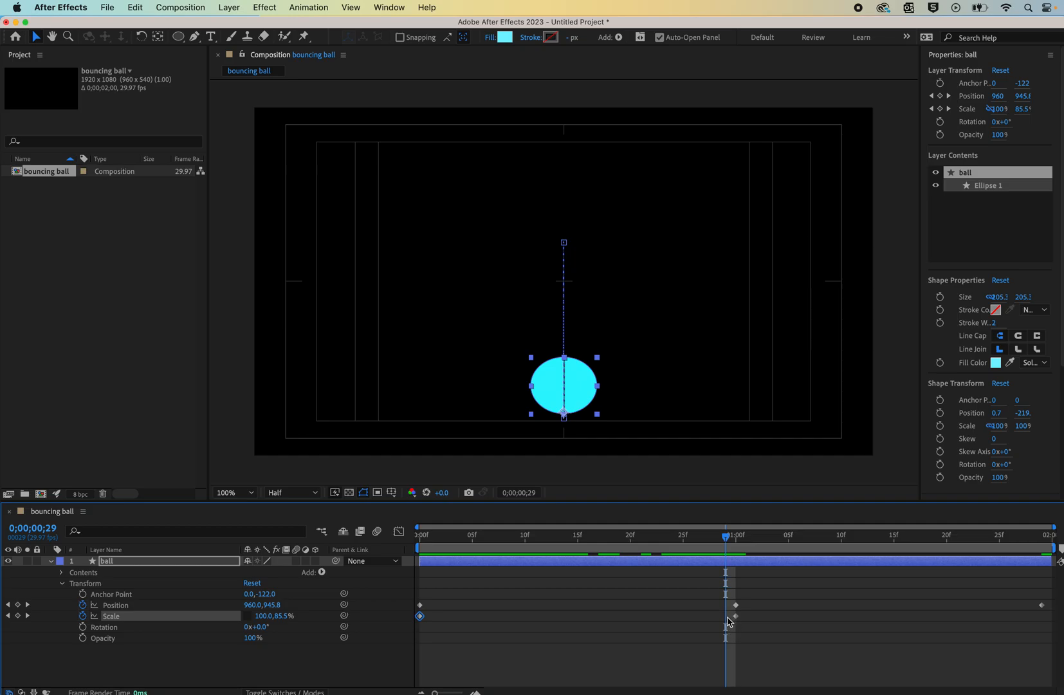
{"action": "left_click", "coordinate": [424, 622]}
{"action": "left_click", "coordinate": [420, 616]}
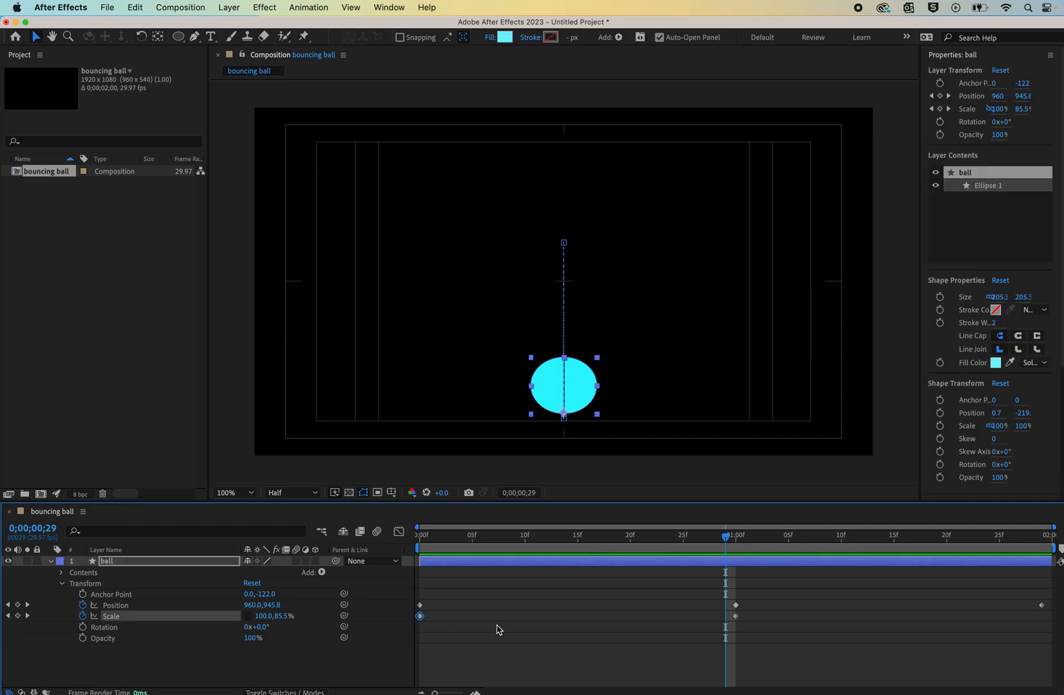
{"action": "key", "text": "super+c"}
{"action": "key", "text": "super+v"}
{"action": "left_click_drag", "start_coordinate": [727, 539], "coordinate": [750, 562]}
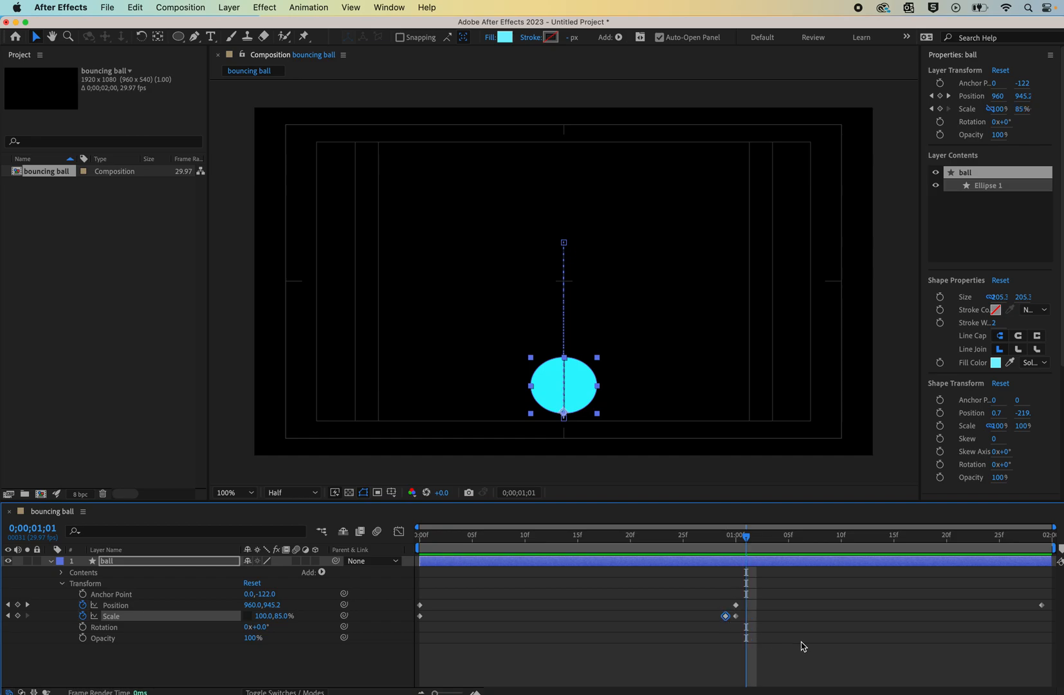
{"action": "key", "text": "super+v"}
- Paste the 100% Scale keyframe at the end of the timeline and preview the animation
{"action": "left_click_drag", "start_coordinate": [747, 542], "coordinate": [1057, 574]}
{"action": "left_click", "coordinate": [420, 616]}
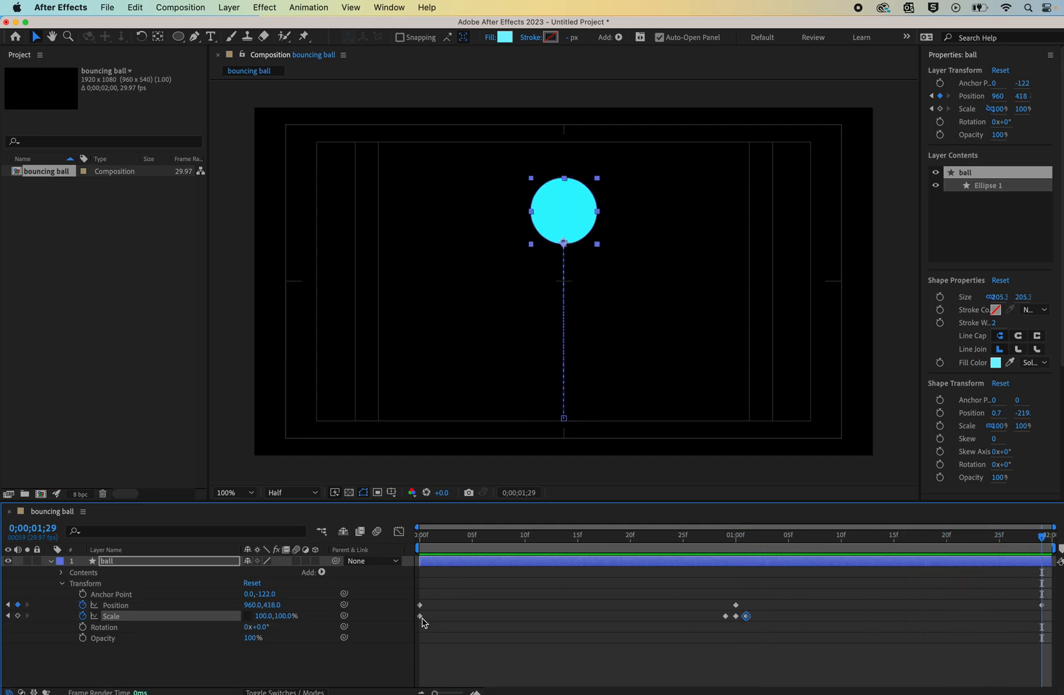
{"action": "key", "text": "super+v"}
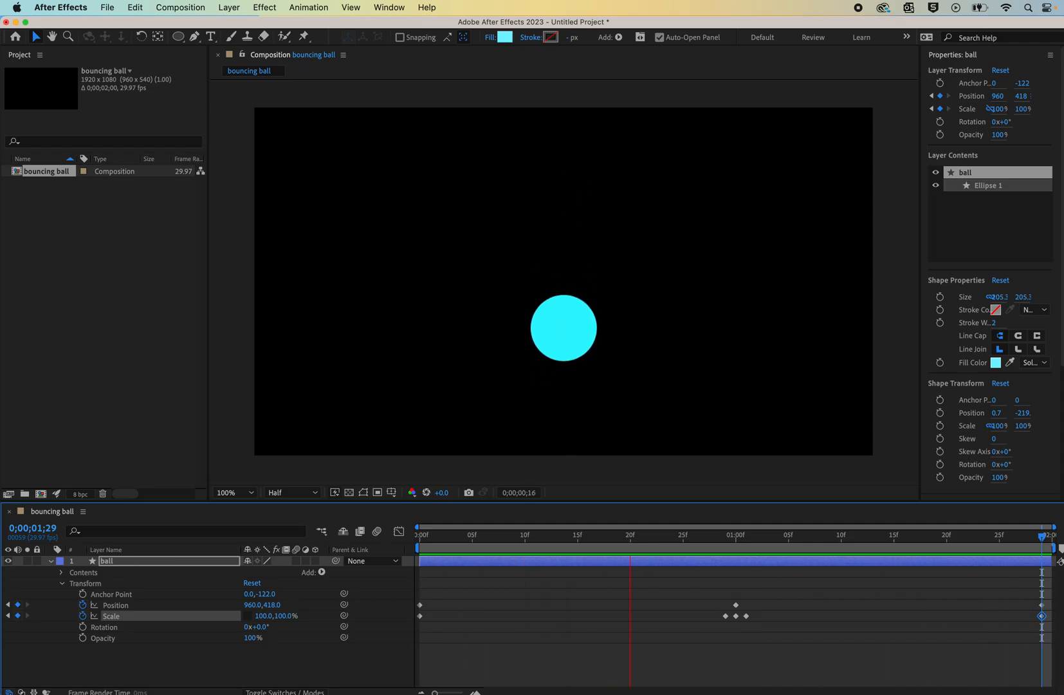
{"action": "key", "text": "space"}
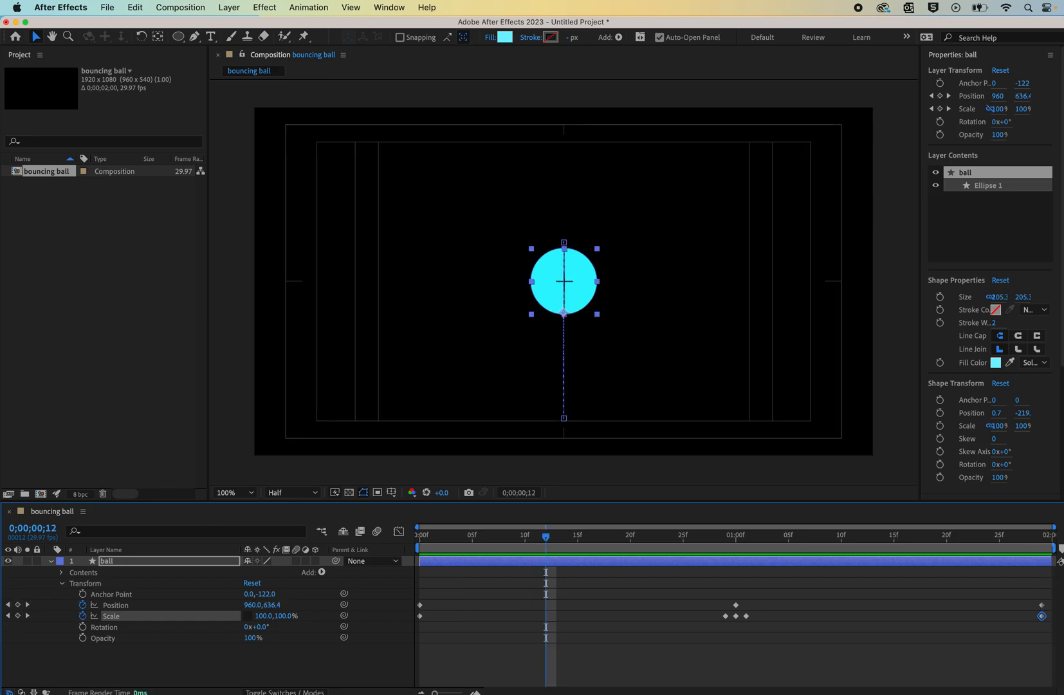
{"action": "left_click_drag", "start_coordinate": [544, 540], "coordinate": [738, 537]}
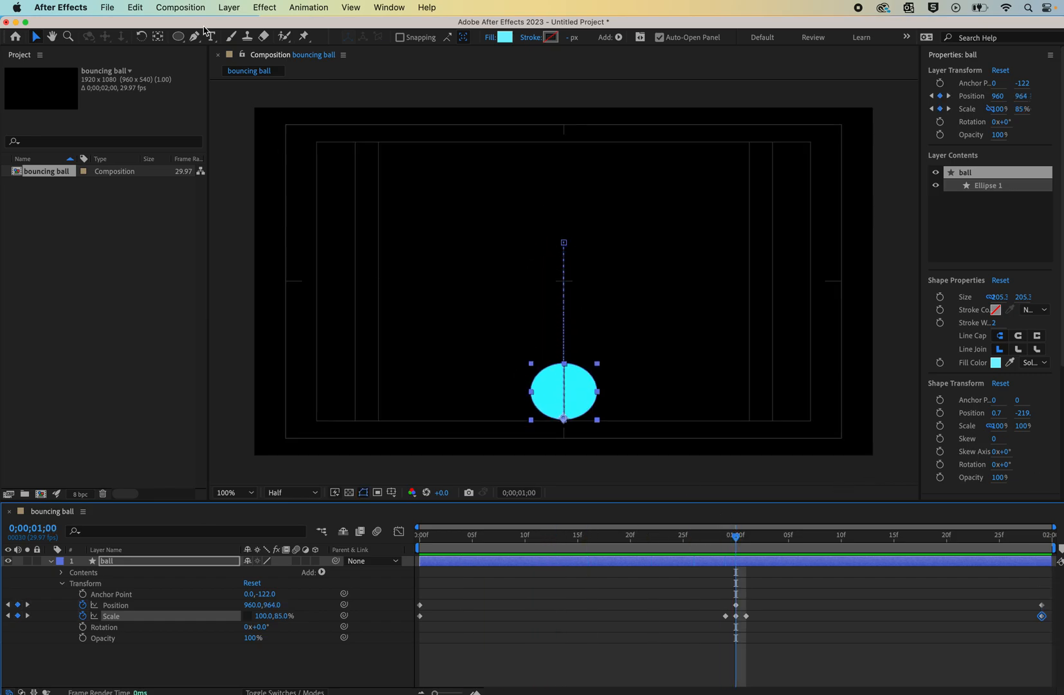
{"action": "left_click_drag", "start_coordinate": [179, 37], "coordinate": [217, 39]}
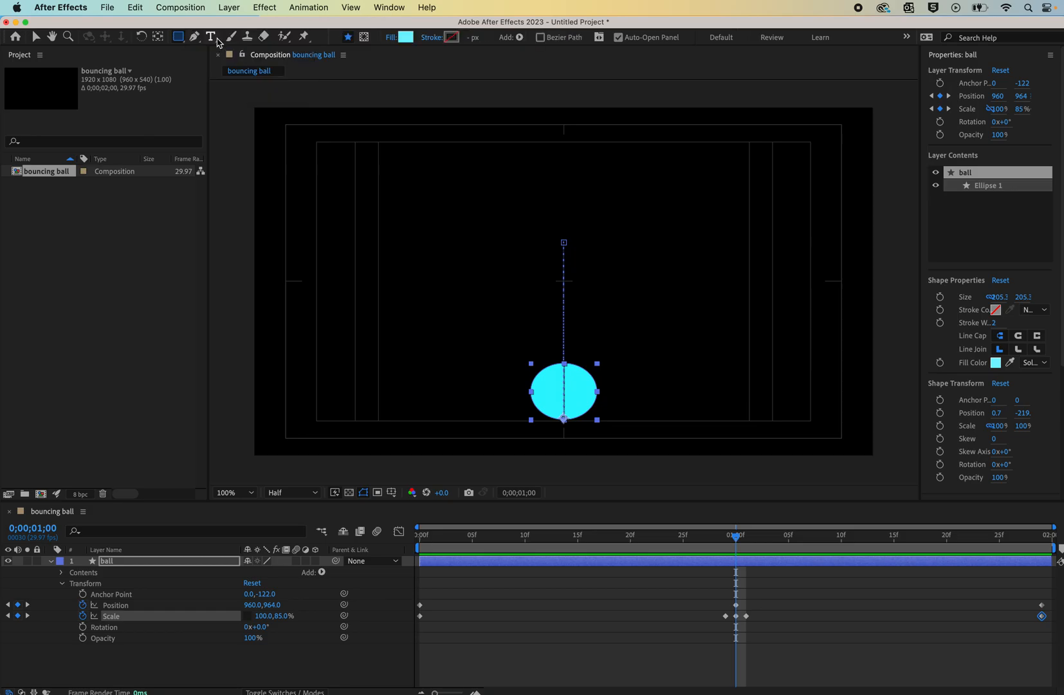
{"action": "left_click_drag", "start_coordinate": [251, 102], "coordinate": [875, 459]}
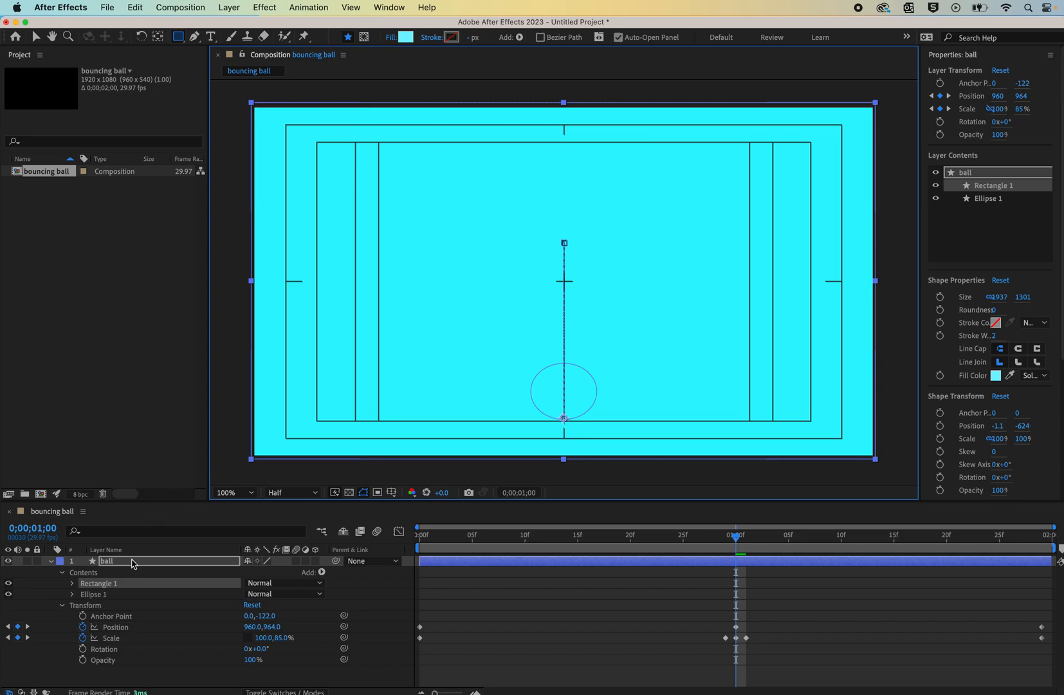
{"action": "key", "text": "Delete"}
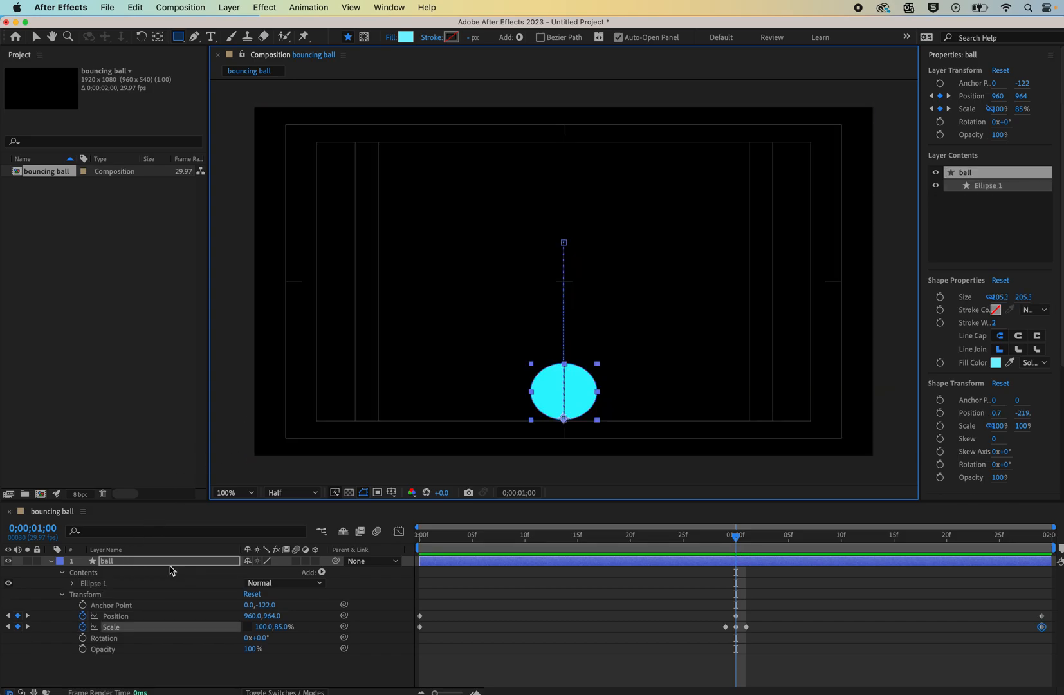
- Draw a rectangle covering the whole frame as a new shape layer and move it below the ball layer
{"action": "left_click", "coordinate": [51, 561]}
{"action": "left_click", "coordinate": [112, 636]}
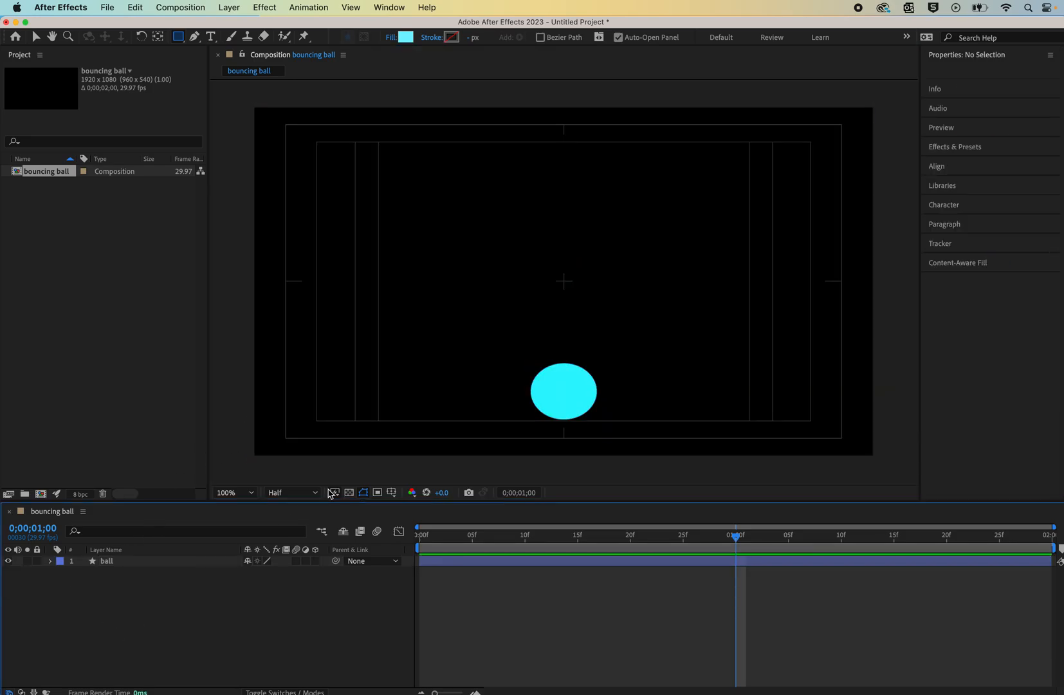
{"action": "left_click", "coordinate": [250, 104]}
{"action": "left_click_drag", "start_coordinate": [287, 107], "coordinate": [877, 462]}
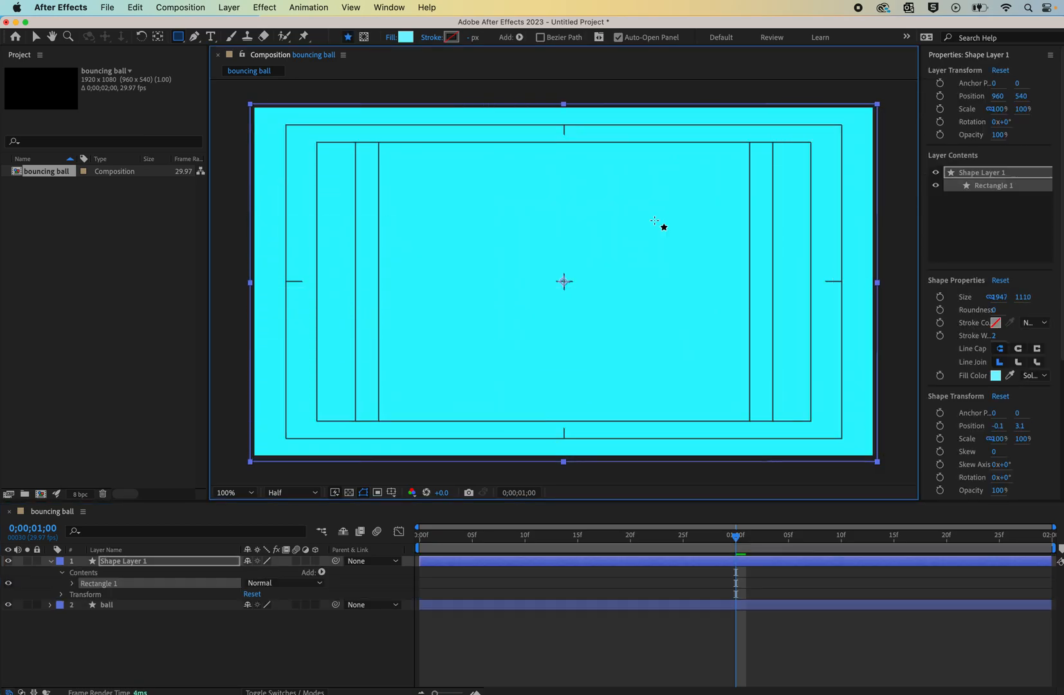
{"action": "left_click_drag", "start_coordinate": [119, 566], "coordinate": [132, 611]}
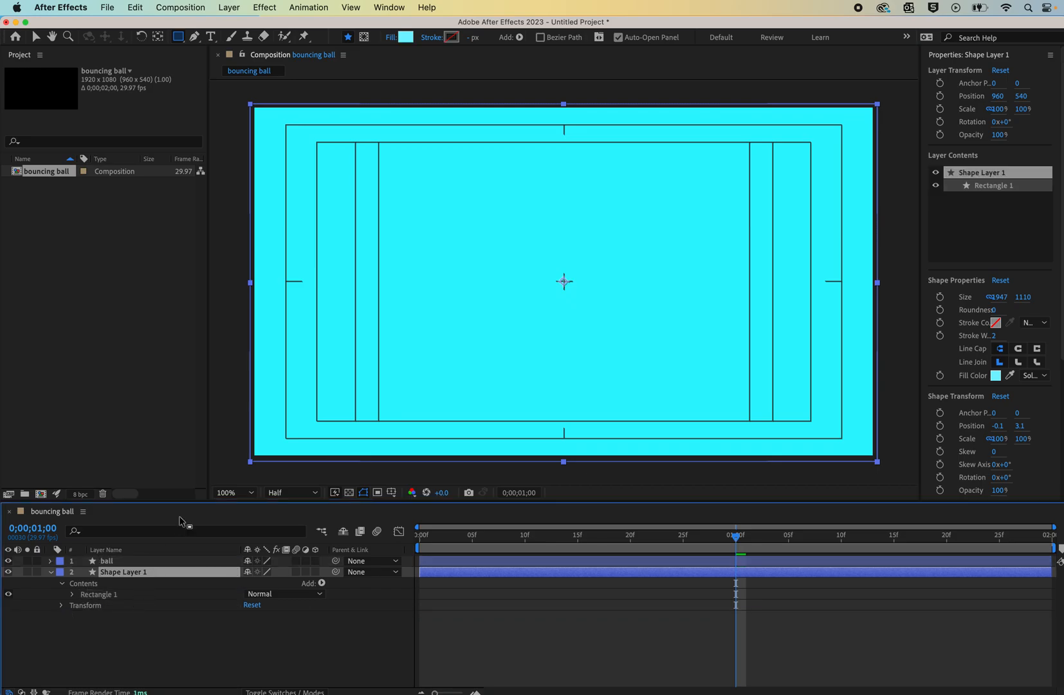
- Set the background rectangle's fill color to FDCDAA
{"action": "left_click", "coordinate": [406, 38]}
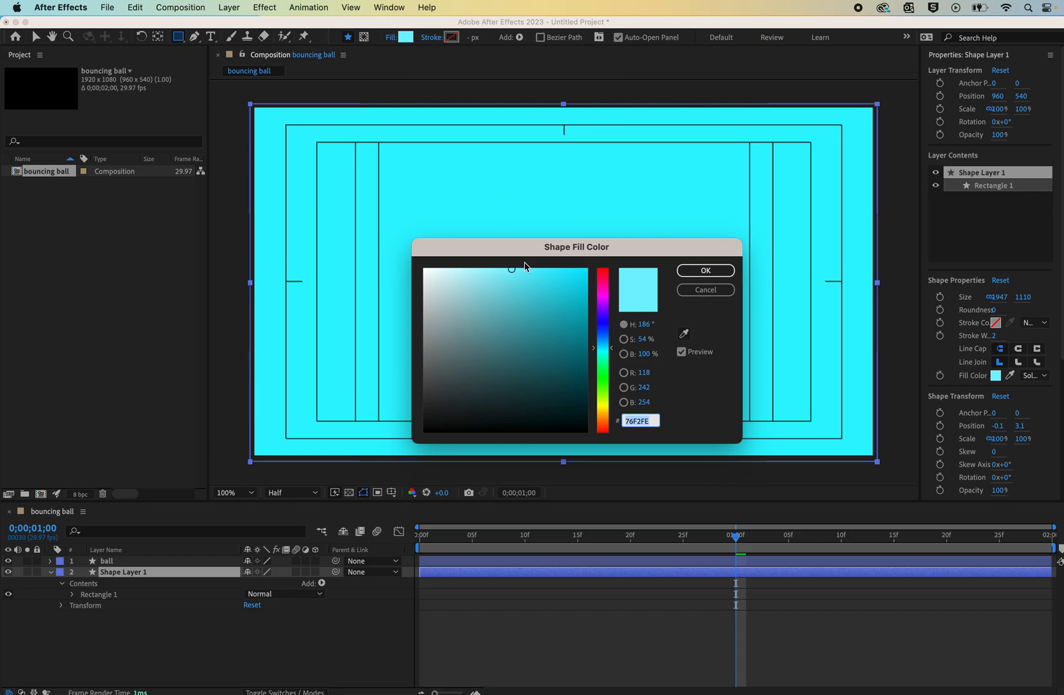
{"action": "left_click_drag", "start_coordinate": [613, 355], "coordinate": [613, 424]}
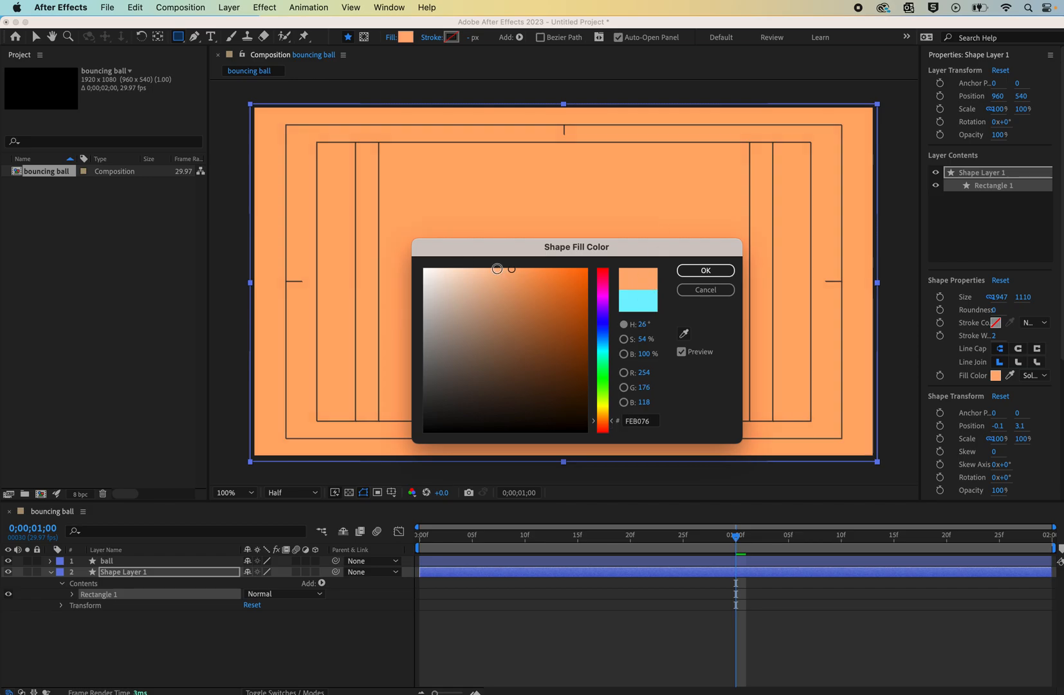
{"action": "left_click_drag", "start_coordinate": [511, 268], "coordinate": [480, 269]}
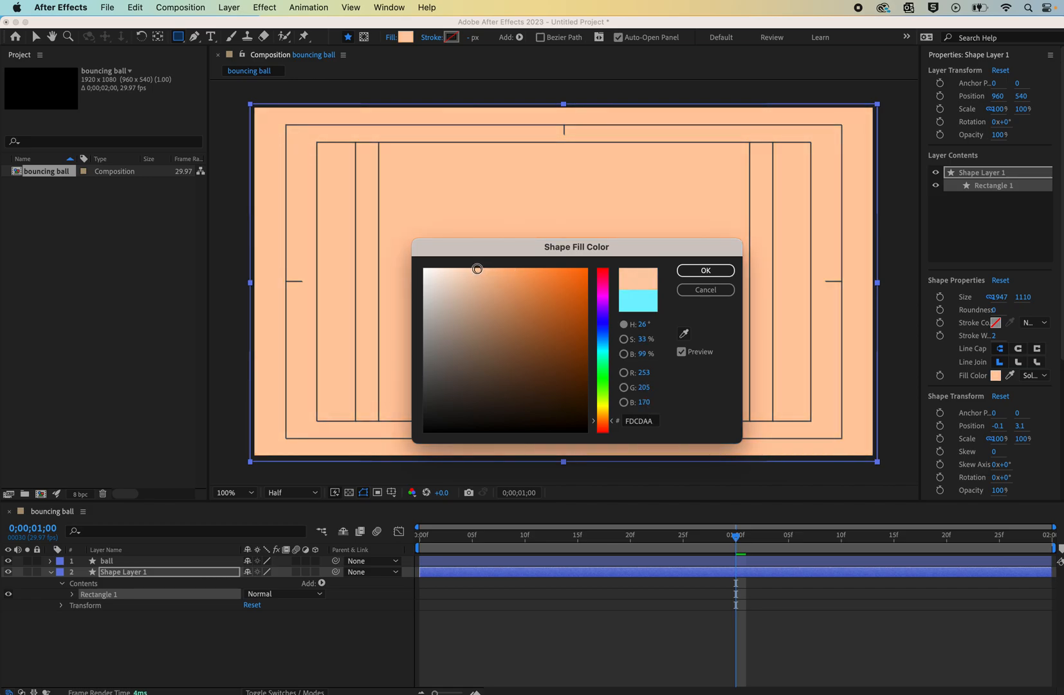
{"action": "left_click", "coordinate": [714, 273]}
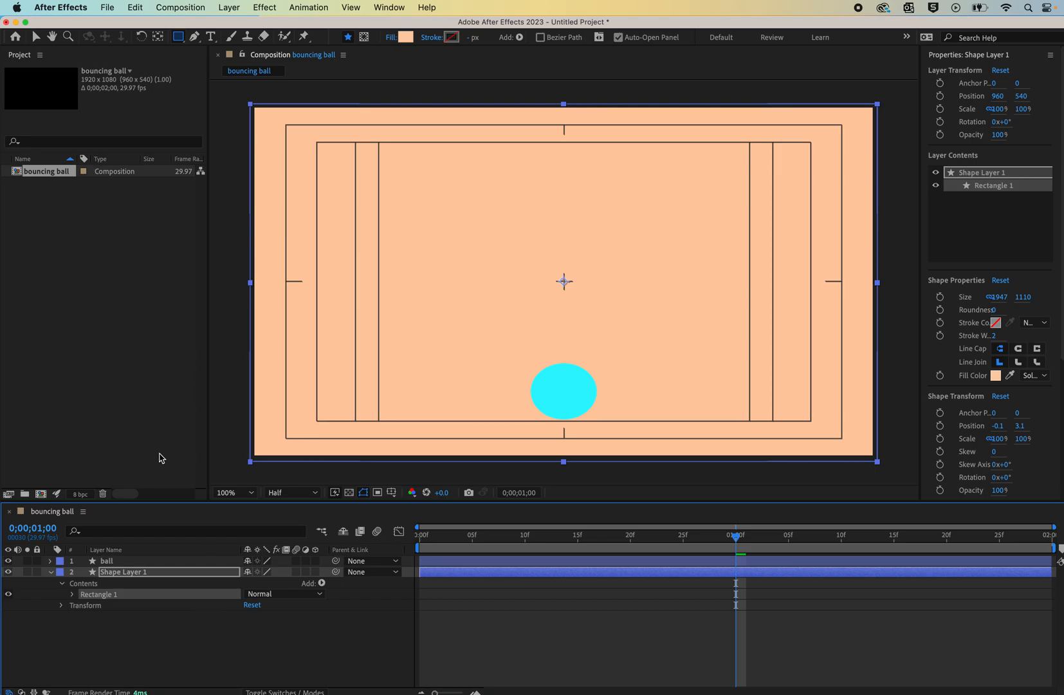
- Select the ball layer and switch its fill type to a radial gradient
{"action": "key", "text": "v"}
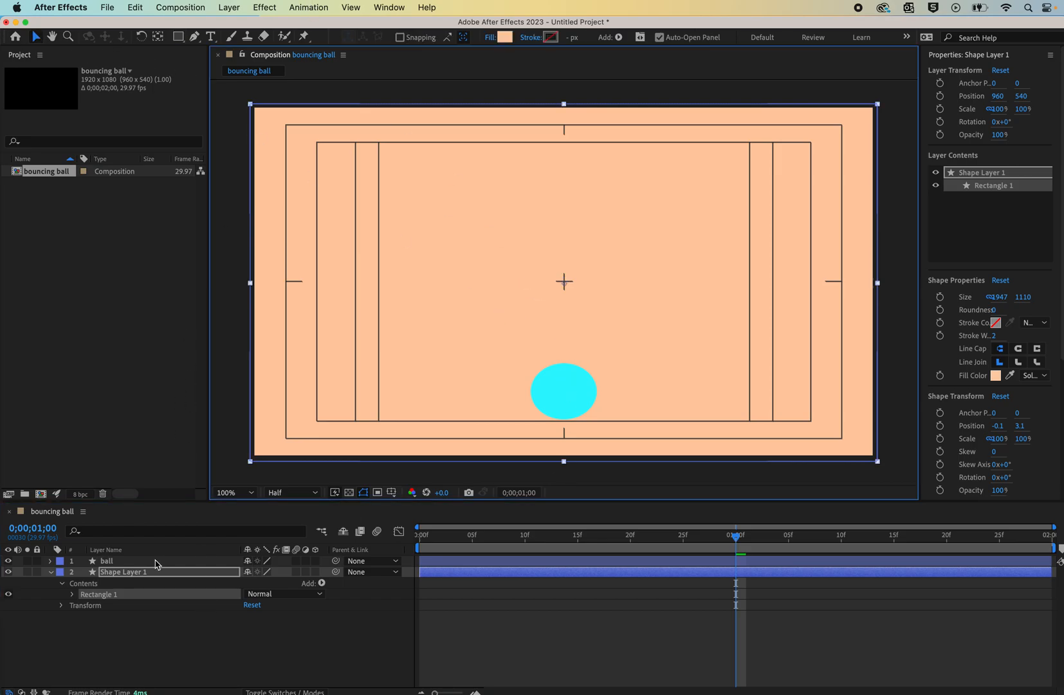
{"action": "left_click", "coordinate": [111, 561]}
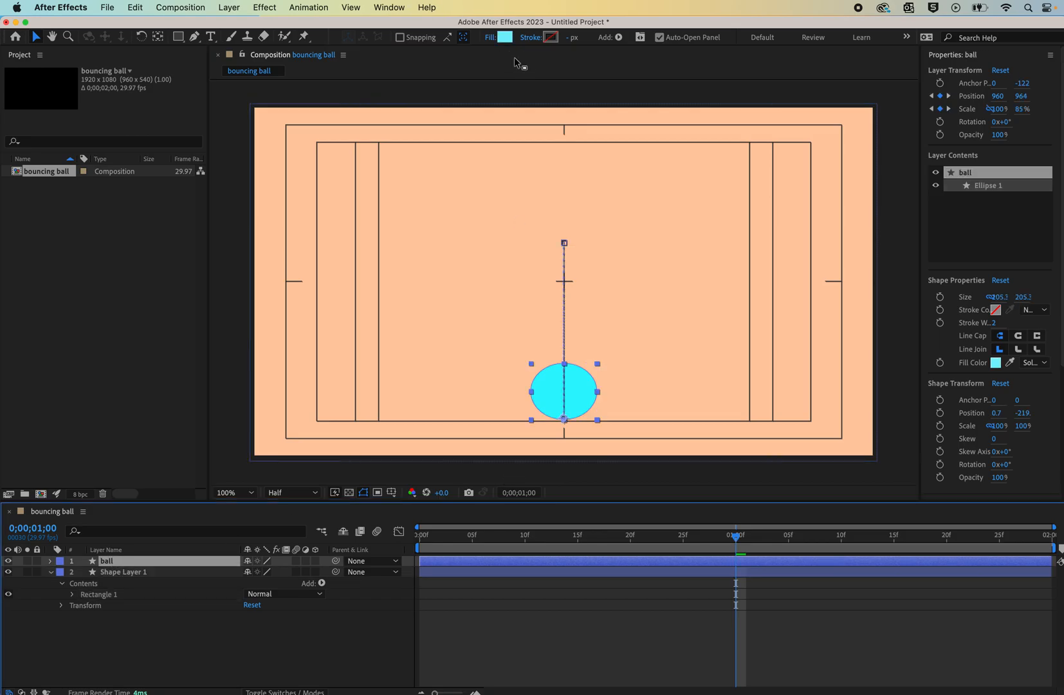
{"action": "left_click", "coordinate": [491, 38]}
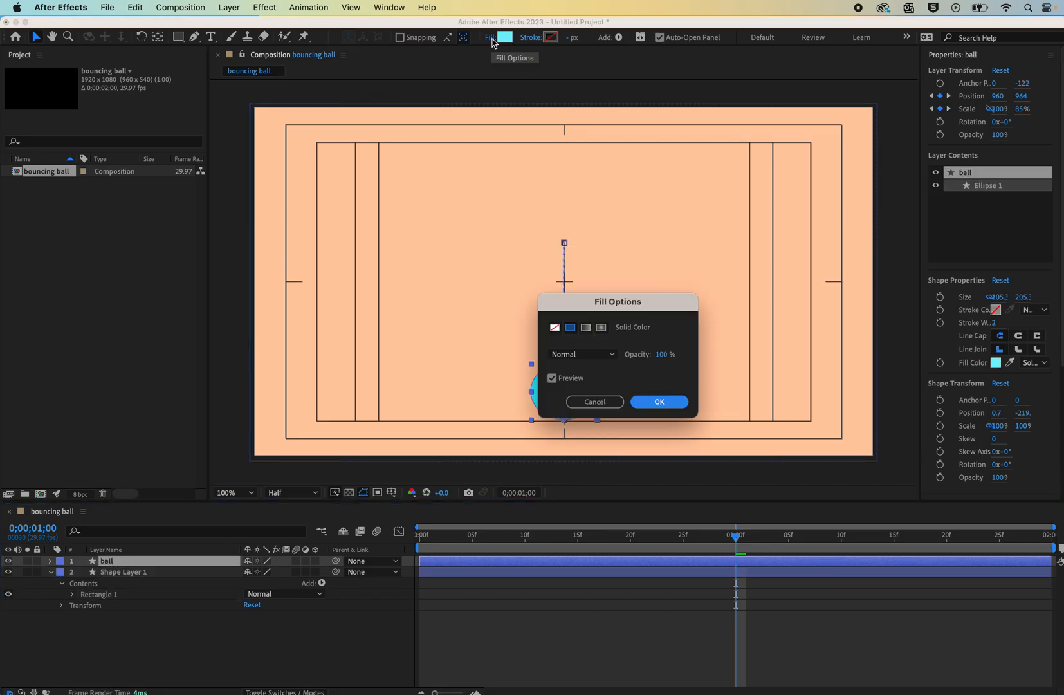
{"action": "left_click", "coordinate": [595, 402]}
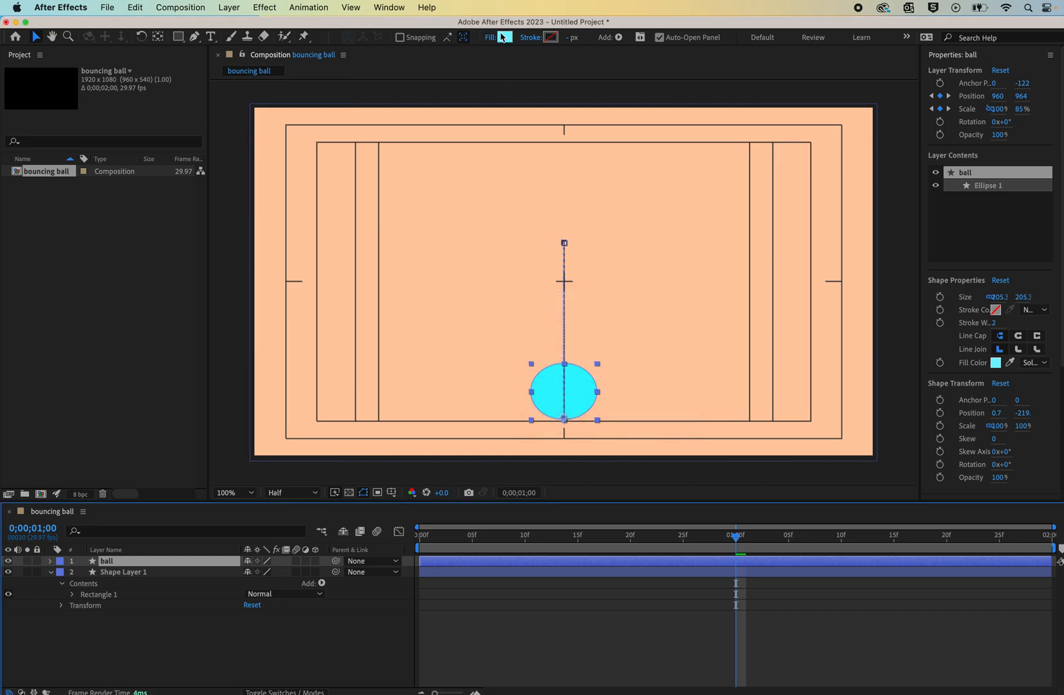
{"action": "left_click", "coordinate": [505, 39]}
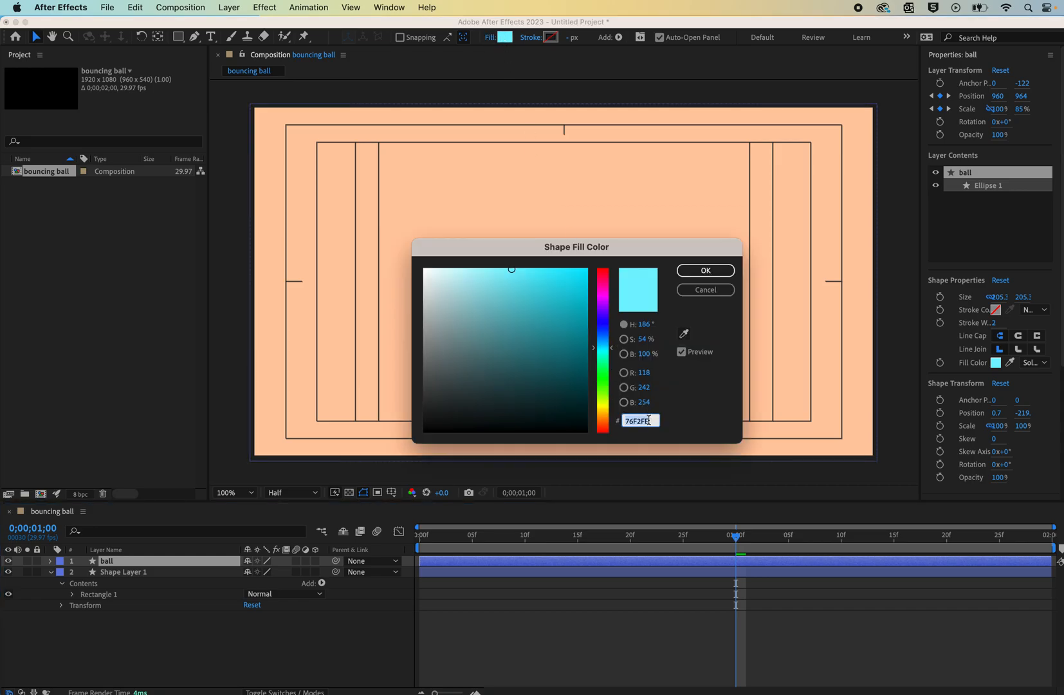
{"action": "left_click", "coordinate": [708, 290]}
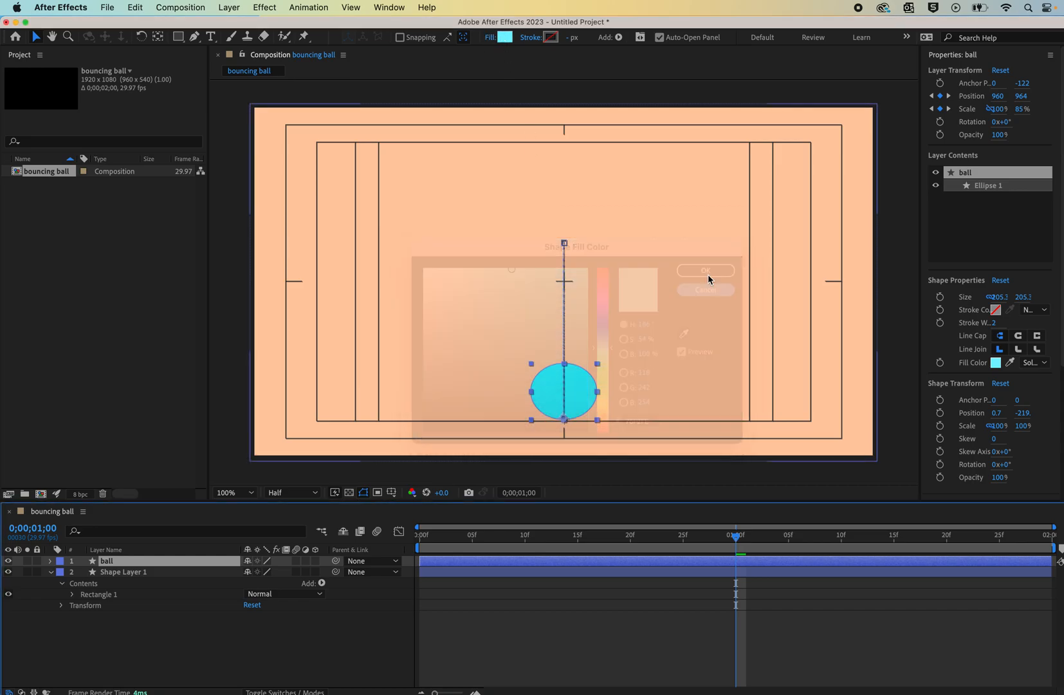
{"action": "left_click", "coordinate": [489, 37]}
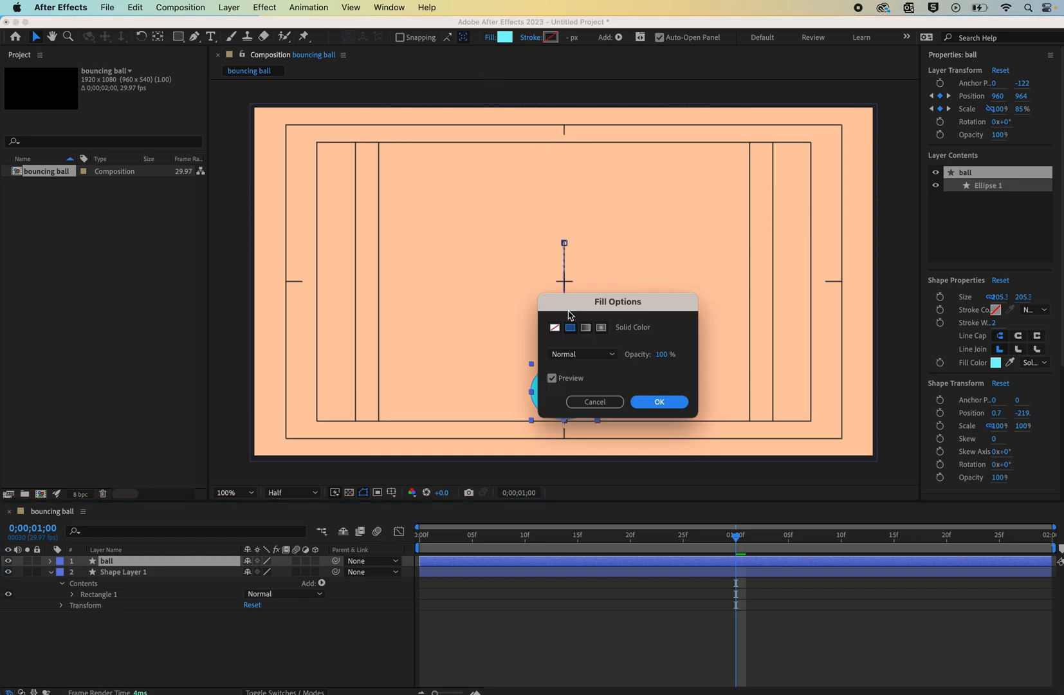
{"action": "left_click", "coordinate": [603, 328]}
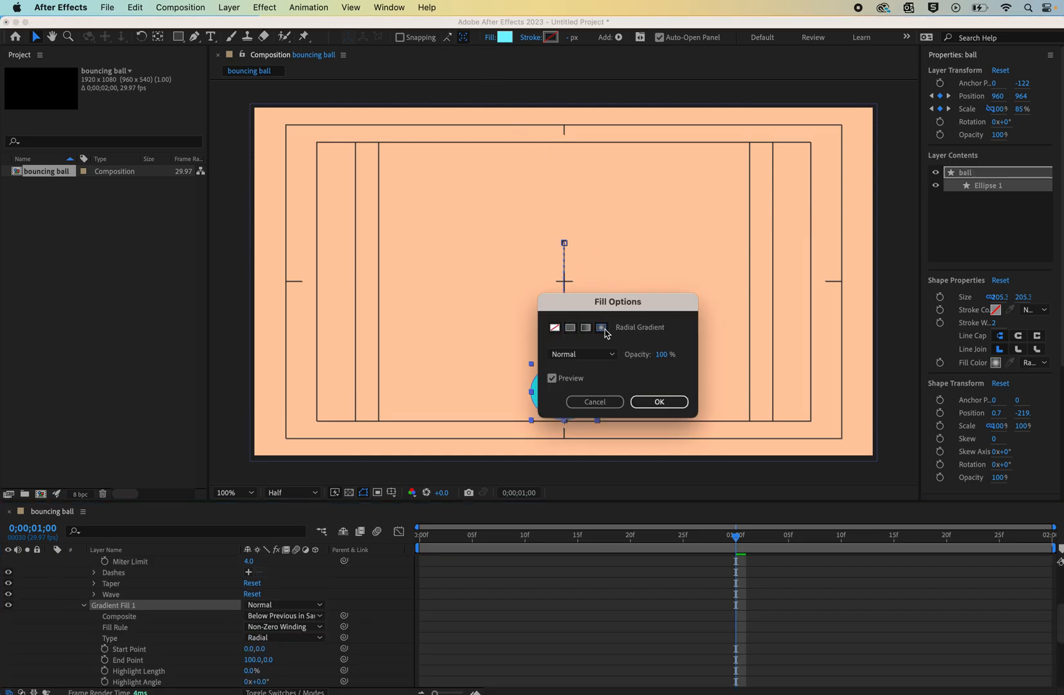
{"action": "left_click", "coordinate": [660, 403]}
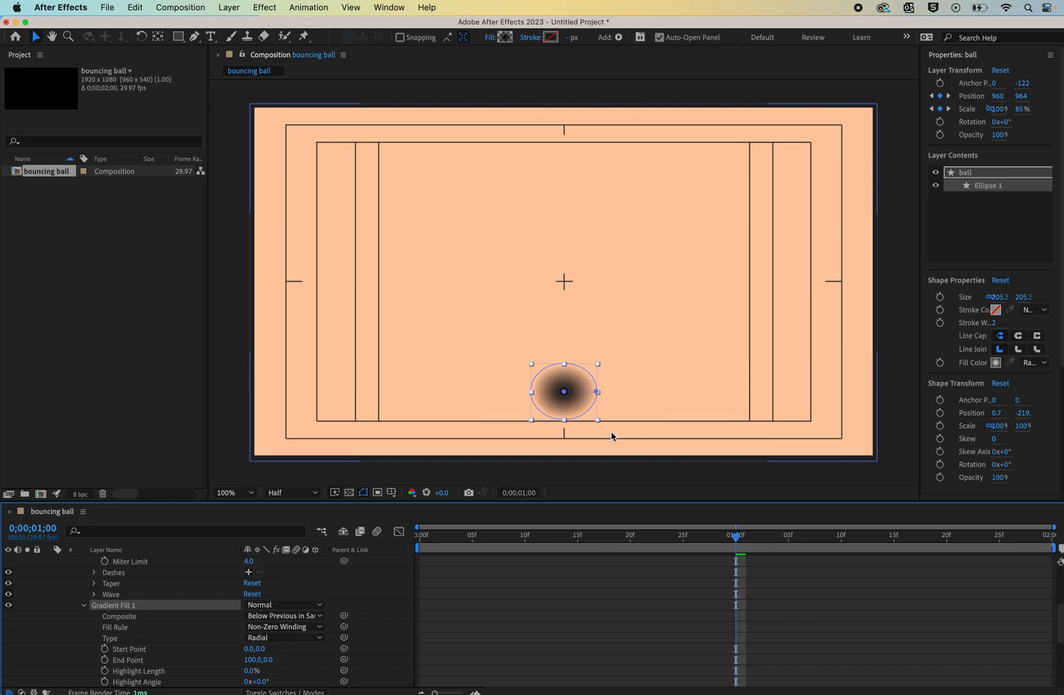
- In the ball's gradient, set both the end and start color stops to 76F2FE
{"action": "left_click", "coordinate": [505, 37]}
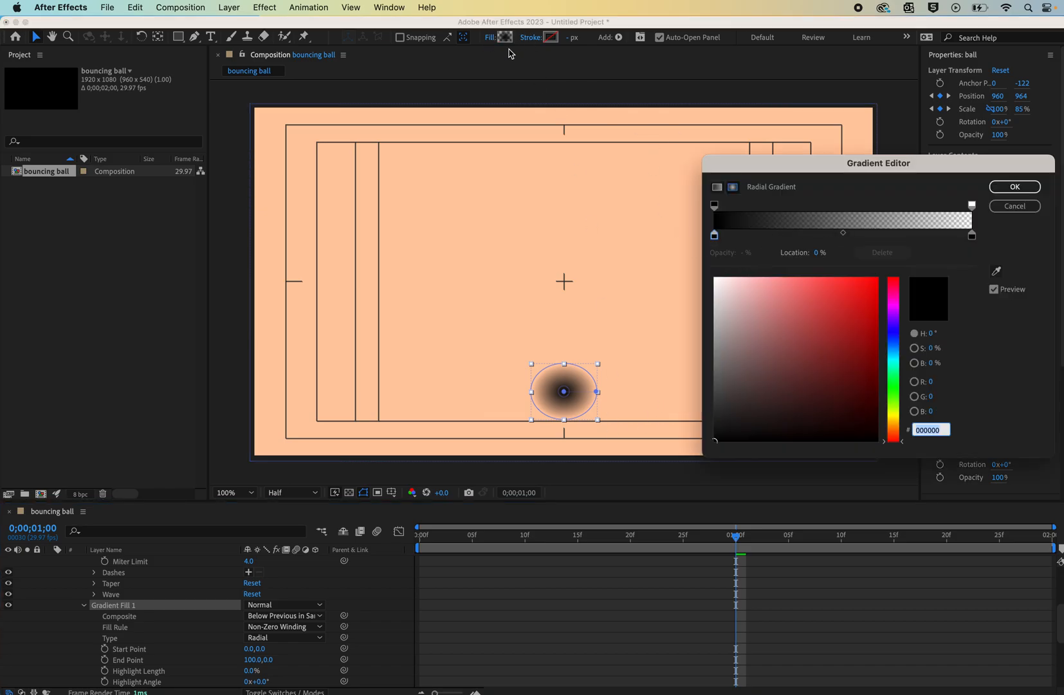
{"action": "left_click", "coordinate": [972, 236]}
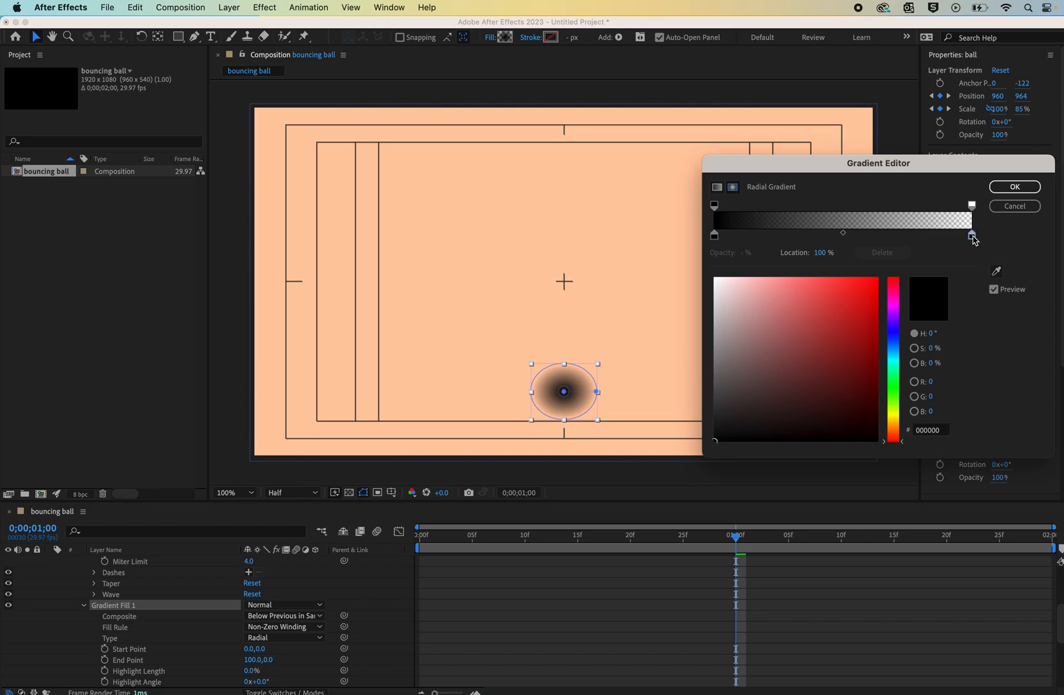
{"action": "left_click", "coordinate": [927, 429]}
{"action": "type", "text": "76F2FE"}
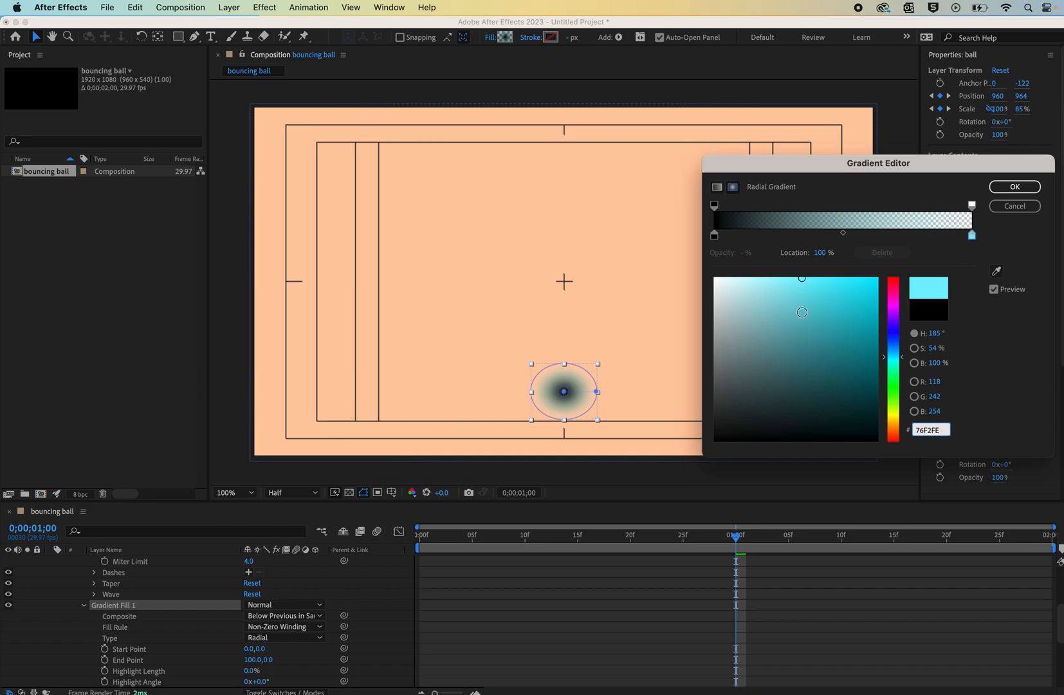
{"action": "left_click", "coordinate": [714, 236]}
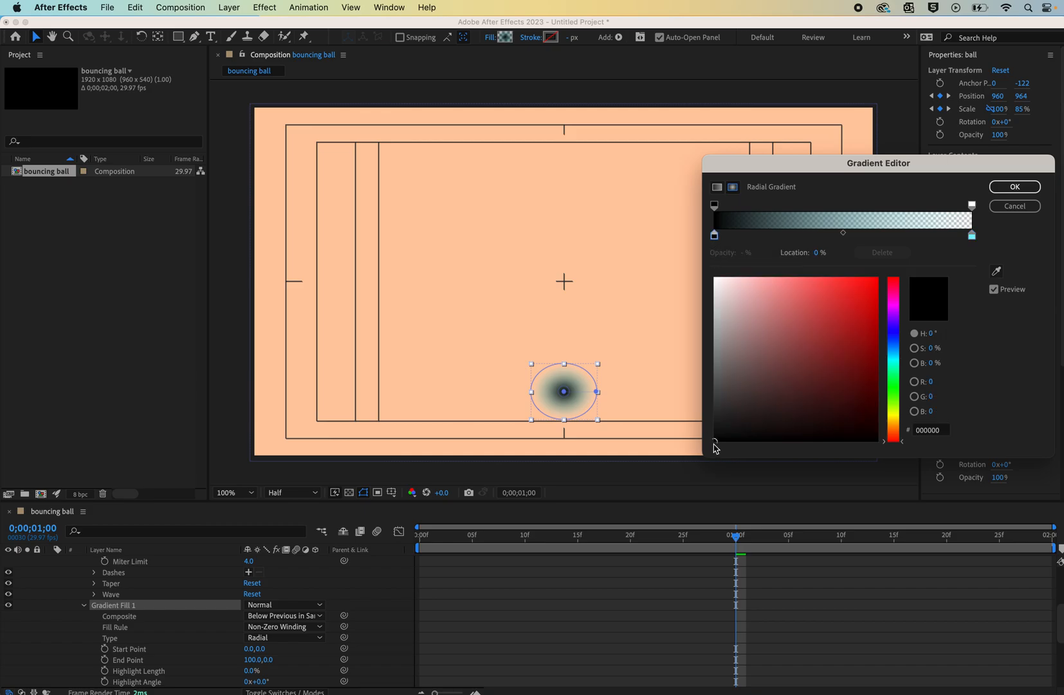
{"action": "left_click", "coordinate": [933, 430]}
{"action": "type", "text": "76F2FE"}
- Set the gradient's end opacity stop to 100% and darken the end color stop to 32B4C1
{"action": "left_click", "coordinate": [973, 206]}
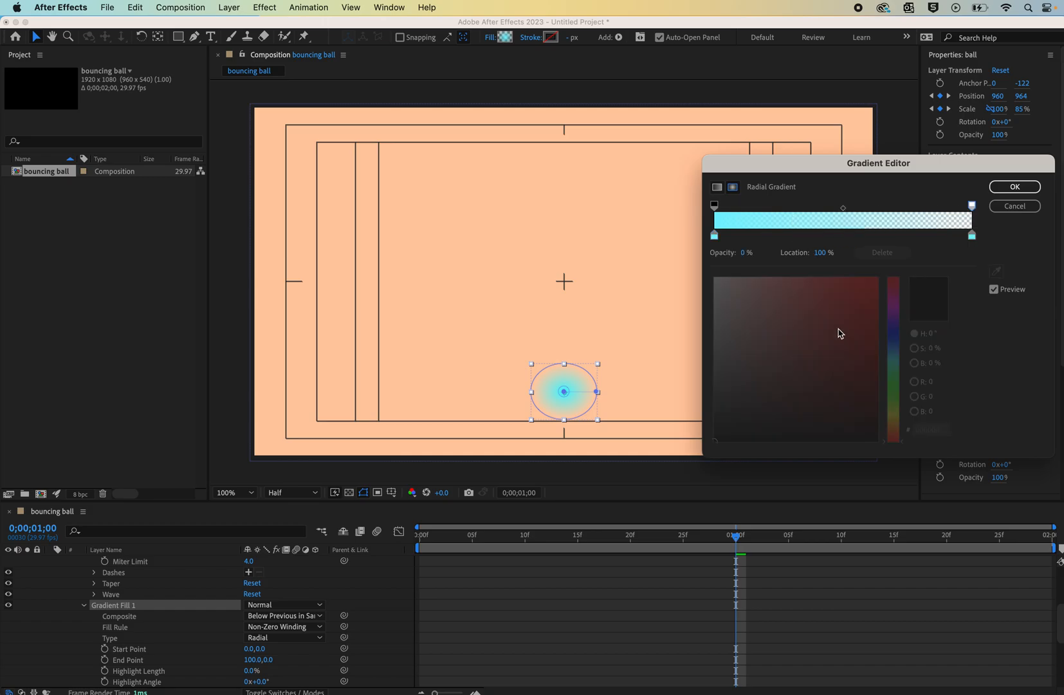
{"action": "left_click_drag", "start_coordinate": [764, 249], "coordinate": [973, 237]}
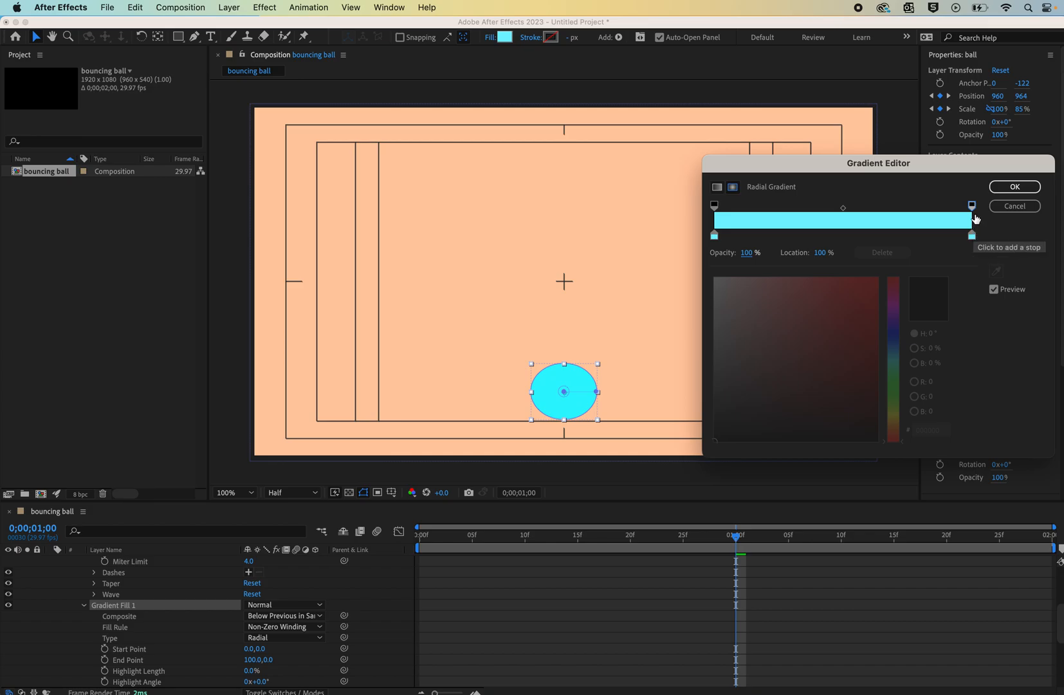
{"action": "left_click_drag", "start_coordinate": [748, 255], "coordinate": [655, 264]}
{"action": "left_click_drag", "start_coordinate": [738, 254], "coordinate": [982, 255]}
{"action": "left_click", "coordinate": [971, 235]}
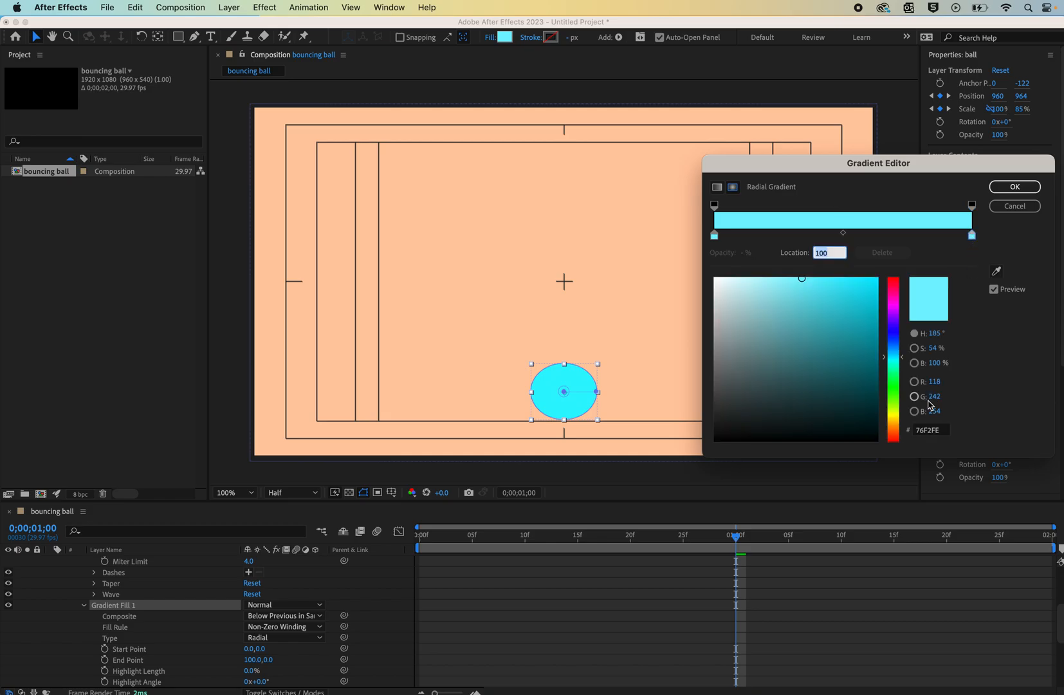
{"action": "left_click_drag", "start_coordinate": [812, 314], "coordinate": [835, 314]}
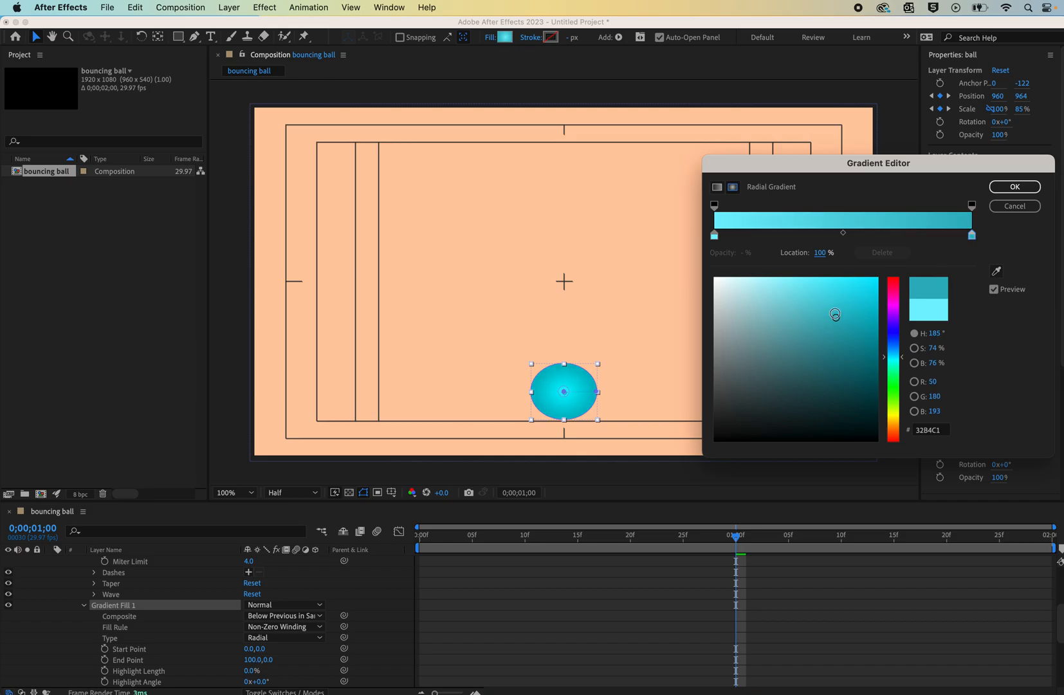
- Move the start color stop inward, add a pale E2FBFE stop at 1.6%, and apply the gradient
{"action": "left_click_drag", "start_coordinate": [714, 238], "coordinate": [763, 237]}
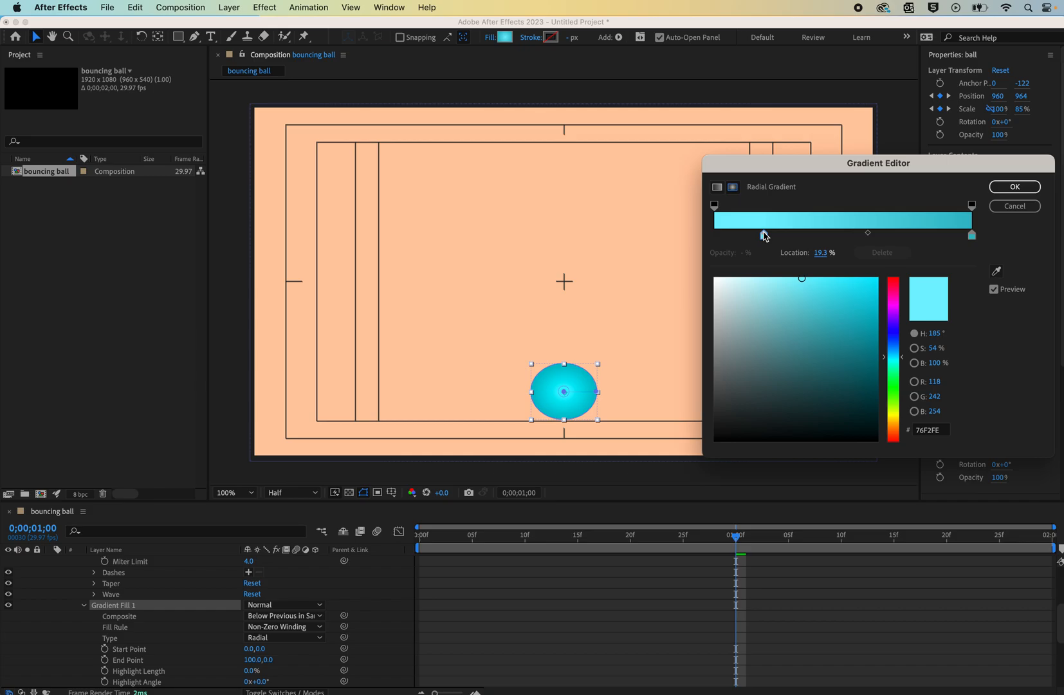
{"action": "left_click", "coordinate": [719, 235]}
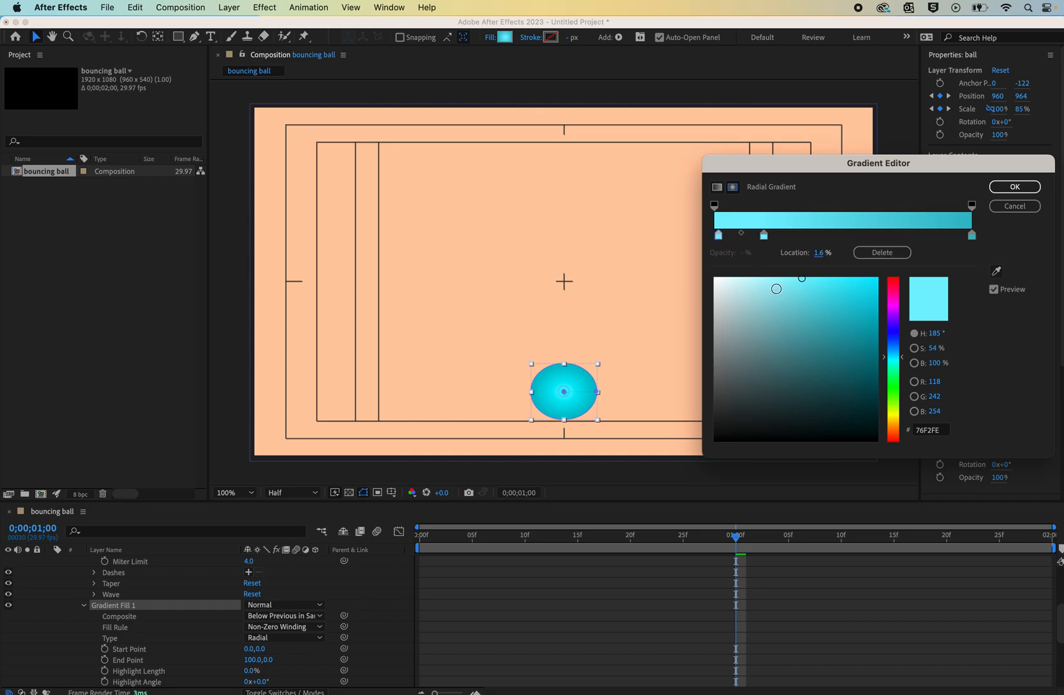
{"action": "left_click", "coordinate": [729, 278]}
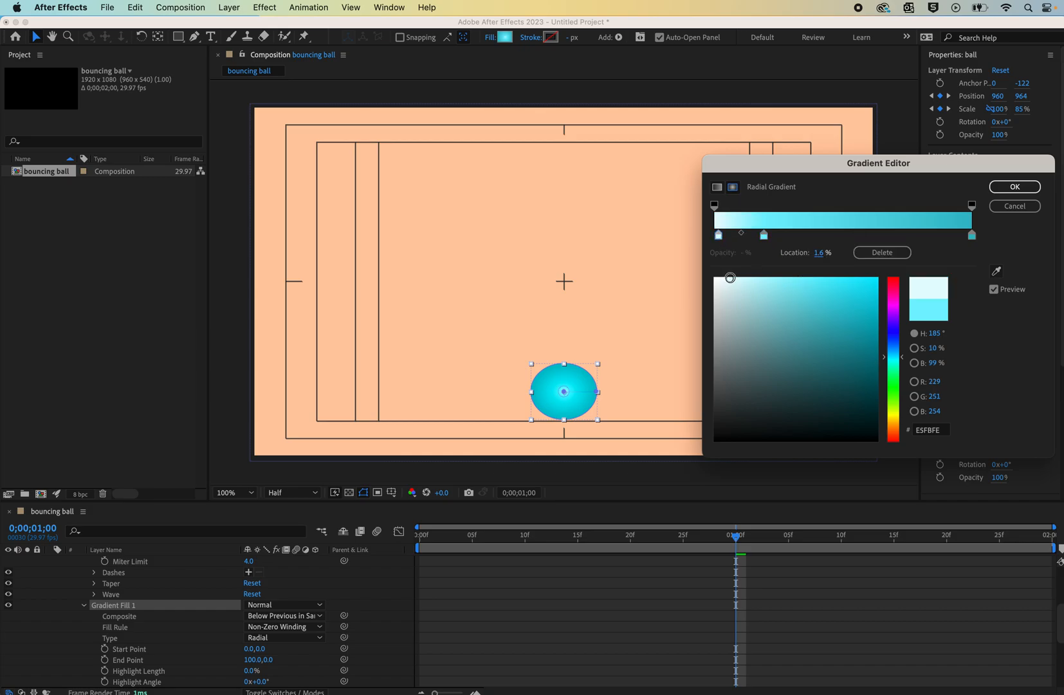
{"action": "left_click", "coordinate": [1015, 187]}
- Shift the ball's gradient start point up and to the left, then preview the animation from the start
{"action": "left_click_drag", "start_coordinate": [565, 392], "coordinate": [559, 384]}
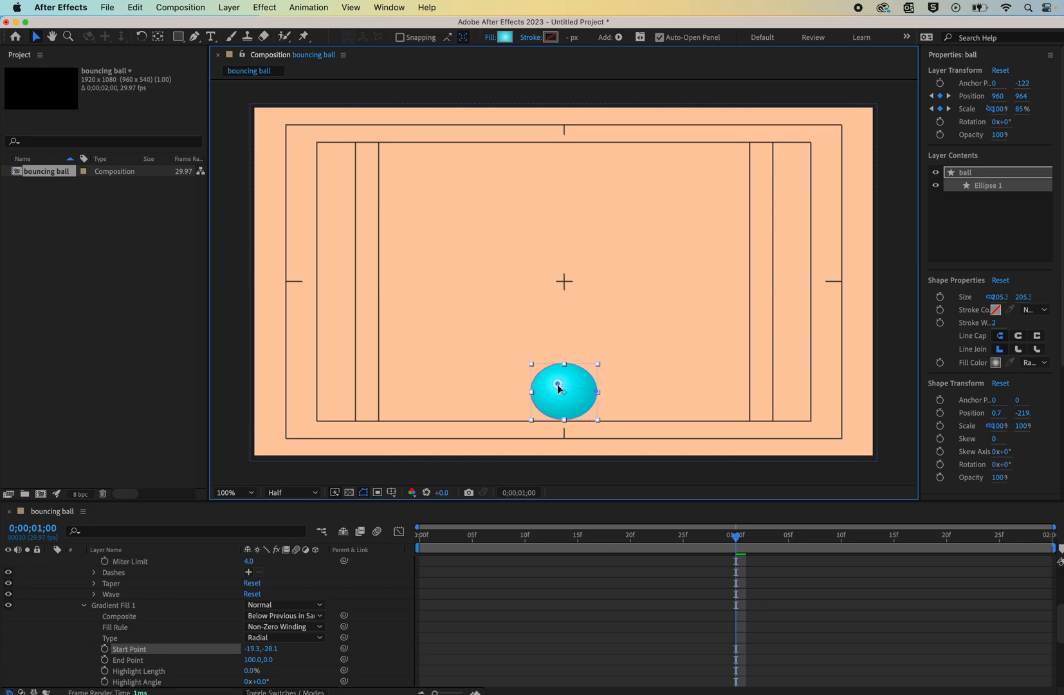
{"action": "left_click", "coordinate": [351, 102]}
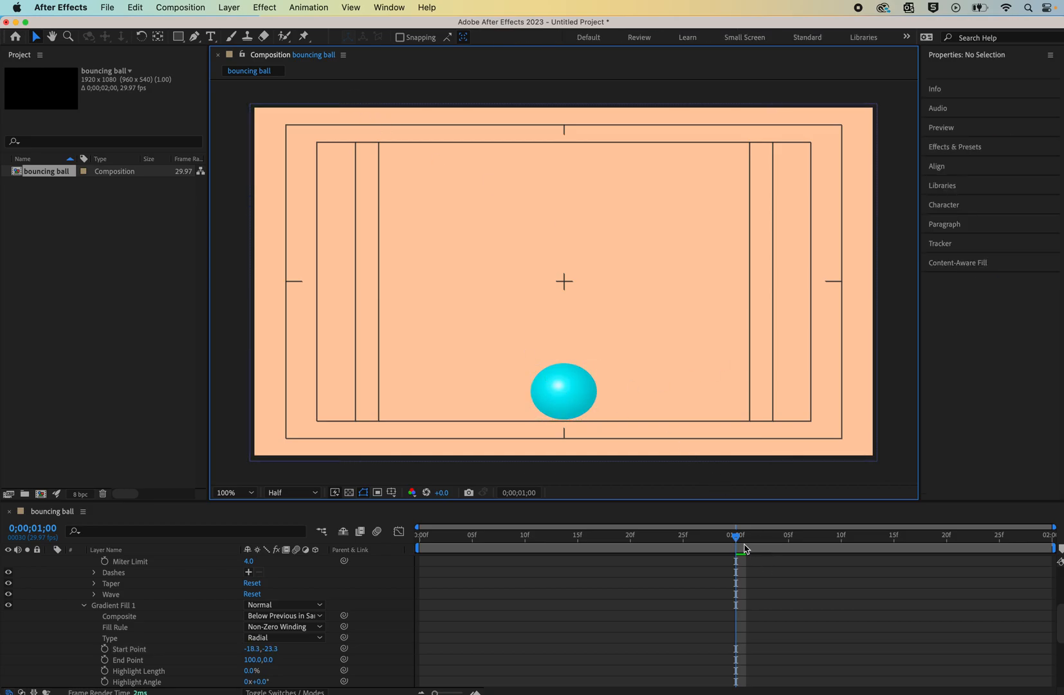
{"action": "left_click_drag", "start_coordinate": [738, 540], "coordinate": [426, 572]}
{"action": "key", "text": "space"}
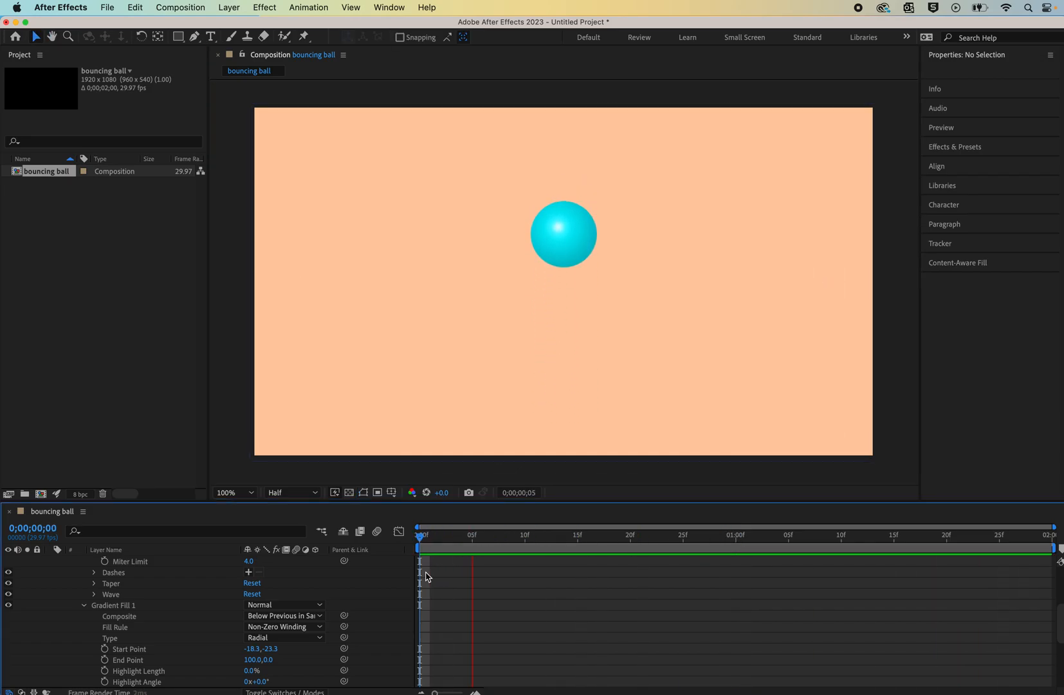
{"action": "key", "text": "space"}
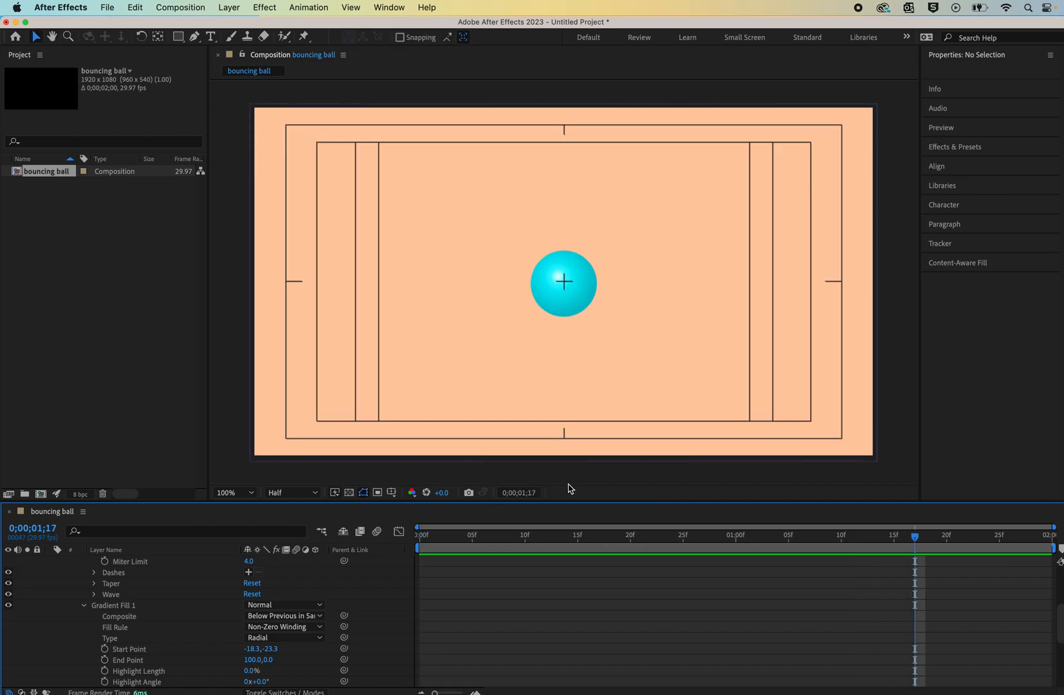
- Collapse the layers, go to frame 1;00, and draw a flat shadow ellipse about 403 × 104 px under the ball
{"action": "scroll", "coordinate": [95, 575], "scroll_direction": "up", "scroll_amount": 5}
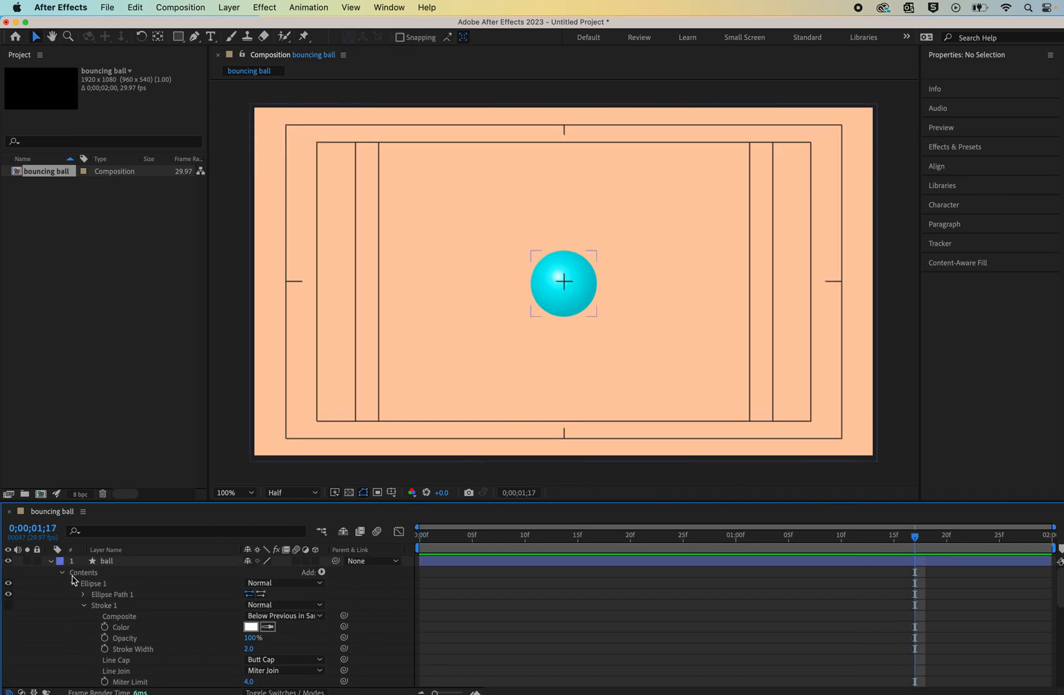
{"action": "left_click", "coordinate": [52, 563]}
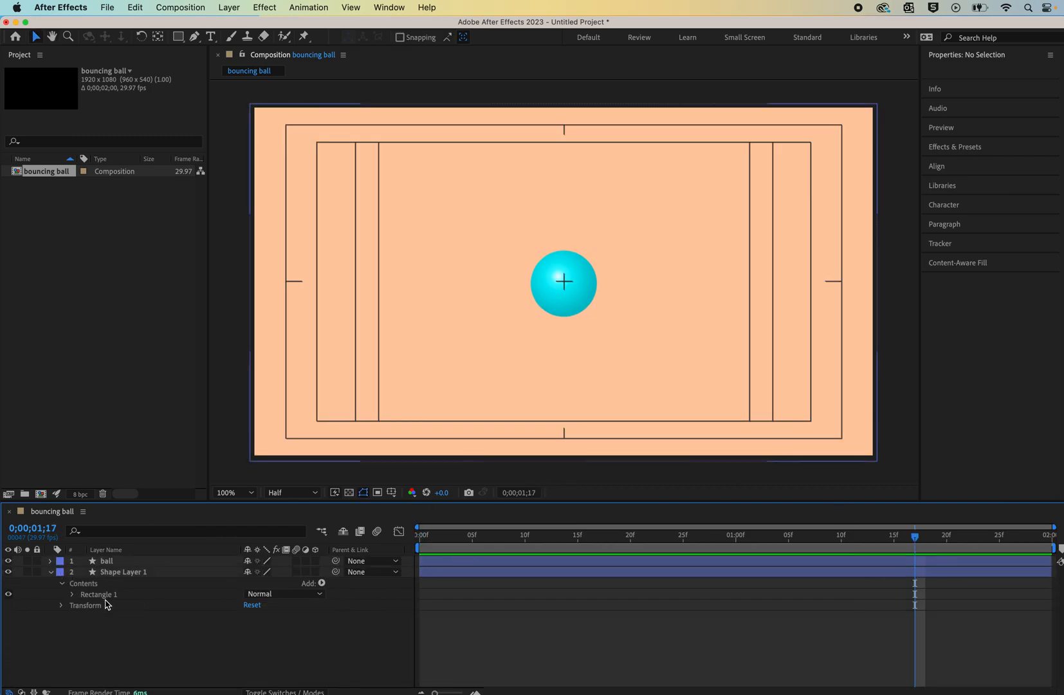
{"action": "left_click", "coordinate": [52, 573]}
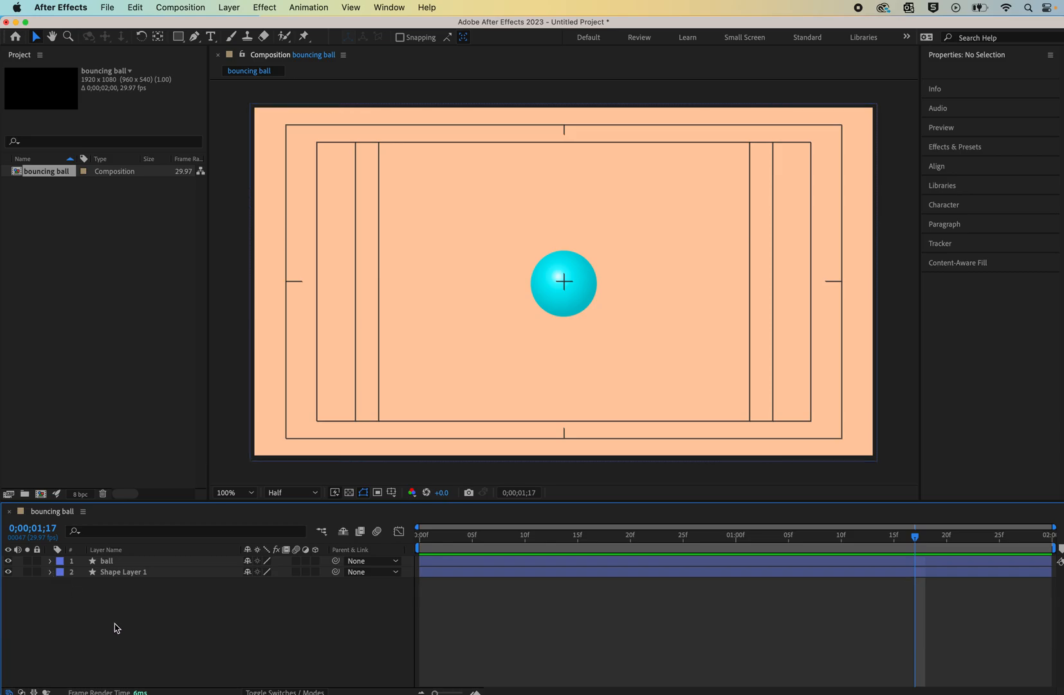
{"action": "left_click_drag", "start_coordinate": [179, 36], "coordinate": [223, 66]}
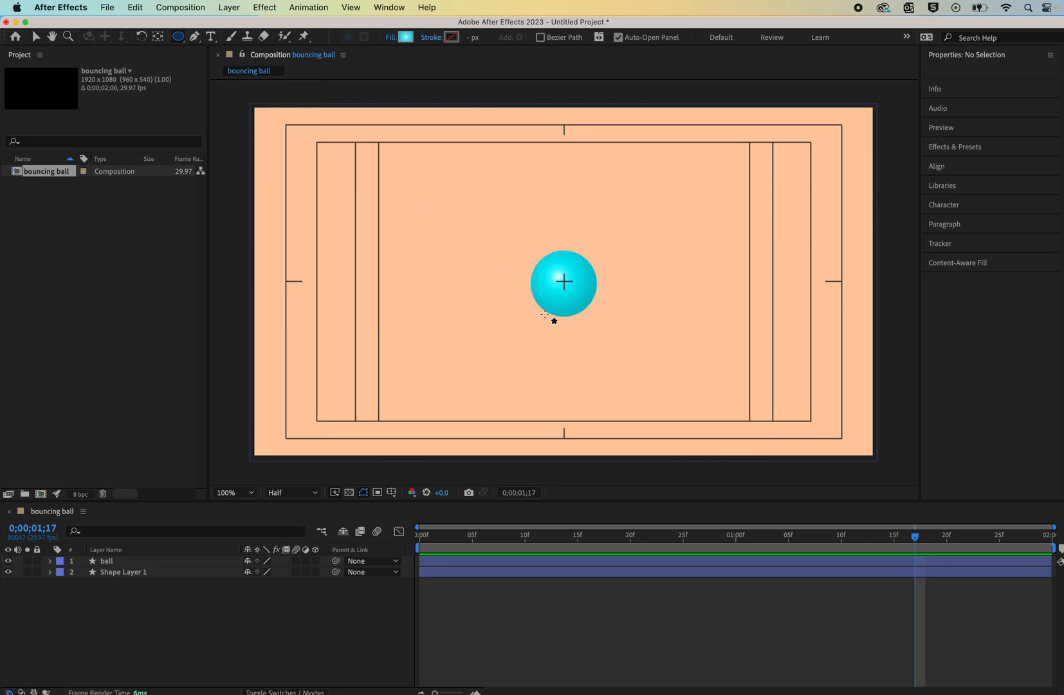
{"action": "left_click_drag", "start_coordinate": [916, 543], "coordinate": [736, 542]}
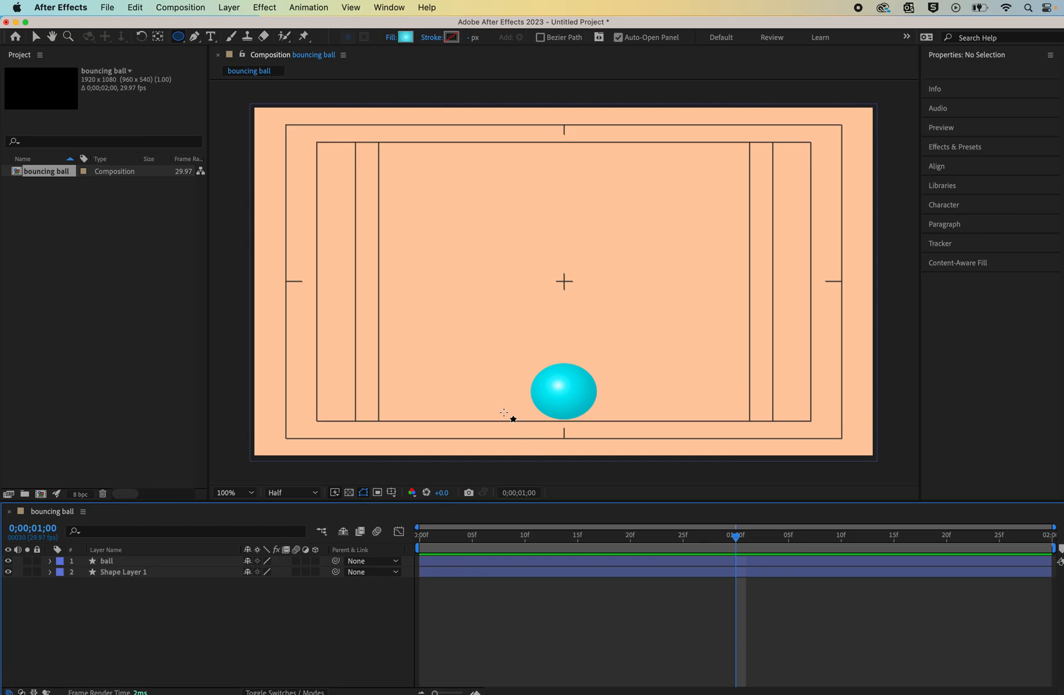
{"action": "mouse_move", "coordinate": [498, 404]}
{"action": "left_mouse_down"}
{"action": "mouse_move", "coordinate": [610, 424]}
{"action": "mouse_move", "coordinate": [630, 439]}
{"action": "left_mouse_up"}
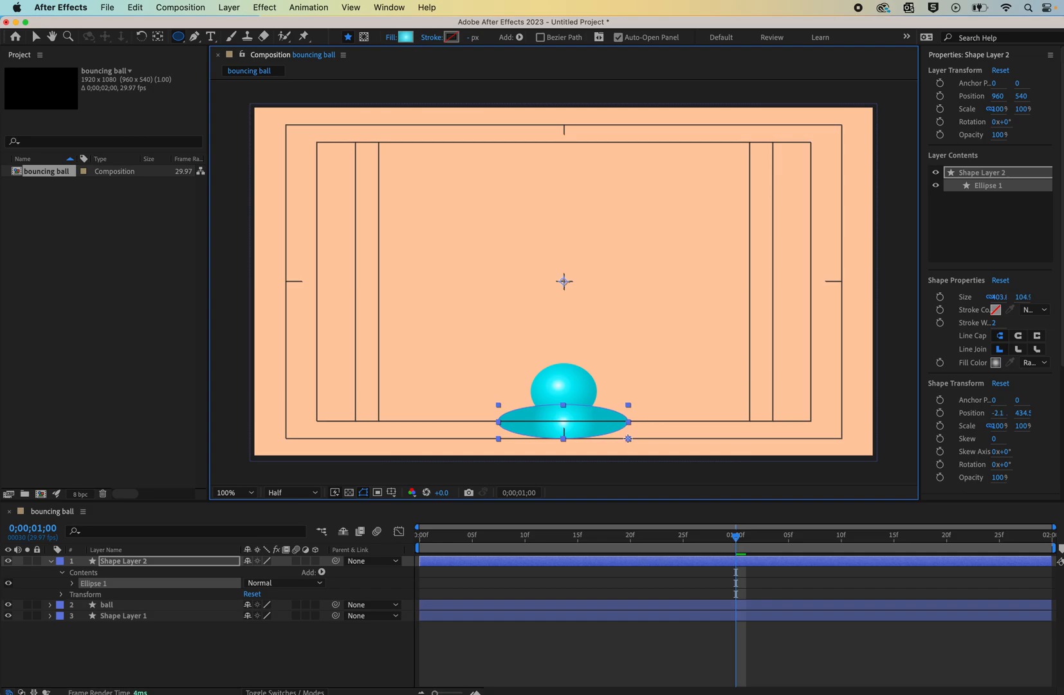
- Edit the shadow's radial gradient: remove the middle stop and set the inner color stop to near-black 000203
{"action": "left_click", "coordinate": [405, 36]}
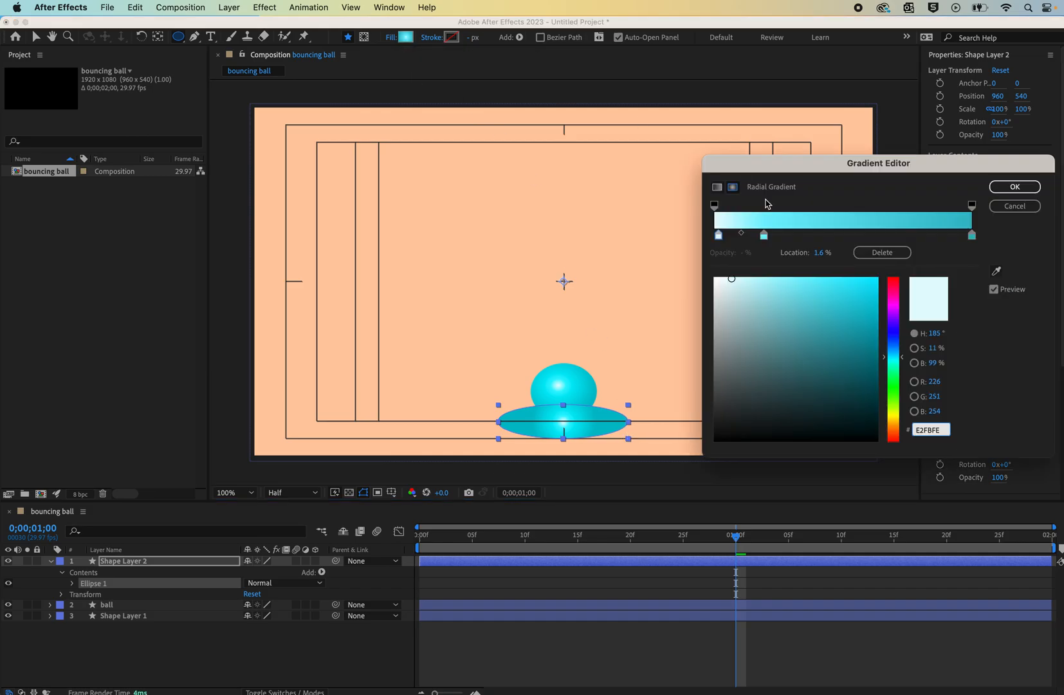
{"action": "left_click_drag", "start_coordinate": [764, 237], "coordinate": [765, 255]}
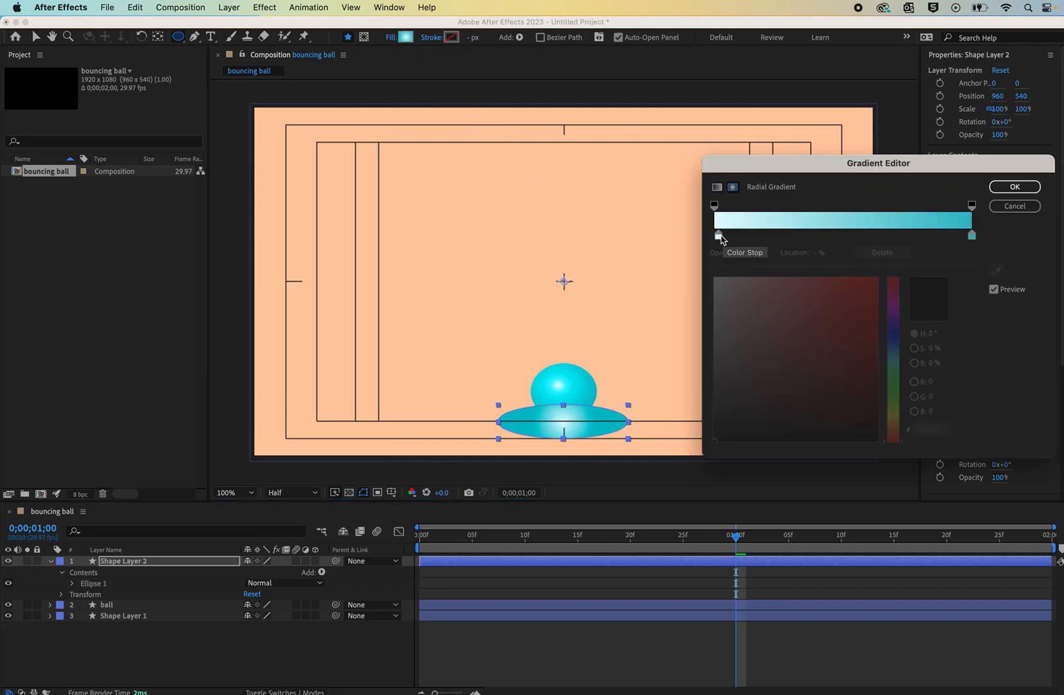
{"action": "left_click", "coordinate": [720, 237]}
{"action": "left_click", "coordinate": [878, 440]}
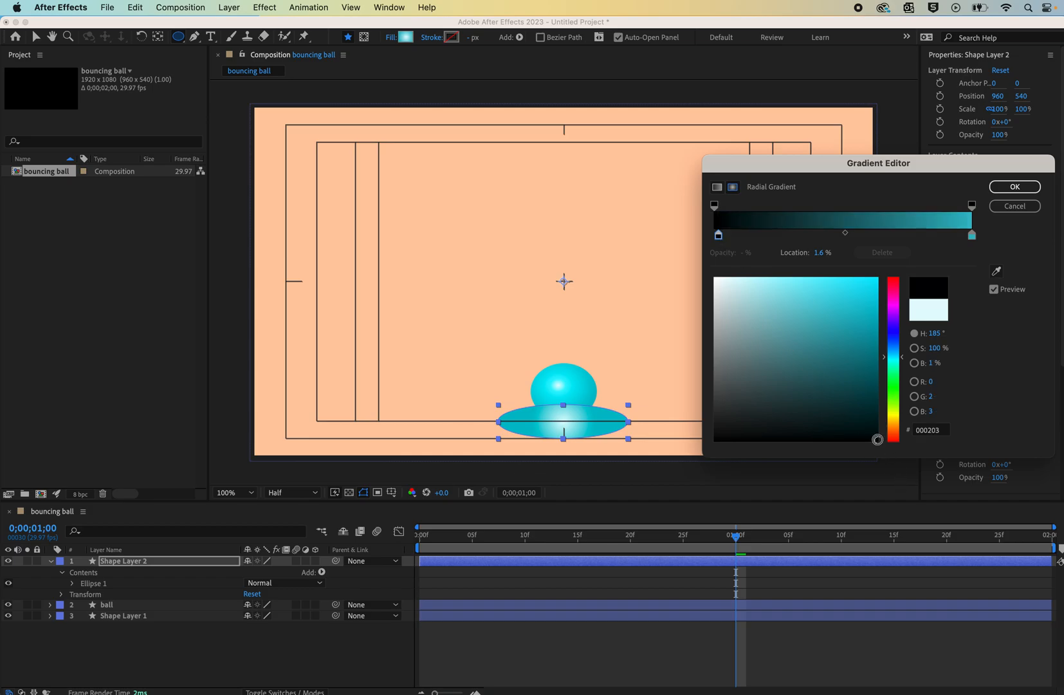
{"action": "left_click", "coordinate": [1014, 187]}
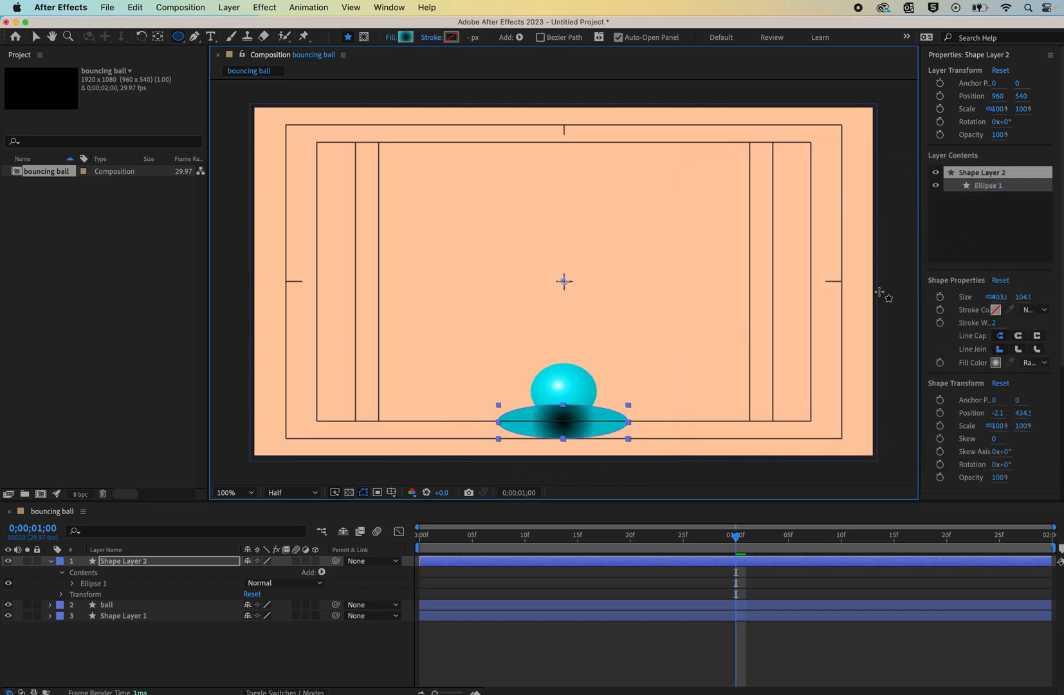
- Set the shadow gradient's outer color stop to black 000000 and its outer opacity stop to 0%, then apply
{"action": "left_click", "coordinate": [406, 37]}
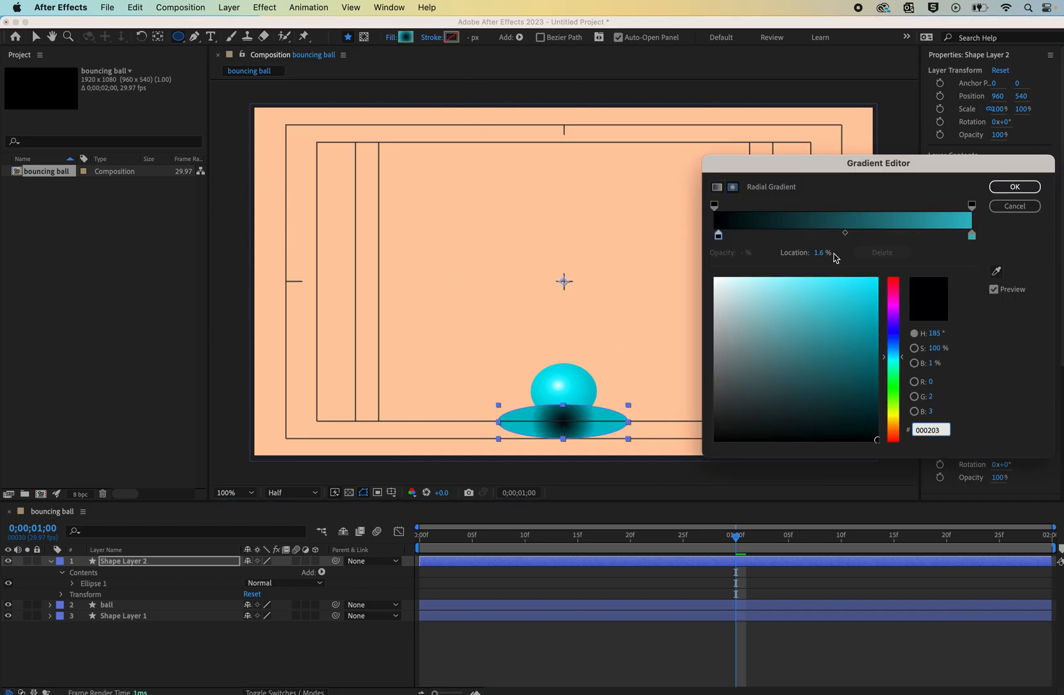
{"action": "left_click", "coordinate": [973, 237]}
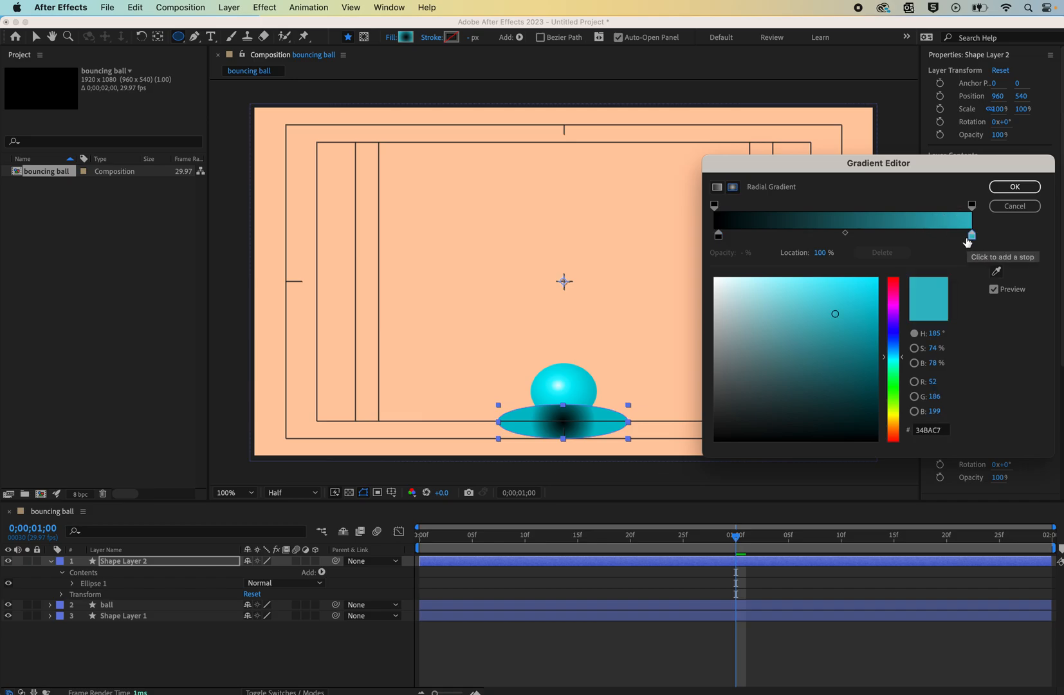
{"action": "left_click", "coordinate": [875, 422]}
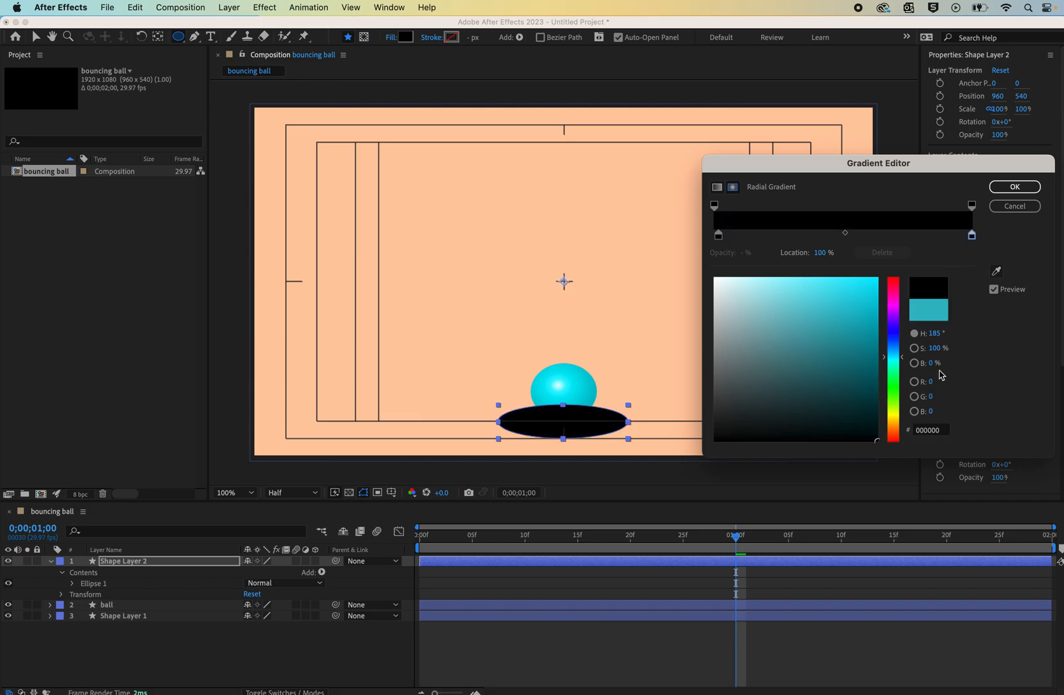
{"action": "left_click", "coordinate": [972, 205]}
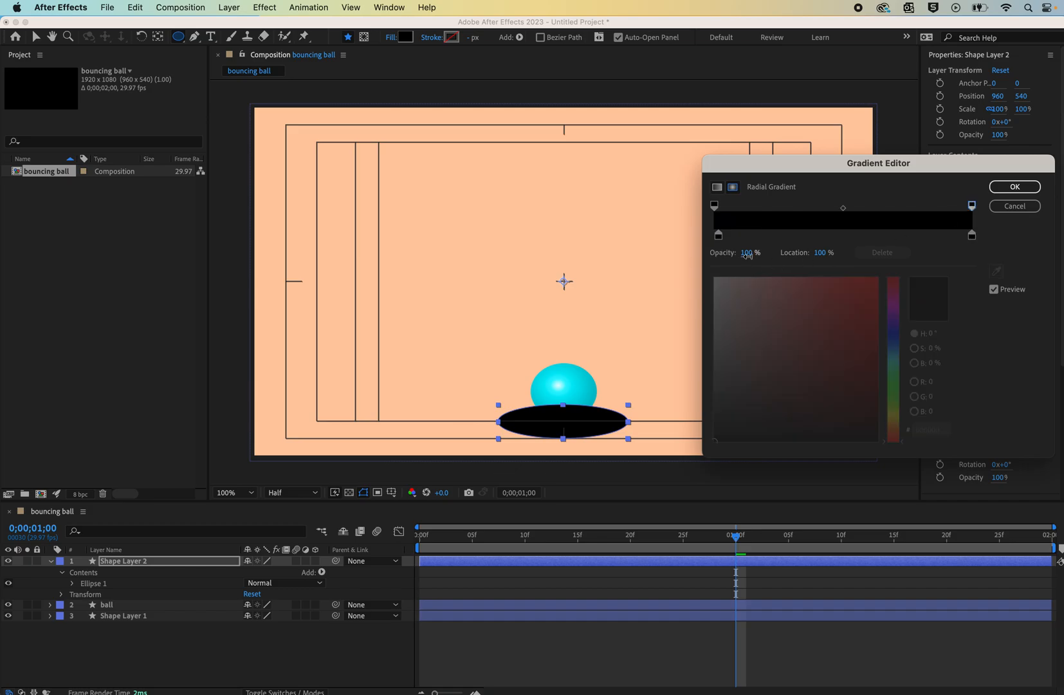
{"action": "left_click_drag", "start_coordinate": [745, 253], "coordinate": [559, 267]}
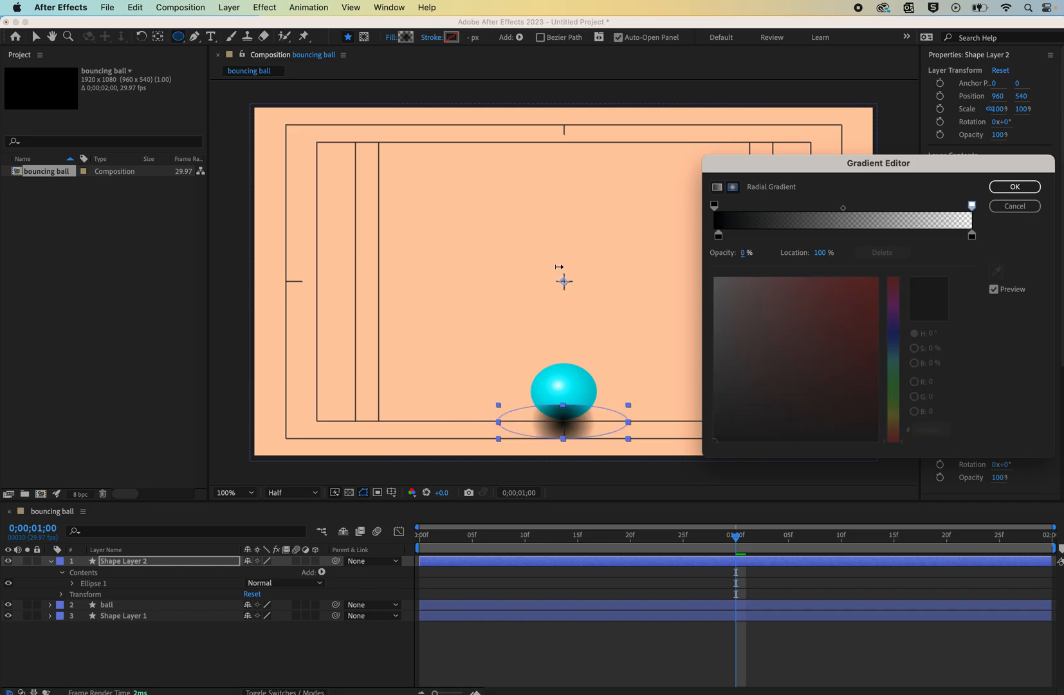
{"action": "left_click", "coordinate": [1015, 188]}
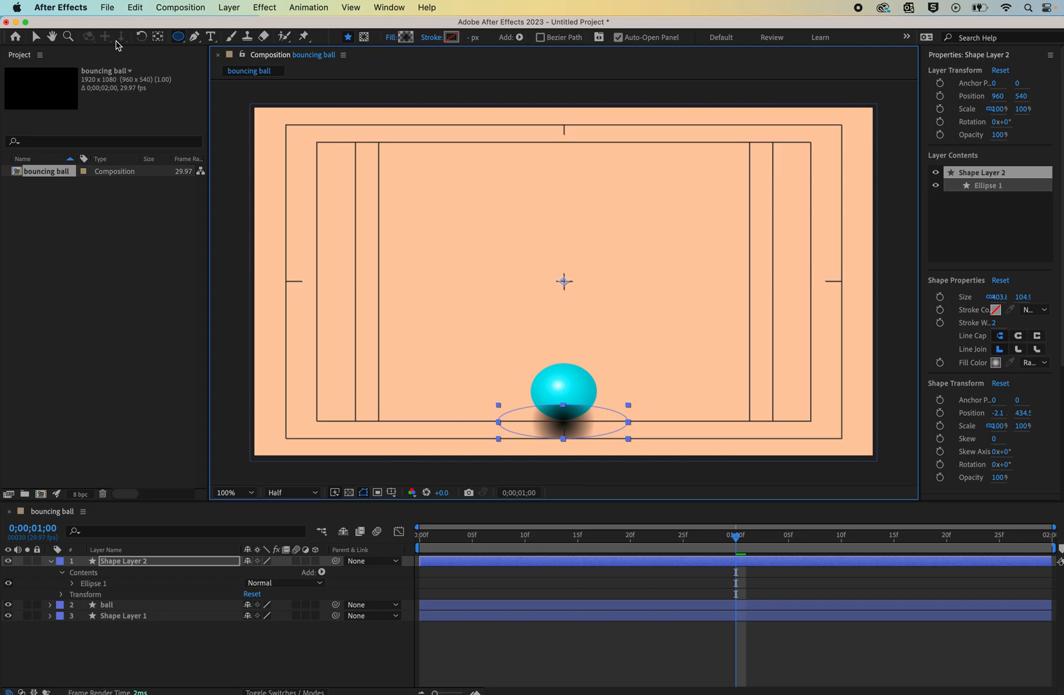
- Adjust the shadow's gradient handles, then delete the shadow ellipse
{"action": "left_click", "coordinate": [554, 418]}
{"action": "left_click", "coordinate": [35, 36]}
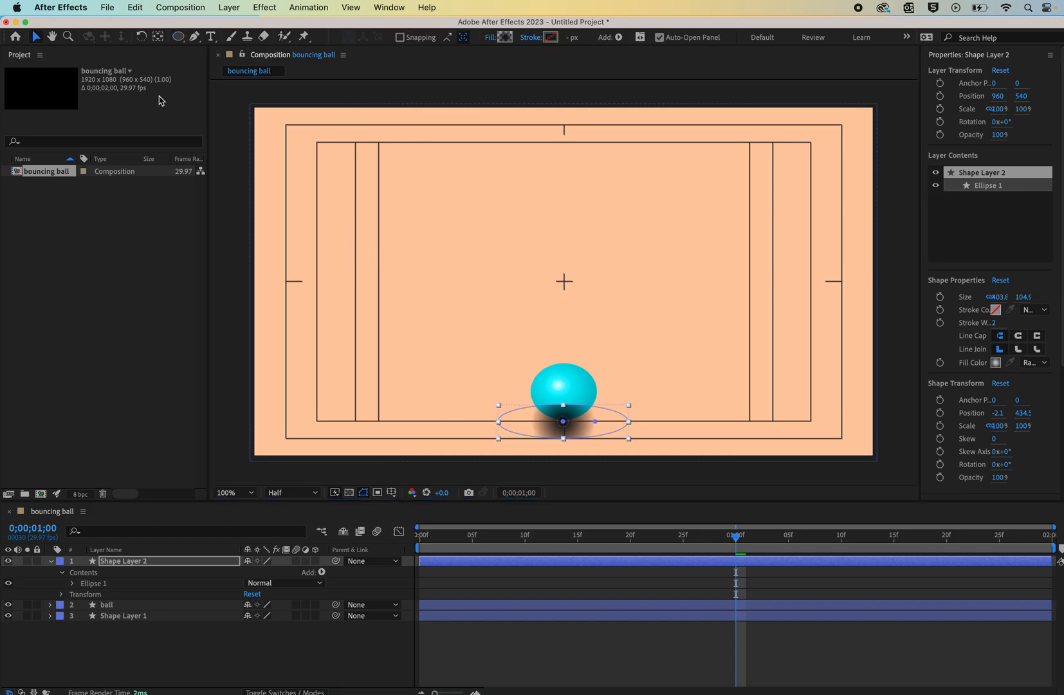
{"action": "left_click", "coordinate": [595, 422]}
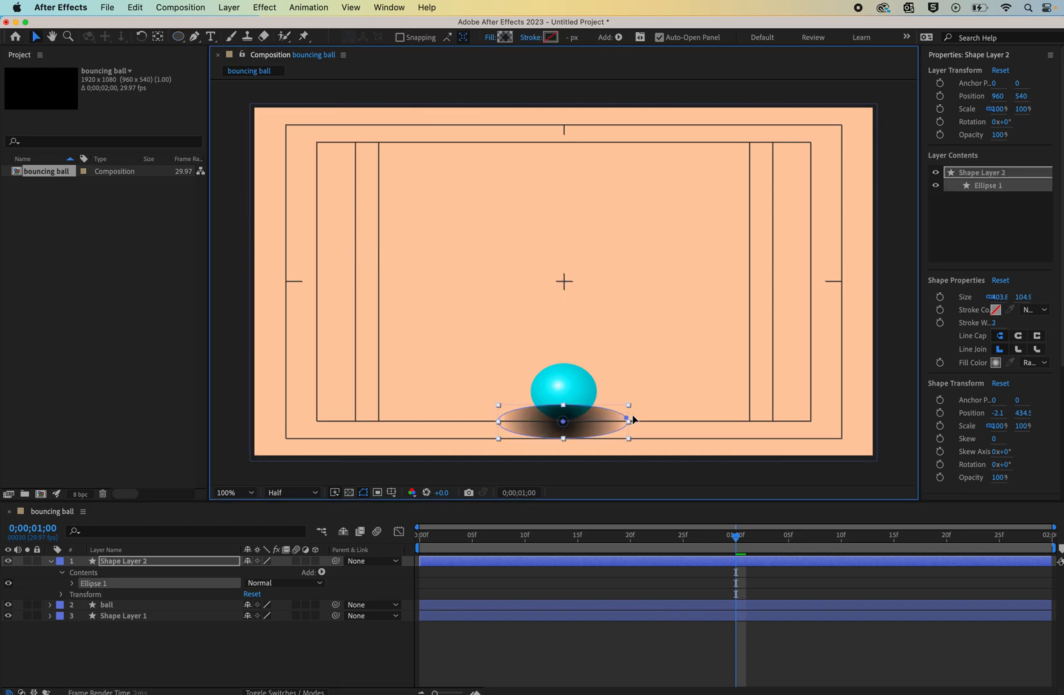
{"action": "mouse_move", "coordinate": [563, 421]}
{"action": "left_mouse_down"}
{"action": "mouse_move", "coordinate": [564, 434]}
{"action": "mouse_move", "coordinate": [563, 345]}
{"action": "left_mouse_up"}
{"action": "left_click_drag", "start_coordinate": [564, 396], "coordinate": [566, 424]}
{"action": "key", "text": "Delete"}
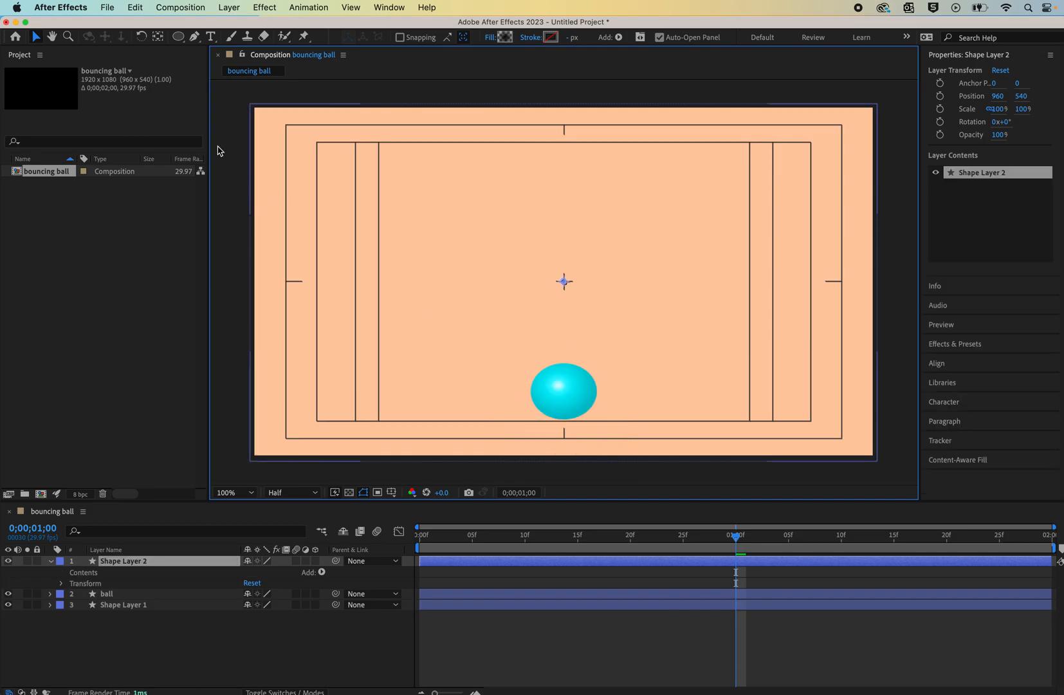
- Draw a new circular ellipse about 410 px wide in the shadow layer
{"action": "left_click", "coordinate": [179, 37]}
{"action": "left_click_drag", "start_coordinate": [514, 336], "coordinate": [580, 382]}
{"action": "left_click", "coordinate": [34, 37]}
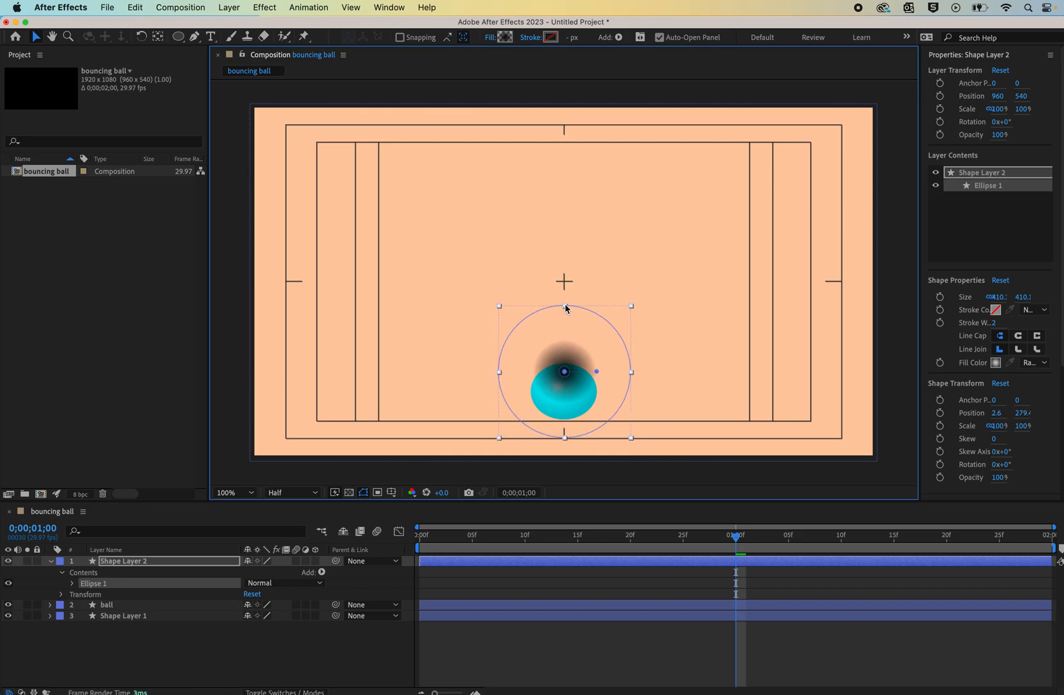
- Scale the shadow ellipse to a flat shape about 133 × 57% and move it beneath the ball
{"action": "left_click_drag", "start_coordinate": [565, 306], "coordinate": [565, 344]}
{"action": "left_click_drag", "start_coordinate": [499, 402], "coordinate": [477, 410]}
{"action": "left_click_drag", "start_coordinate": [576, 373], "coordinate": [577, 421]}
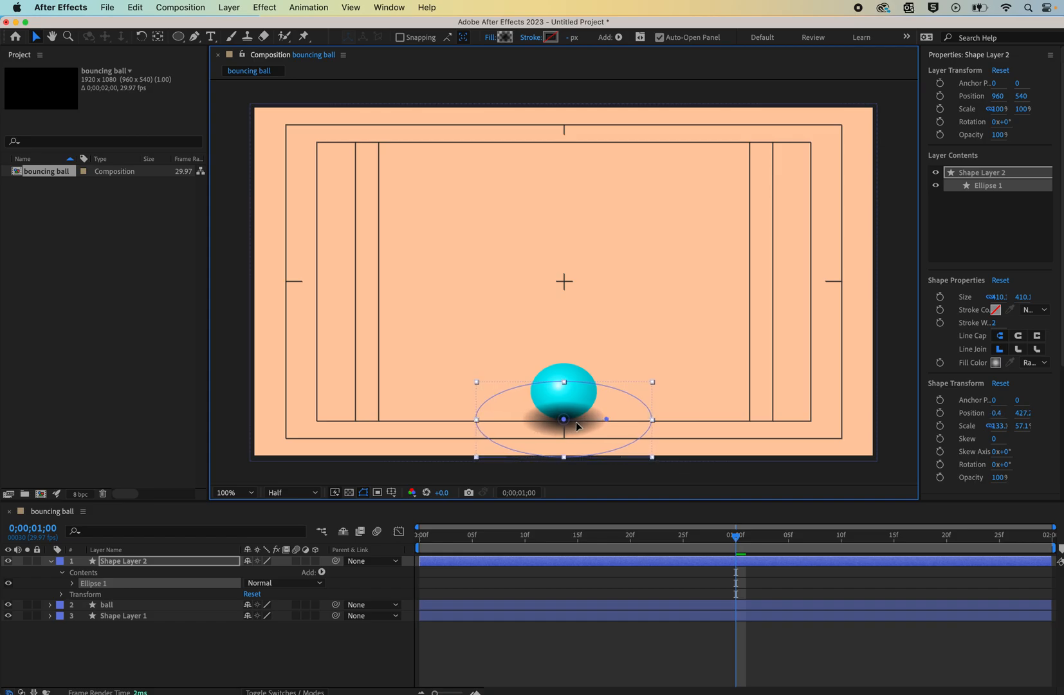
- Move the shadow layer between the ball and Shape Layer 1, and rename it shadow
{"action": "left_click_drag", "start_coordinate": [110, 562], "coordinate": [118, 630]}
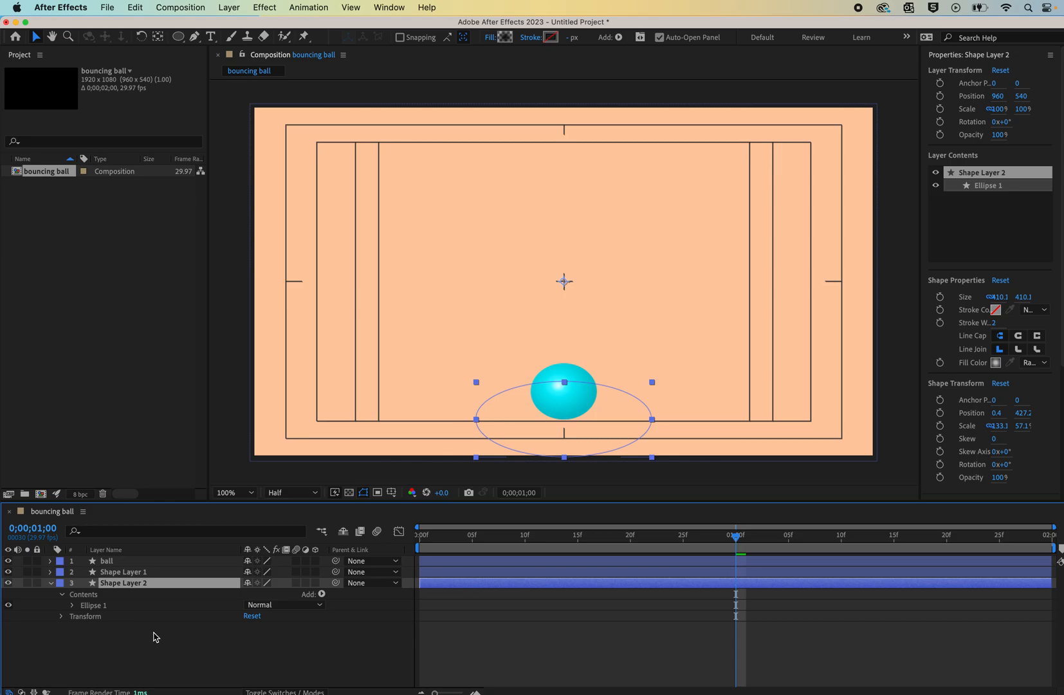
{"action": "mouse_move", "coordinate": [121, 587]}
{"action": "left_mouse_down"}
{"action": "mouse_move", "coordinate": [129, 573]}
{"action": "mouse_move", "coordinate": [123, 579]}
{"action": "left_mouse_up"}
{"action": "key", "text": "Return"}
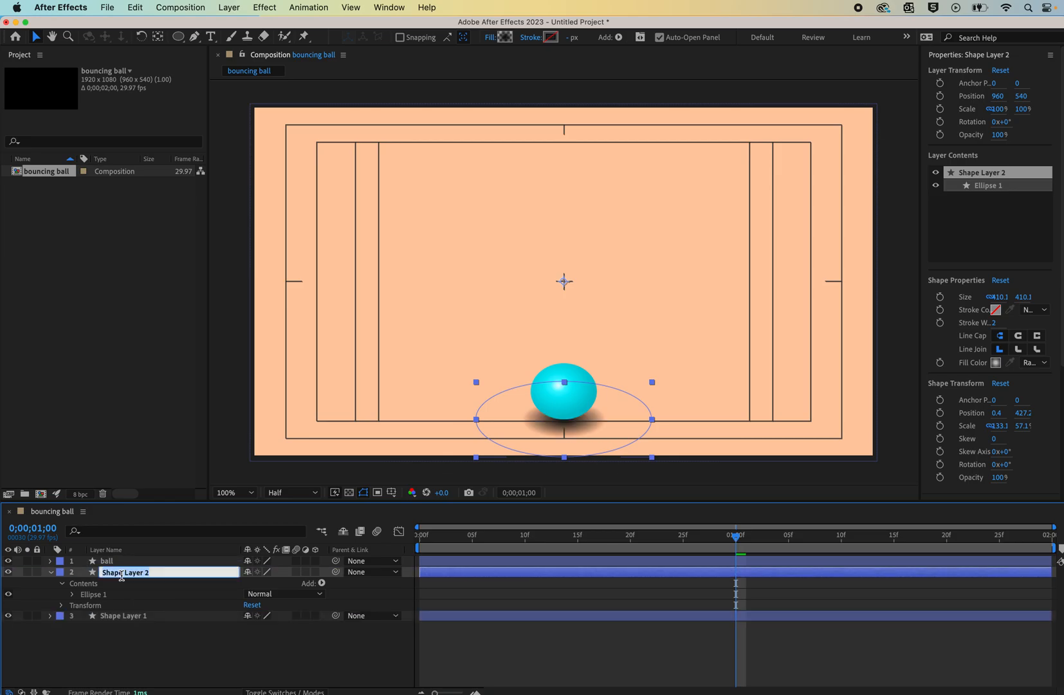
{"action": "type", "text": "shadow"}
{"action": "key", "text": "Return"}
- Rename Shape Layer 1 as background
{"action": "left_click", "coordinate": [126, 615]}
{"action": "key", "text": "Return"}
{"action": "type", "text": "ba"}
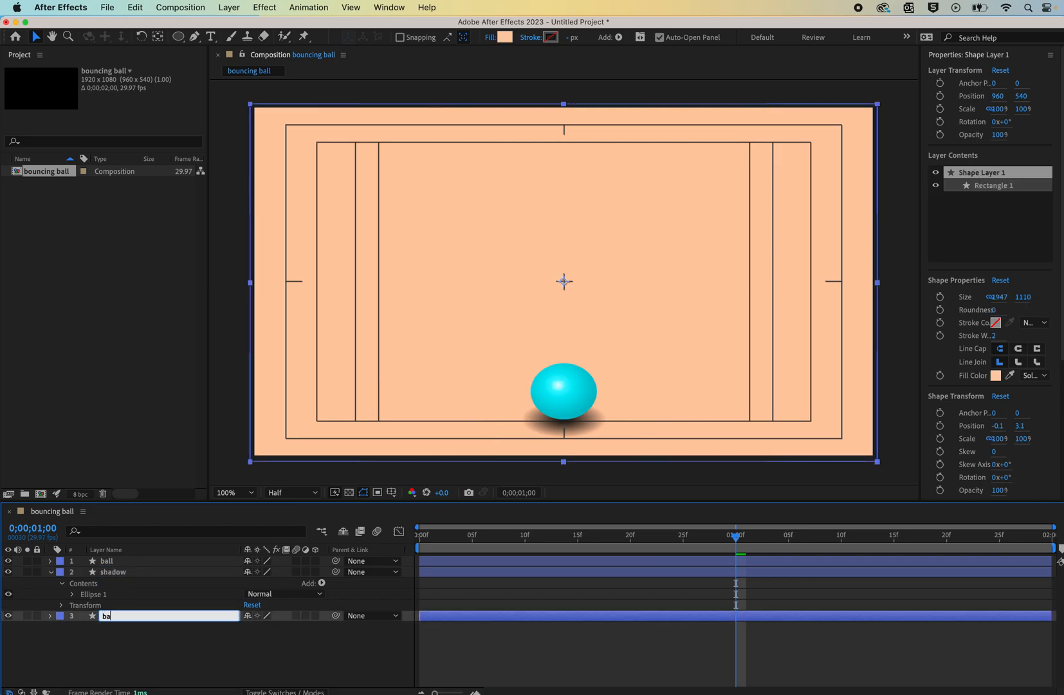
{"action": "type", "text": "ckground"}
{"action": "key", "text": "Return"}
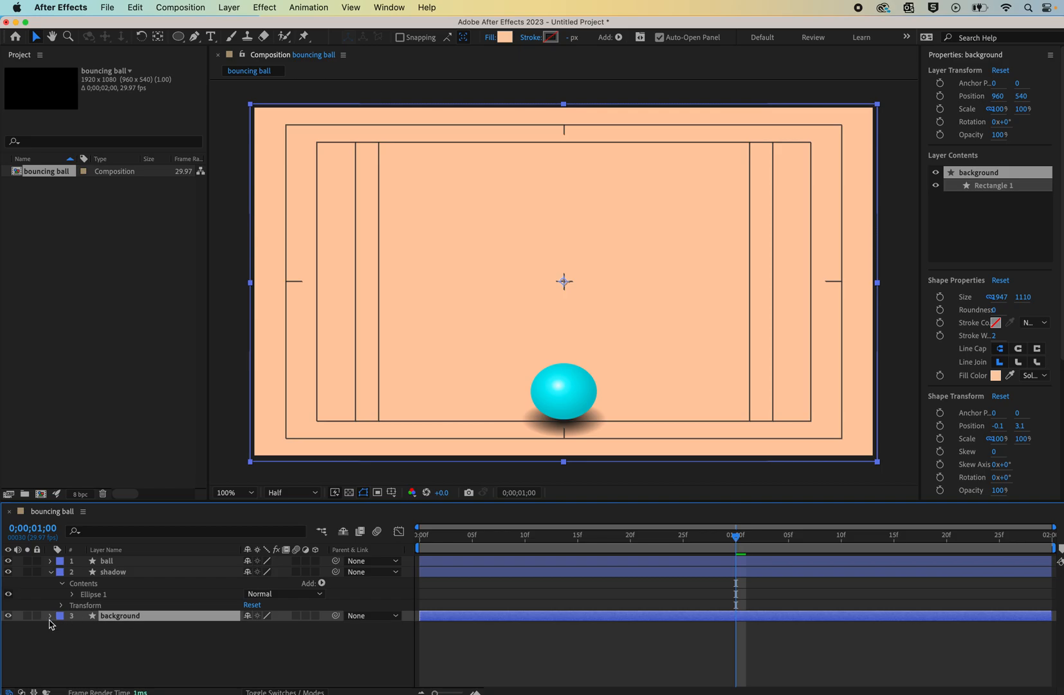
- Keyframe the shadow's Opacity at 100% at 1;00 and set it to 36% at the first frame
{"action": "left_click", "coordinate": [50, 572]}
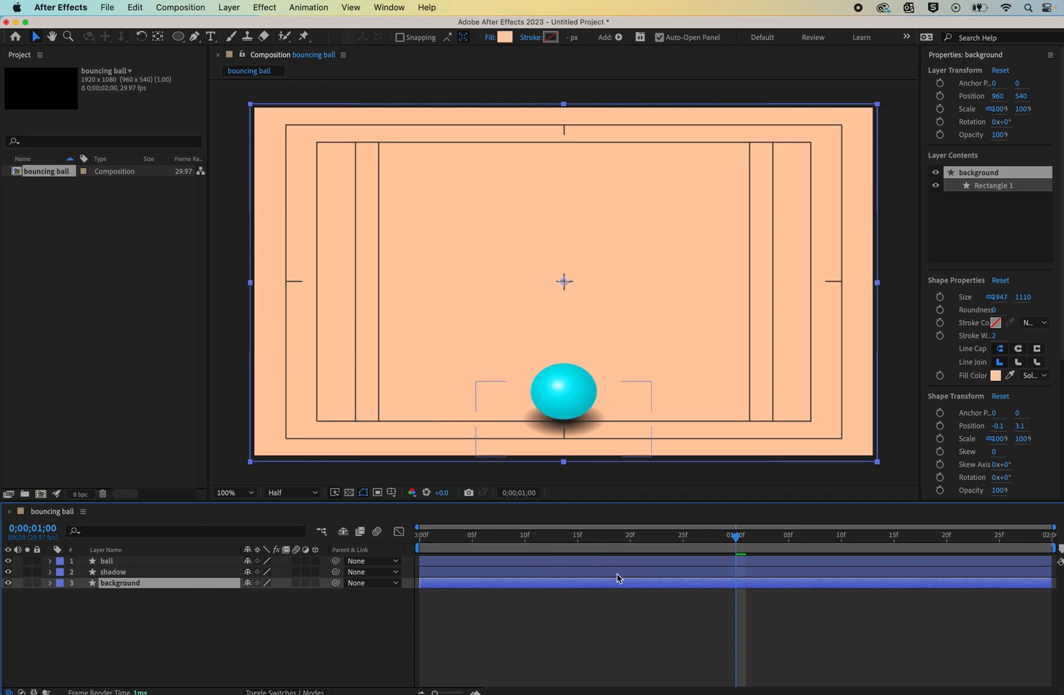
{"action": "left_click", "coordinate": [50, 572]}
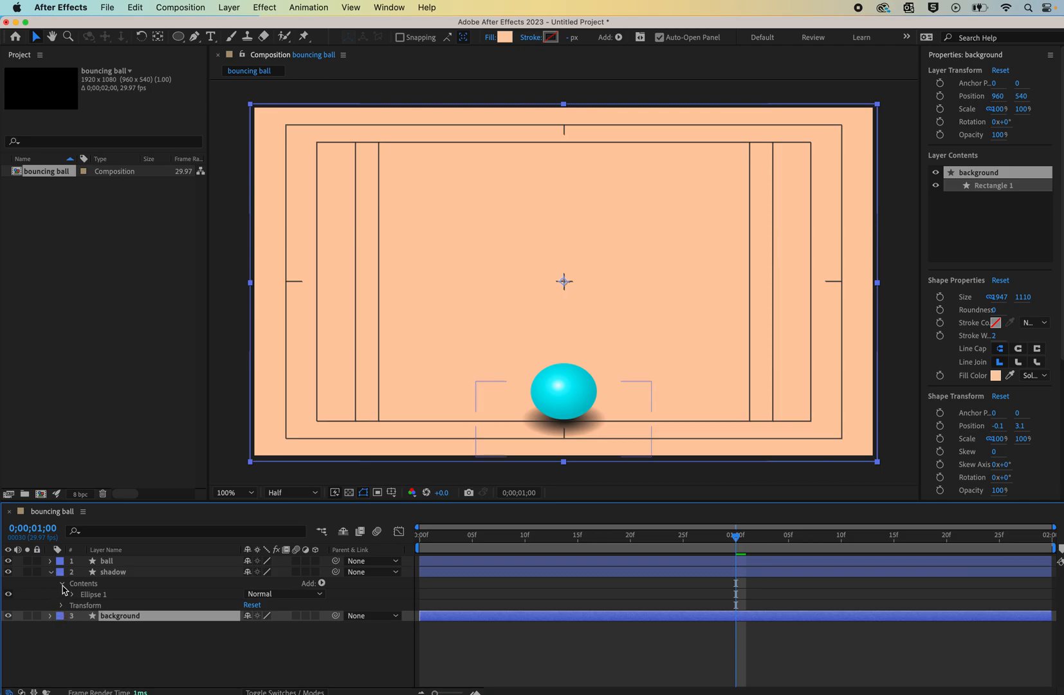
{"action": "left_click", "coordinate": [61, 584]}
{"action": "left_click", "coordinate": [63, 594]}
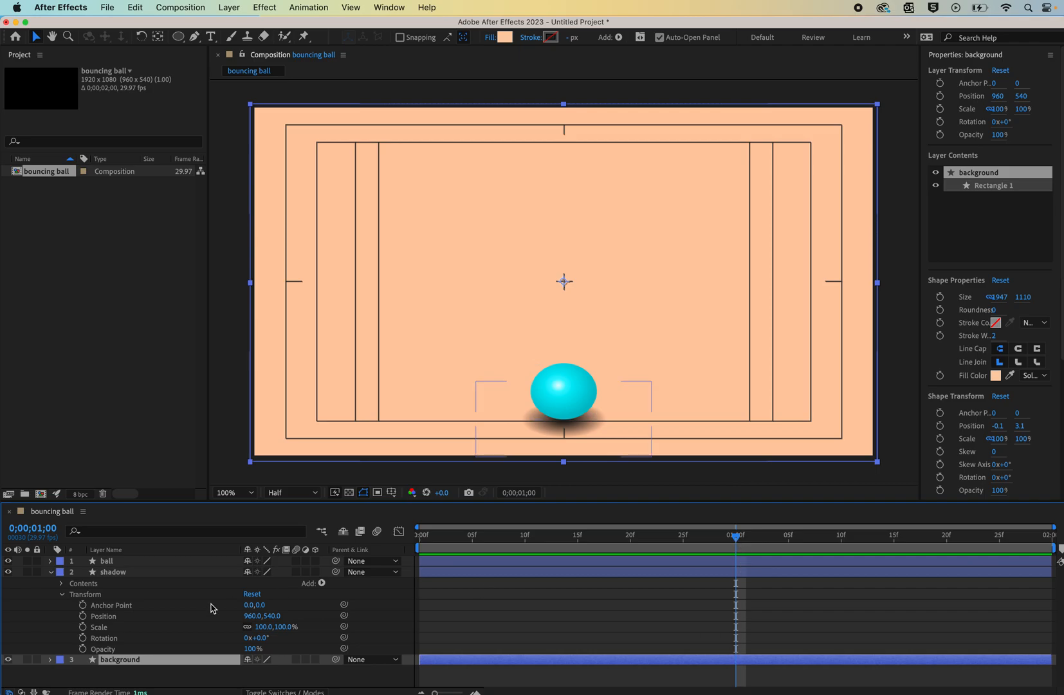
{"action": "left_click", "coordinate": [83, 649]}
{"action": "left_click_drag", "start_coordinate": [739, 541], "coordinate": [419, 537]}
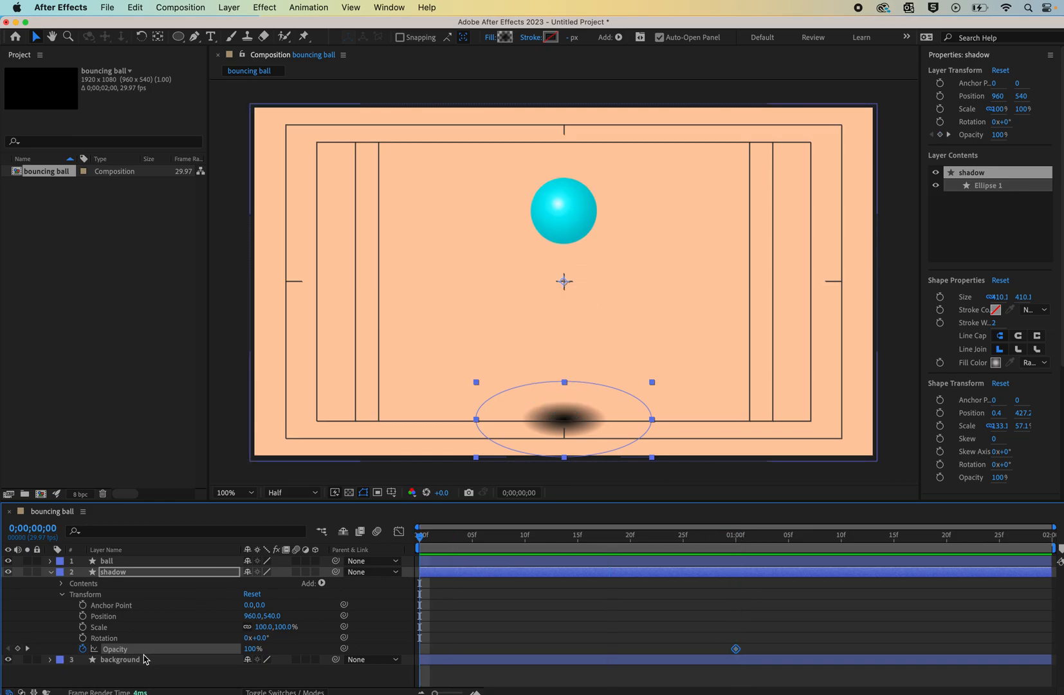
{"action": "left_click_drag", "start_coordinate": [252, 650], "coordinate": [219, 659]}
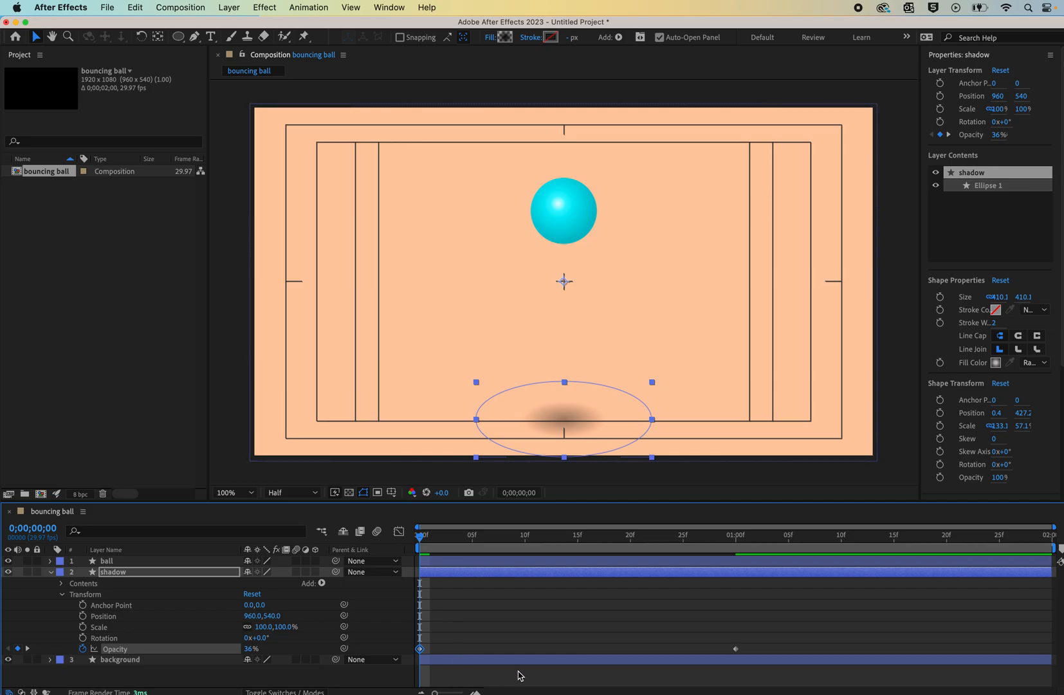
- Paste the 36% opacity keyframe at the last frame 1;29 and preview the animation
{"action": "left_click_drag", "start_coordinate": [421, 538], "coordinate": [1042, 536]}
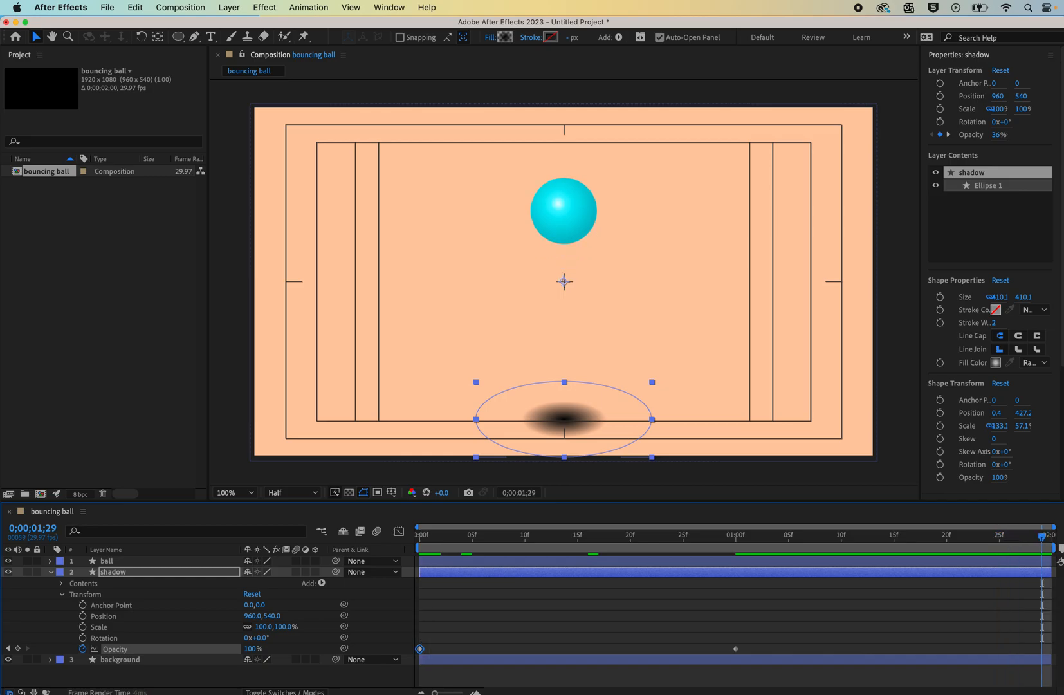
{"action": "key", "text": "ctrl+v"}
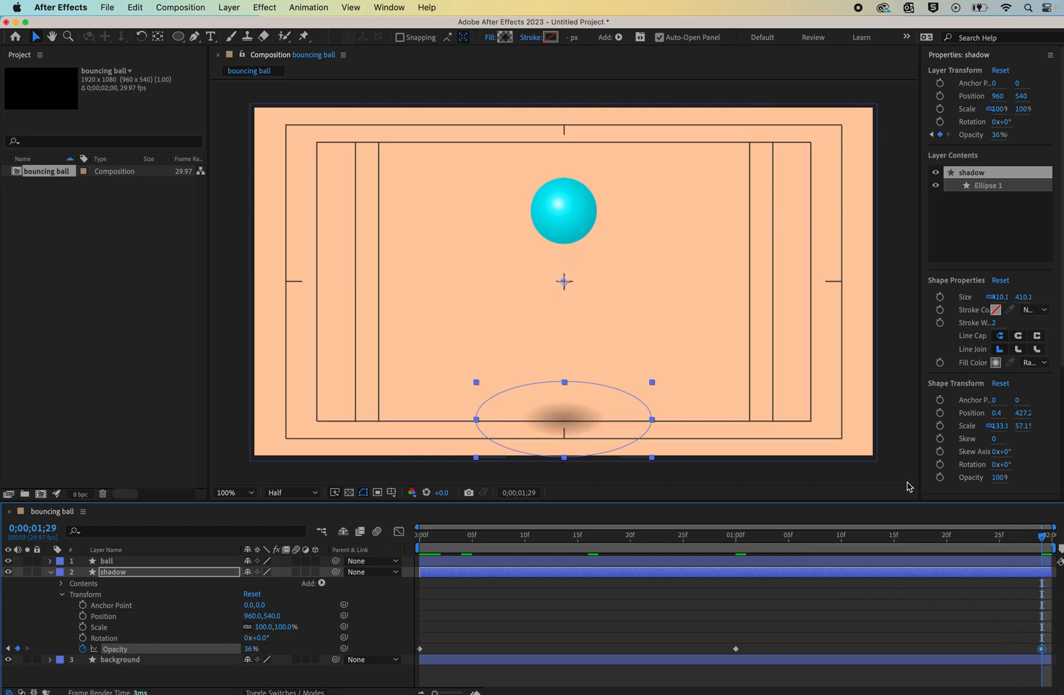
{"action": "left_click", "coordinate": [907, 486]}
{"action": "key", "text": "space"}
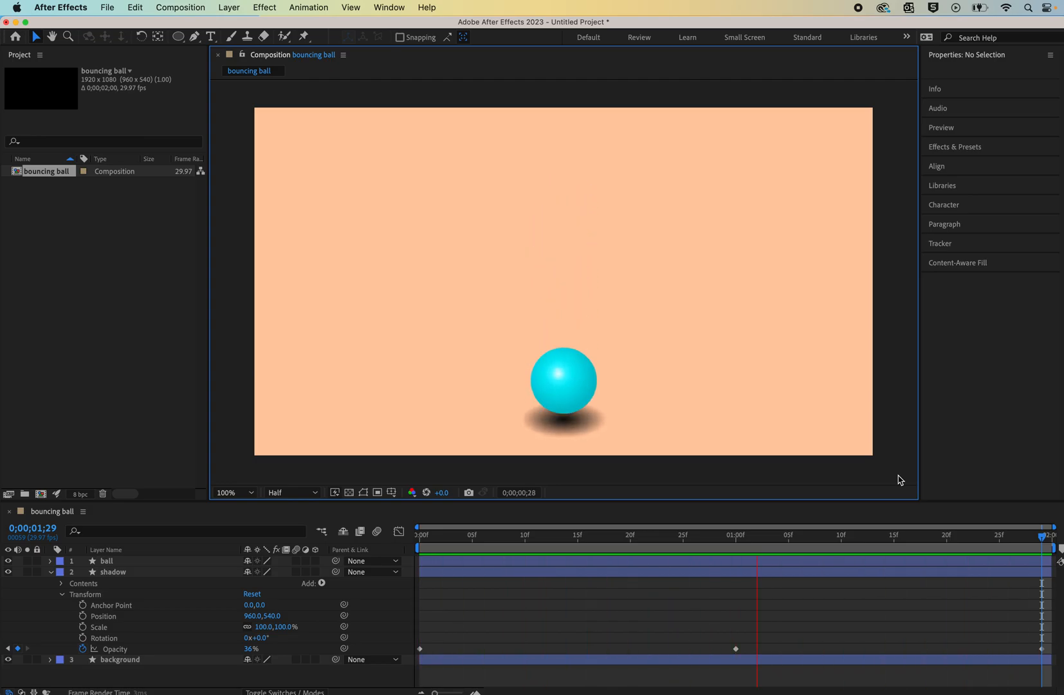
{"action": "key", "text": "space"}
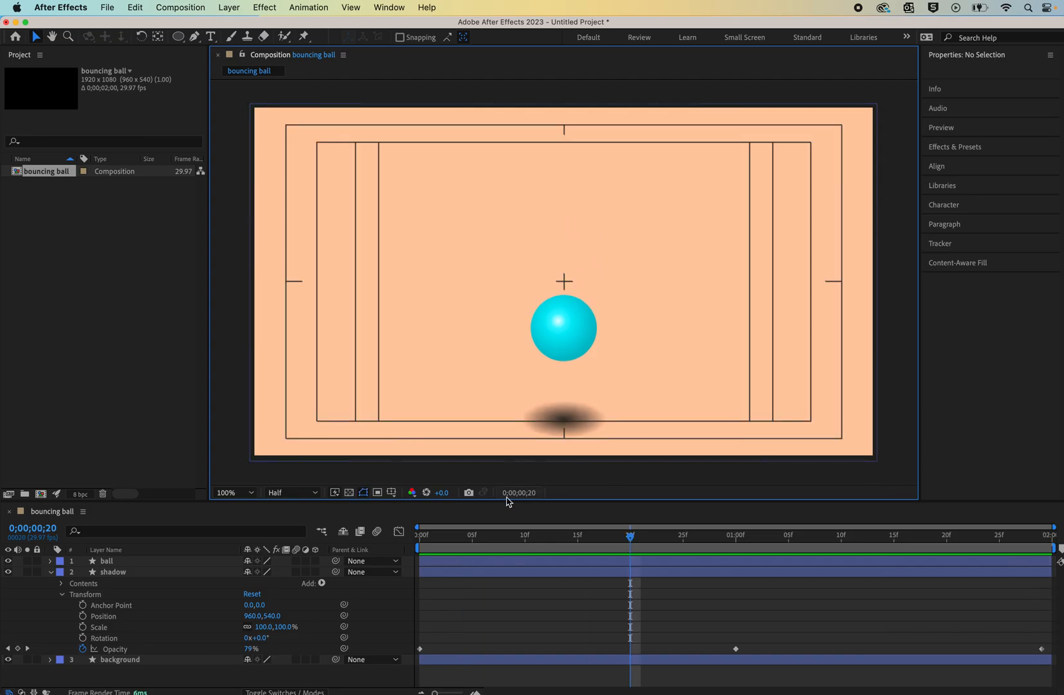
- At the first frame, move the ball off-screen to the left, to position -280, 418
{"action": "left_click", "coordinate": [51, 574]}
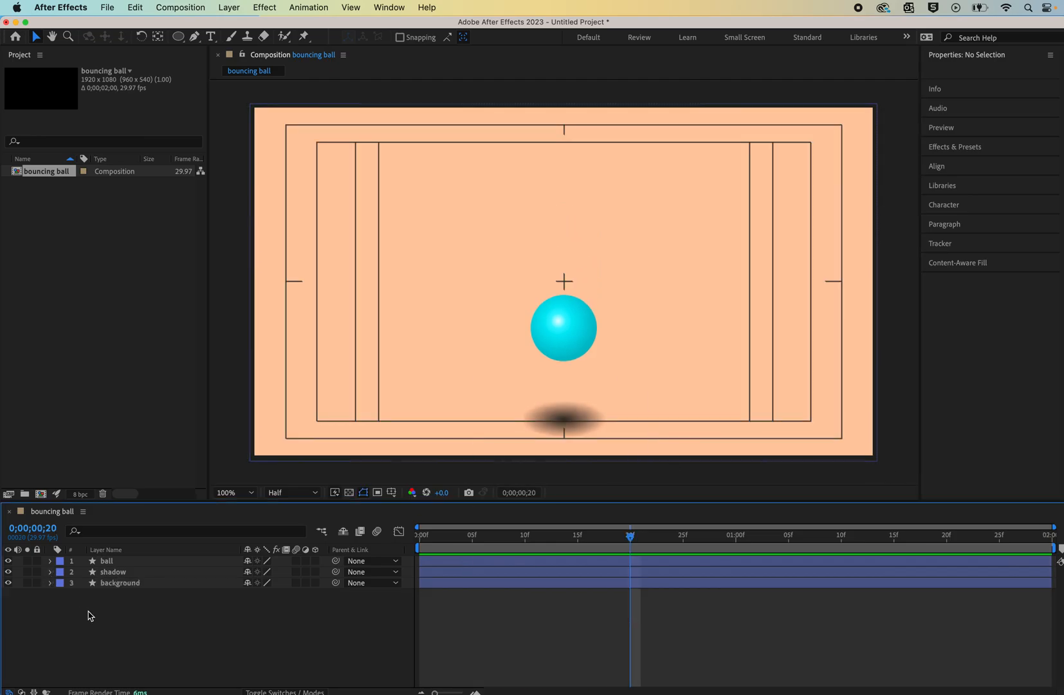
{"action": "left_click", "coordinate": [572, 315]}
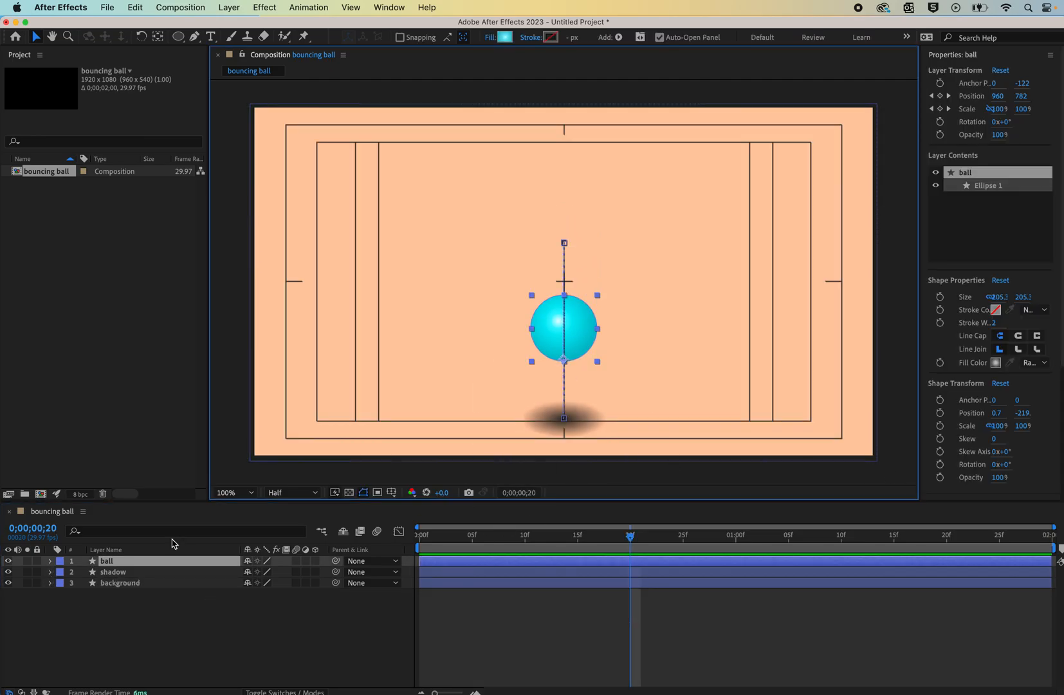
{"action": "left_click", "coordinate": [50, 561]}
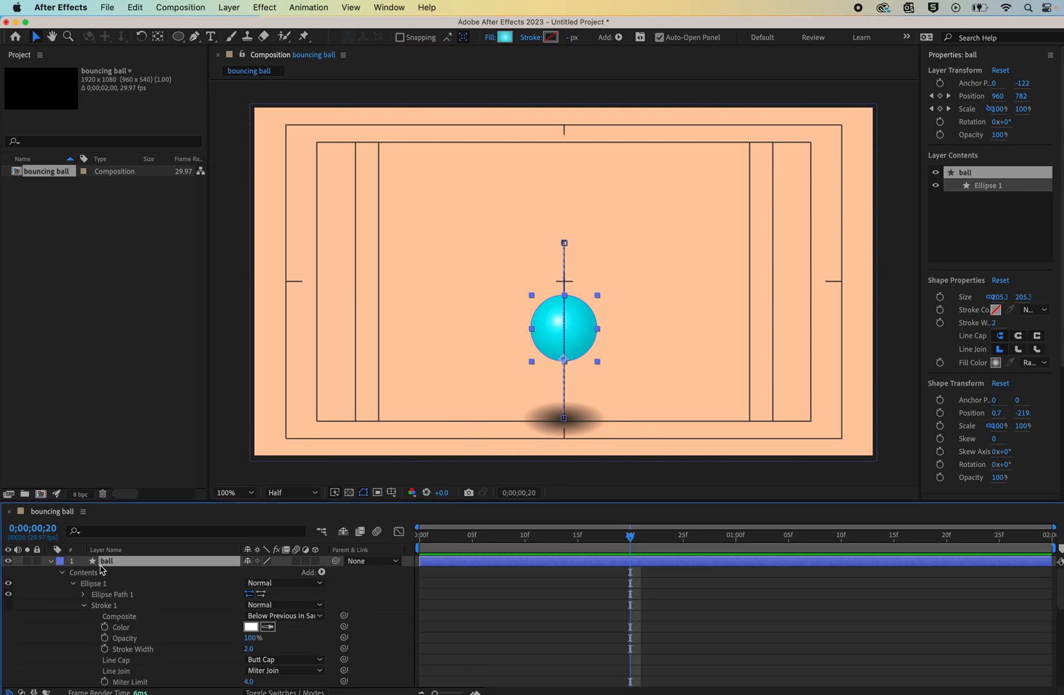
{"action": "left_click", "coordinate": [63, 572]}
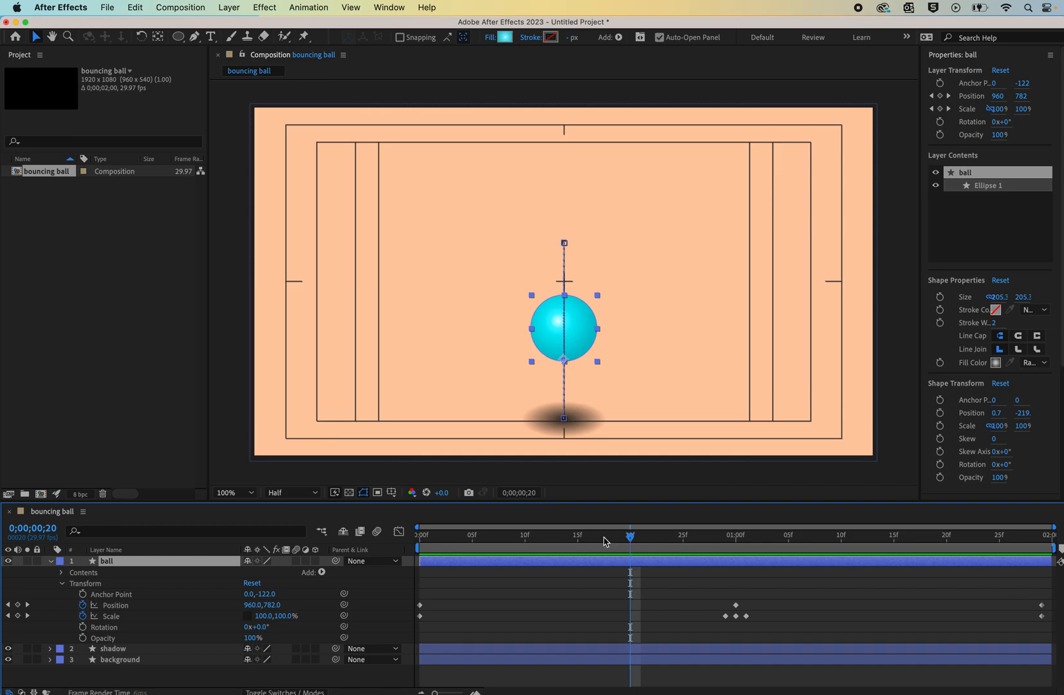
{"action": "left_click_drag", "start_coordinate": [630, 542], "coordinate": [405, 548]}
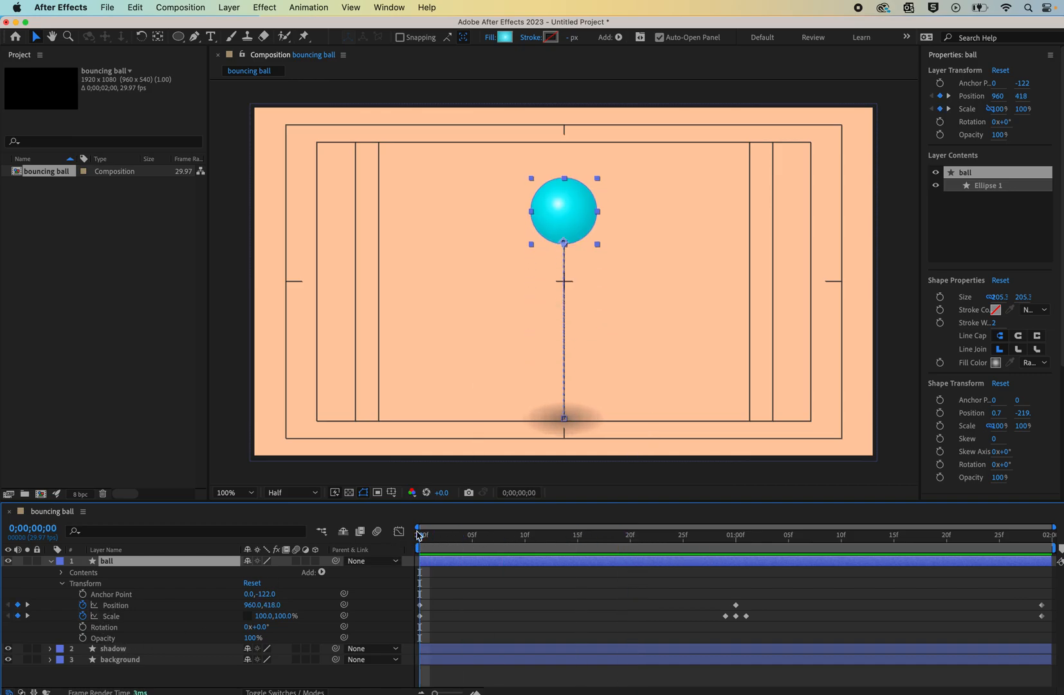
{"action": "key", "text": "comma"}
{"action": "key", "text": "comma"}
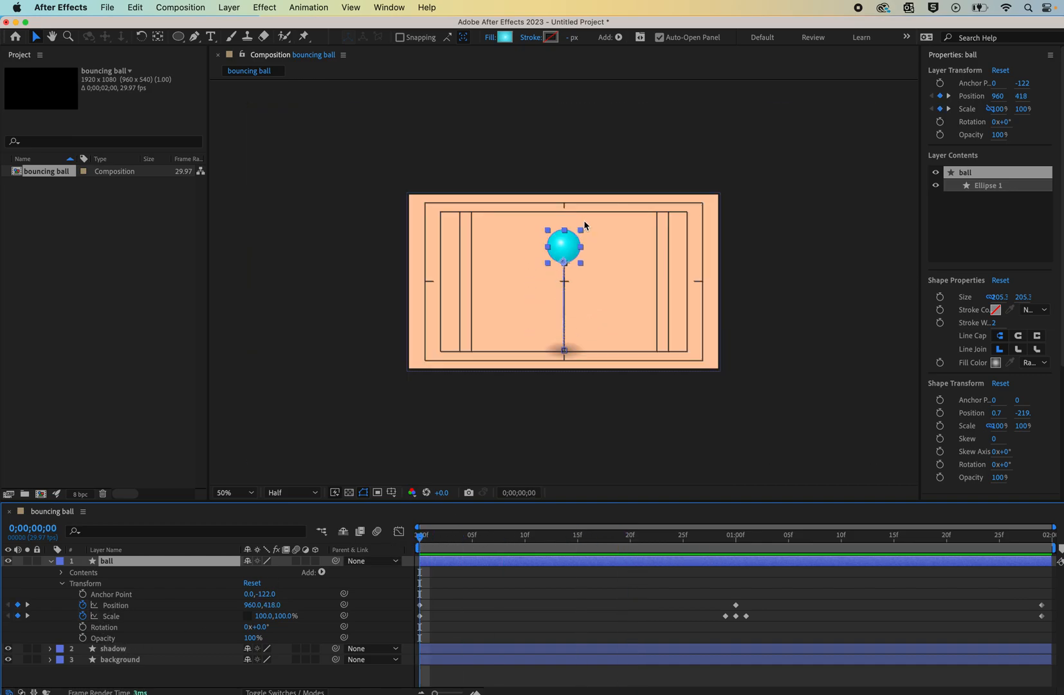
{"action": "left_click", "coordinate": [565, 251]}
{"action": "left_click_drag", "start_coordinate": [566, 251], "coordinate": [372, 242]}
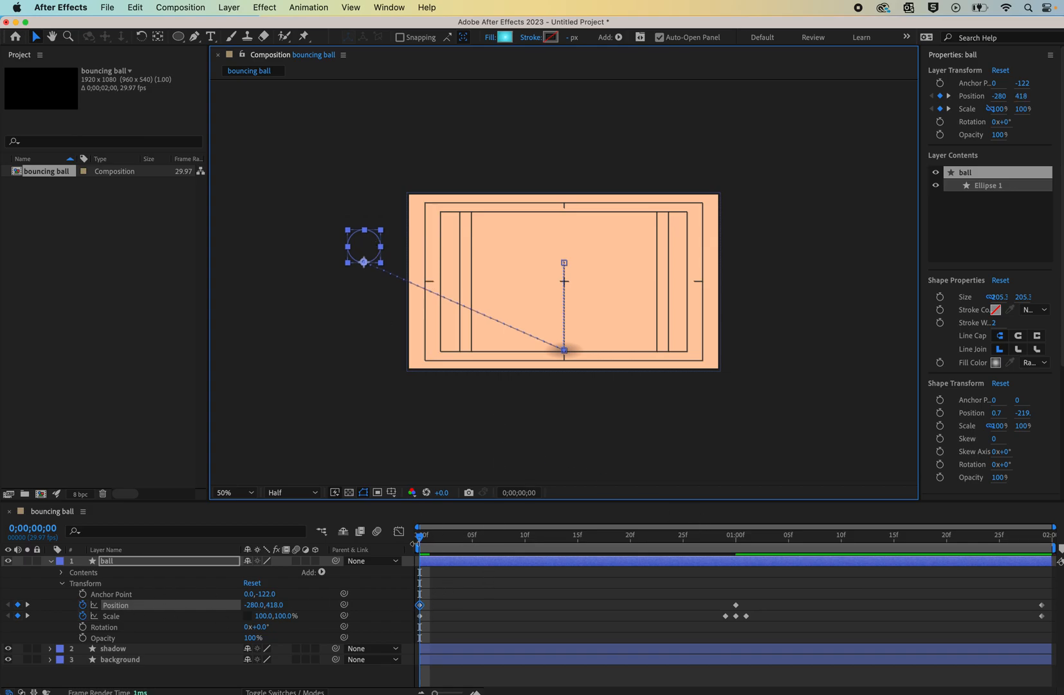
- At the last frame, move the ball off-screen to the right, to position 2100, 534, and preview the animation
{"action": "left_click", "coordinate": [421, 543]}
{"action": "key", "text": "space"}
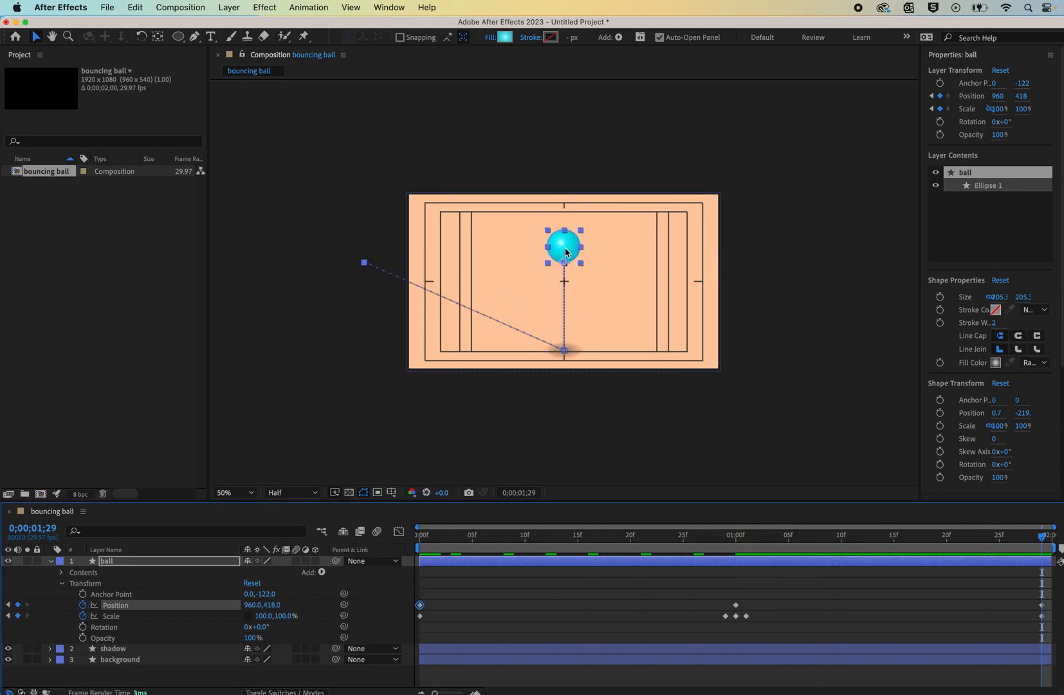
{"action": "left_click_drag", "start_coordinate": [566, 245], "coordinate": [635, 236]}
{"action": "left_click_drag", "start_coordinate": [710, 234], "coordinate": [749, 243]}
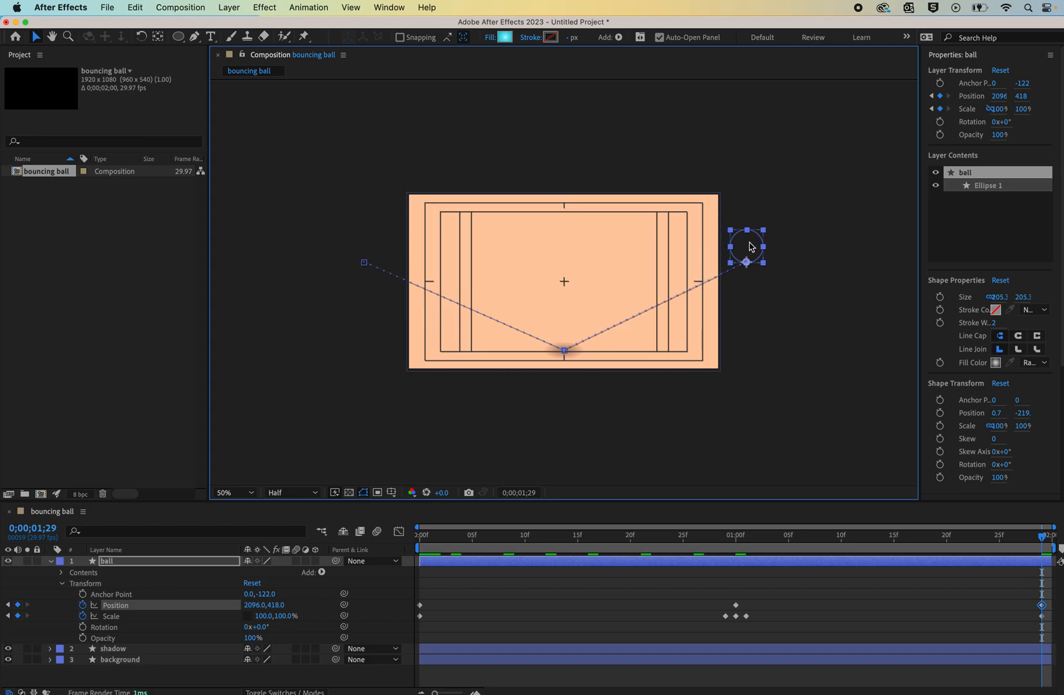
{"action": "left_click_drag", "start_coordinate": [751, 246], "coordinate": [752, 264]}
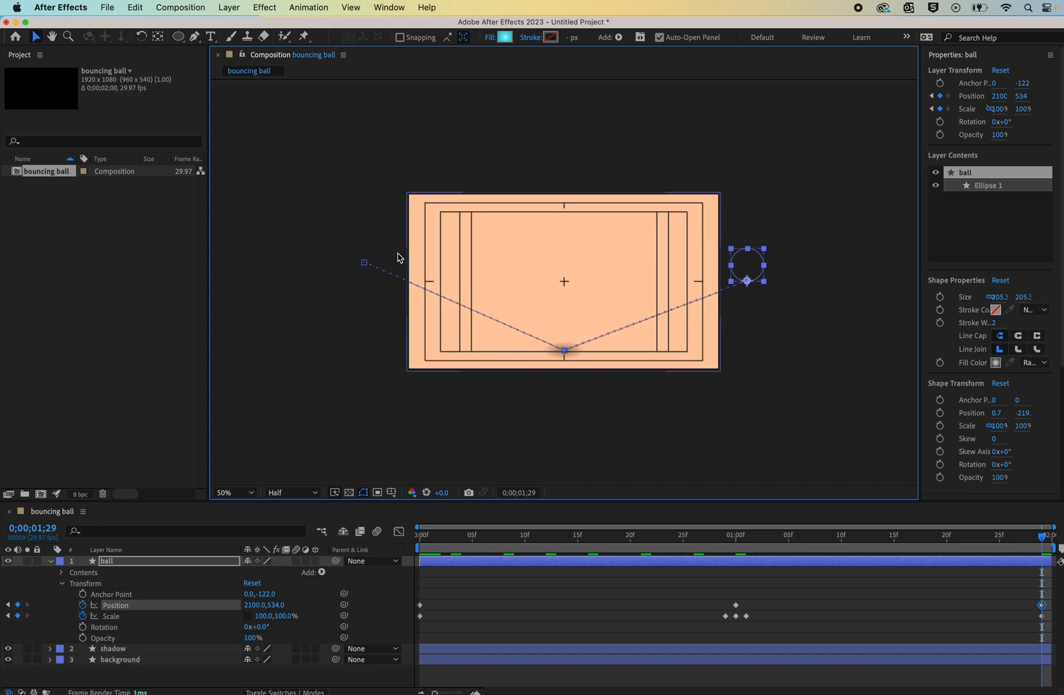
{"action": "key", "text": "space"}
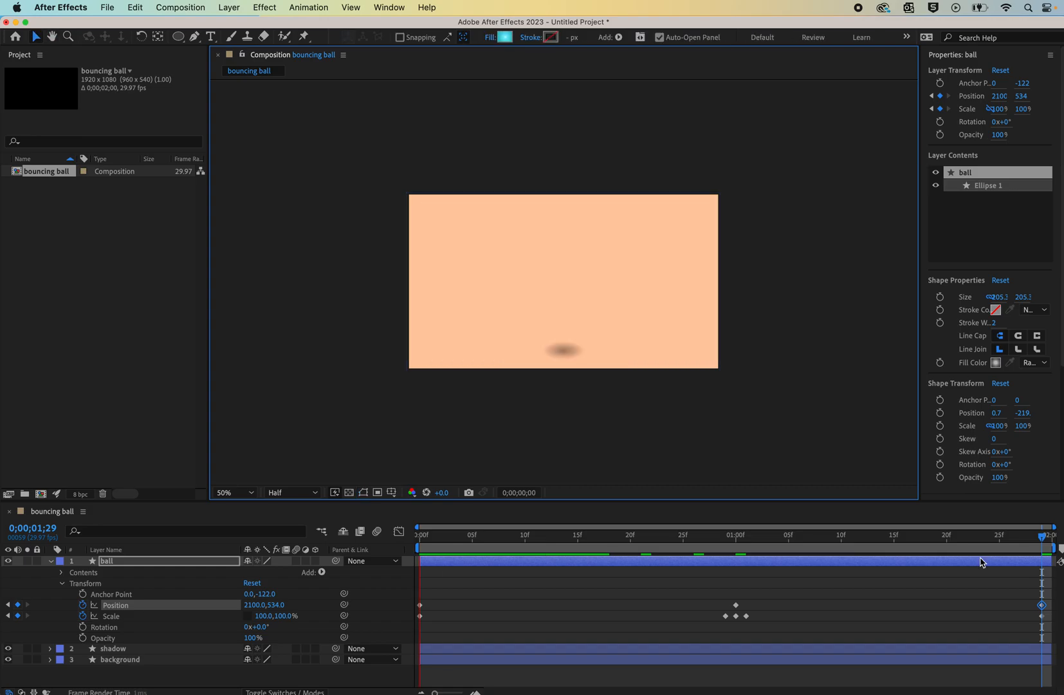
- Use the Convert Vertex Tool on the ball's motion path so its start and end points curve into bouncing arcs, then preview
{"action": "key", "text": "space"}
{"action": "left_click", "coordinate": [740, 547]}
{"action": "key", "text": "Home"}
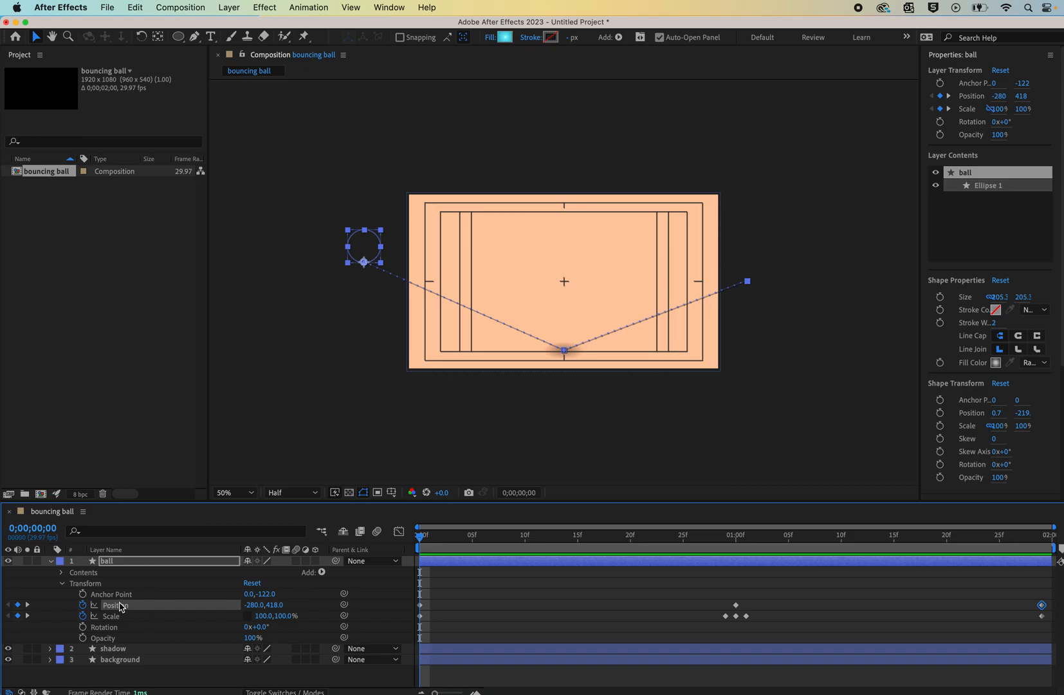
{"action": "left_click", "coordinate": [128, 563]}
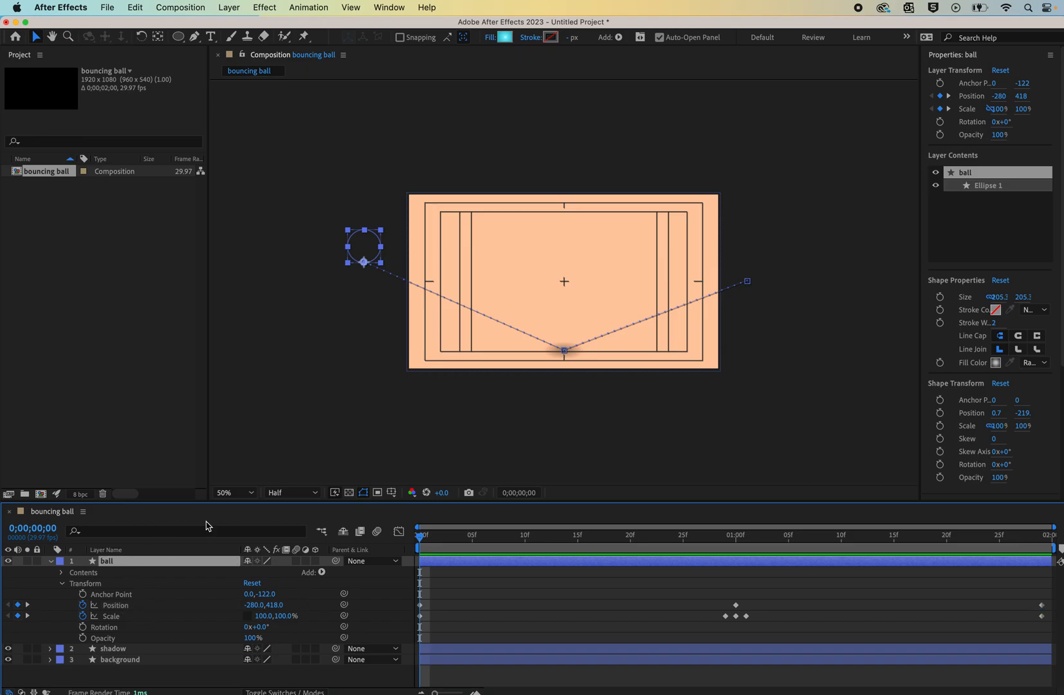
{"action": "left_click", "coordinate": [385, 278]}
{"action": "left_click", "coordinate": [364, 260]}
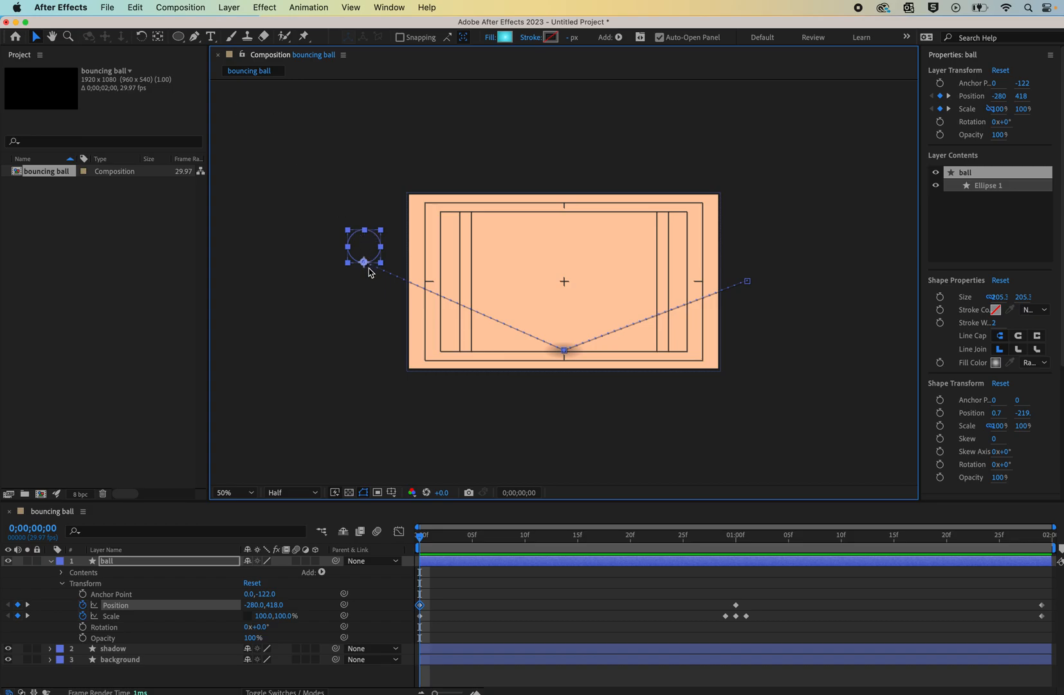
{"action": "left_click", "coordinate": [196, 37]}
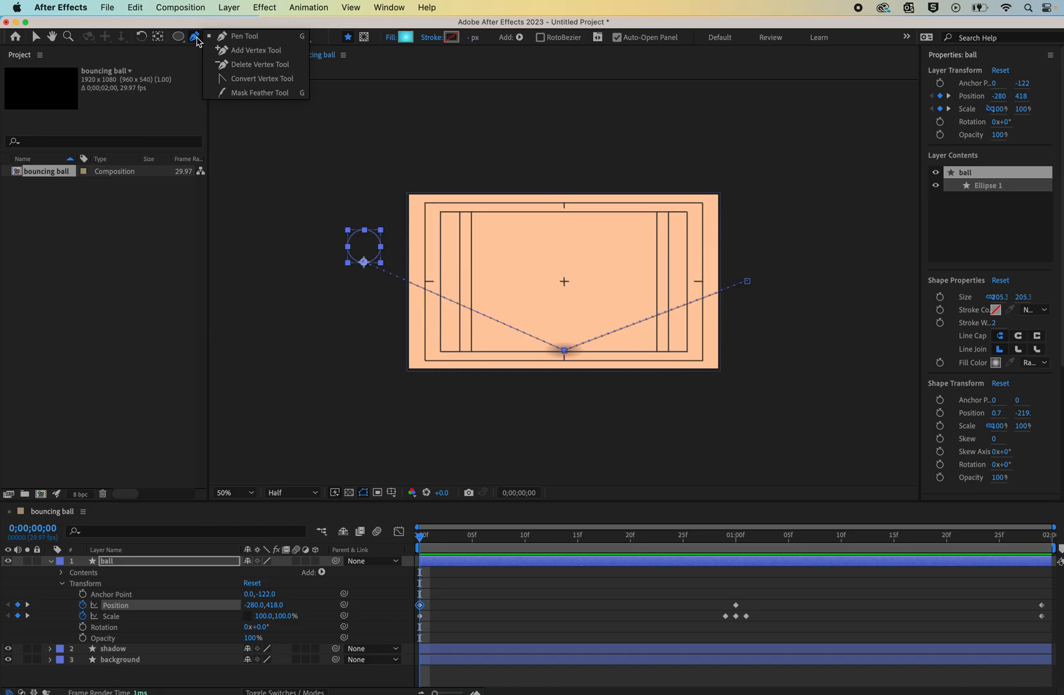
{"action": "left_click", "coordinate": [252, 80]}
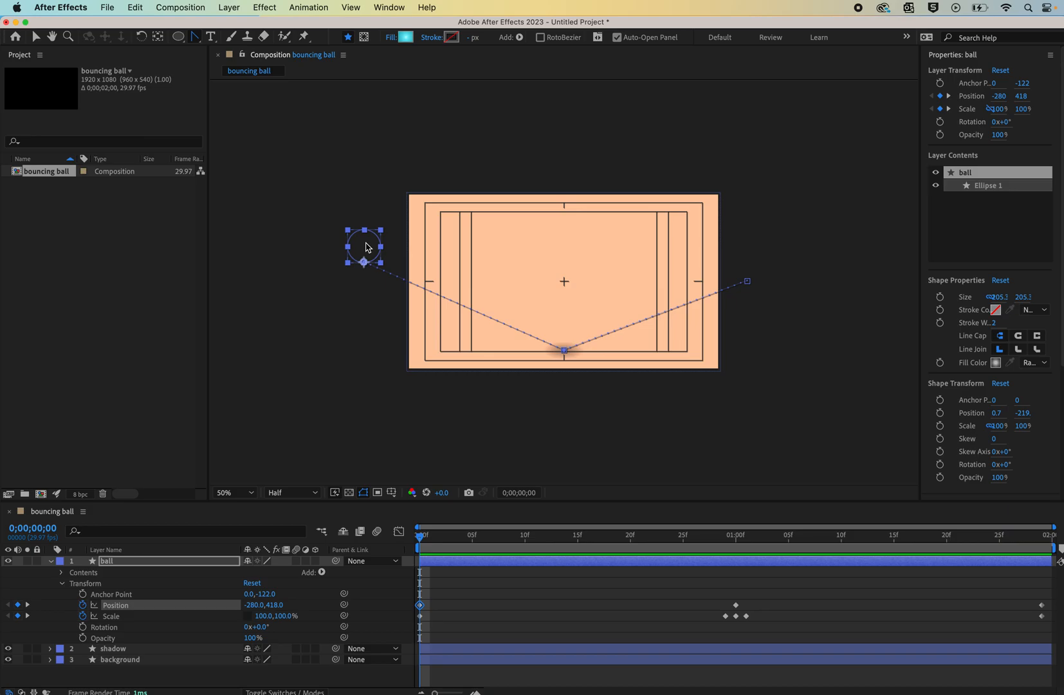
{"action": "left_click", "coordinate": [365, 264]}
{"action": "left_click_drag", "start_coordinate": [365, 264], "coordinate": [513, 257]}
{"action": "left_click_drag", "start_coordinate": [748, 281], "coordinate": [601, 286]}
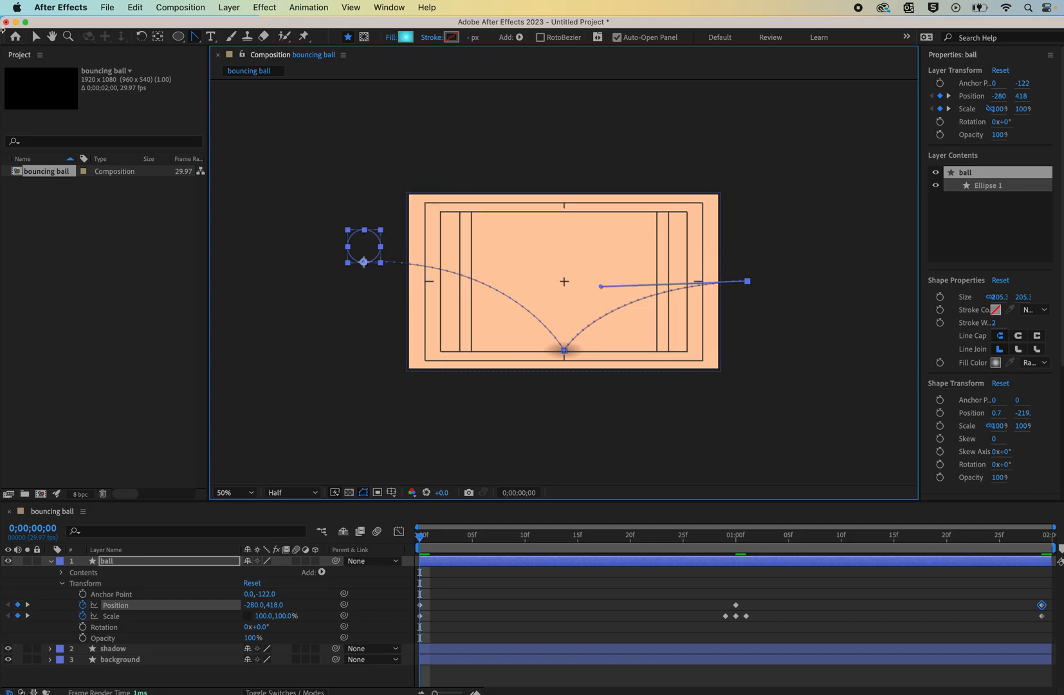
{"action": "left_click", "coordinate": [36, 37]}
{"action": "left_click", "coordinate": [232, 173]}
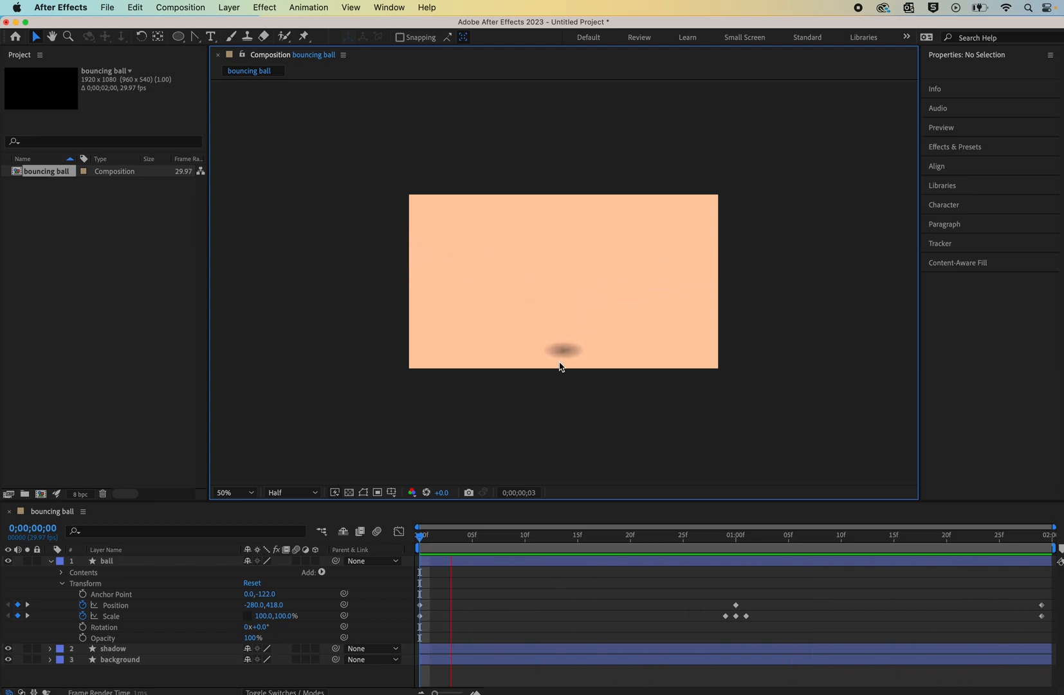
{"action": "key", "text": "space"}
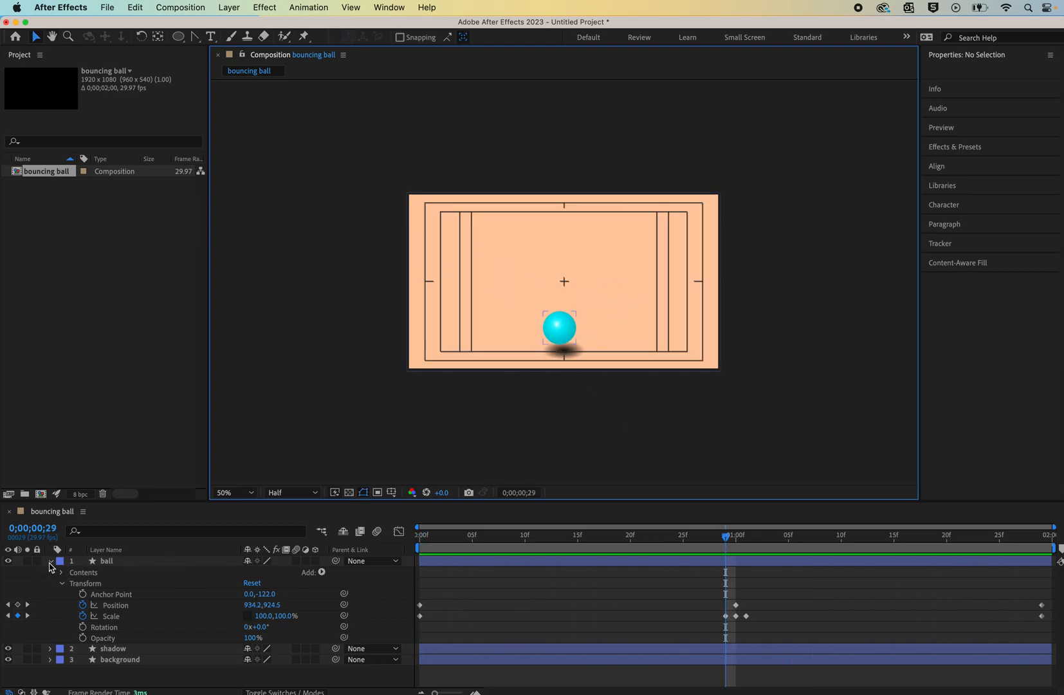
- Keyframe the shadow's Position at 1;00, then move the shadow off-screen left to -268, 540 at the first frame
{"action": "left_click", "coordinate": [51, 563]}
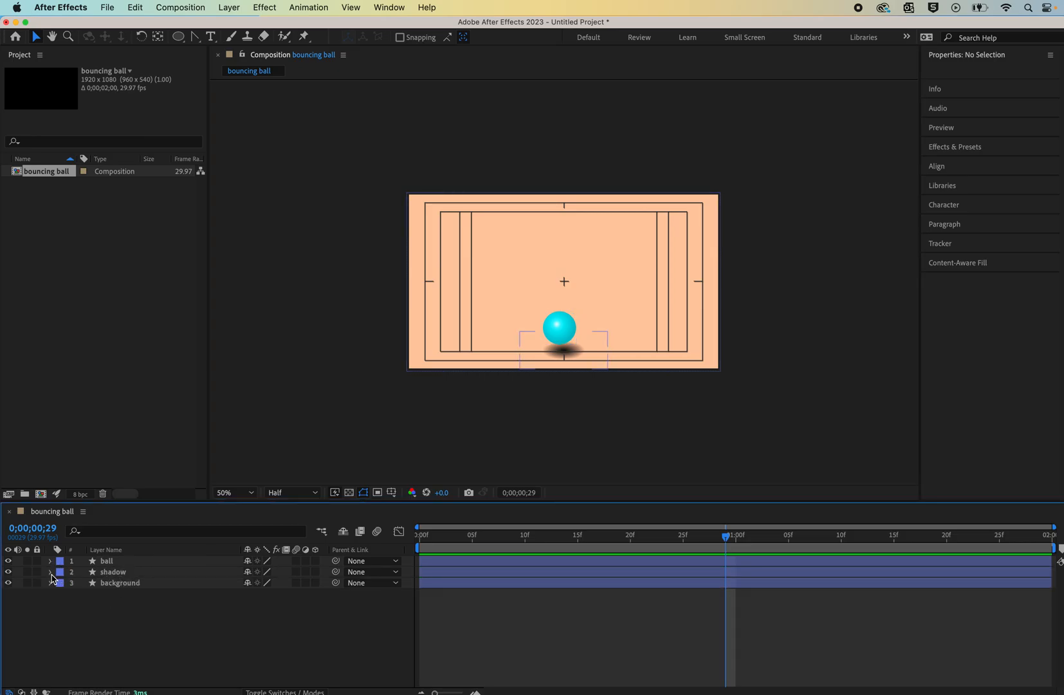
{"action": "left_click", "coordinate": [51, 573]}
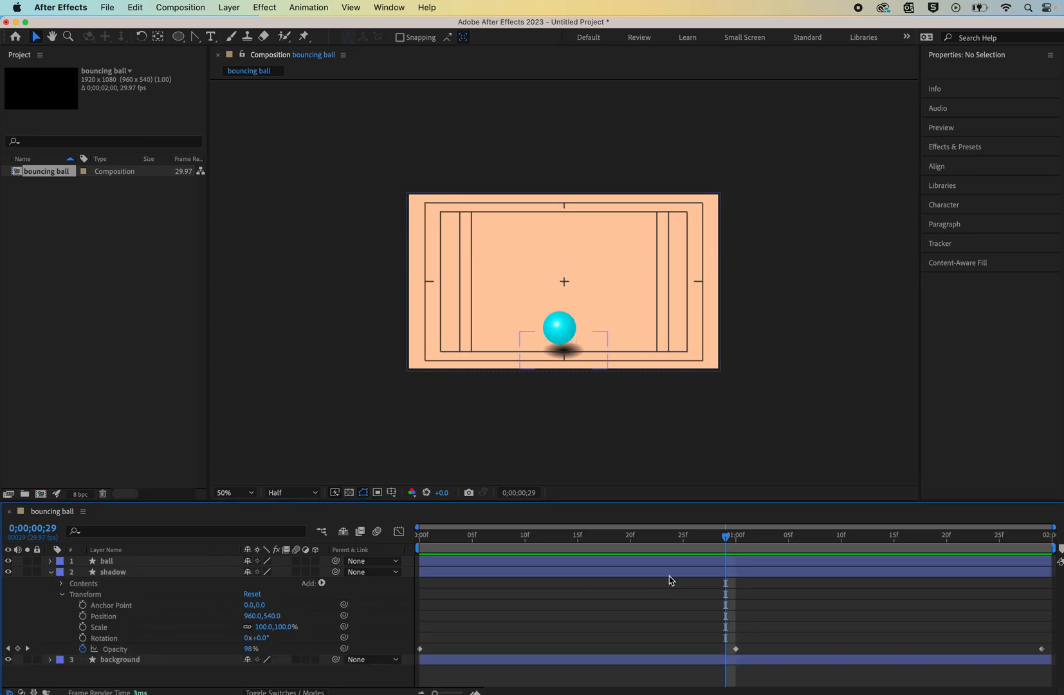
{"action": "left_click", "coordinate": [736, 535]}
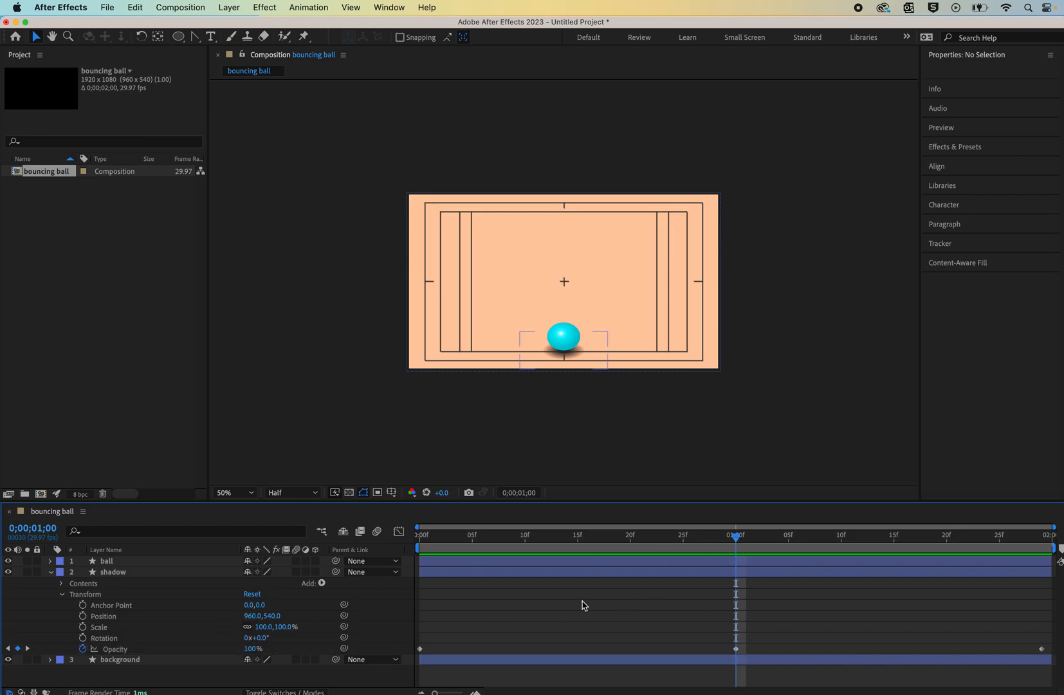
{"action": "left_click", "coordinate": [82, 616]}
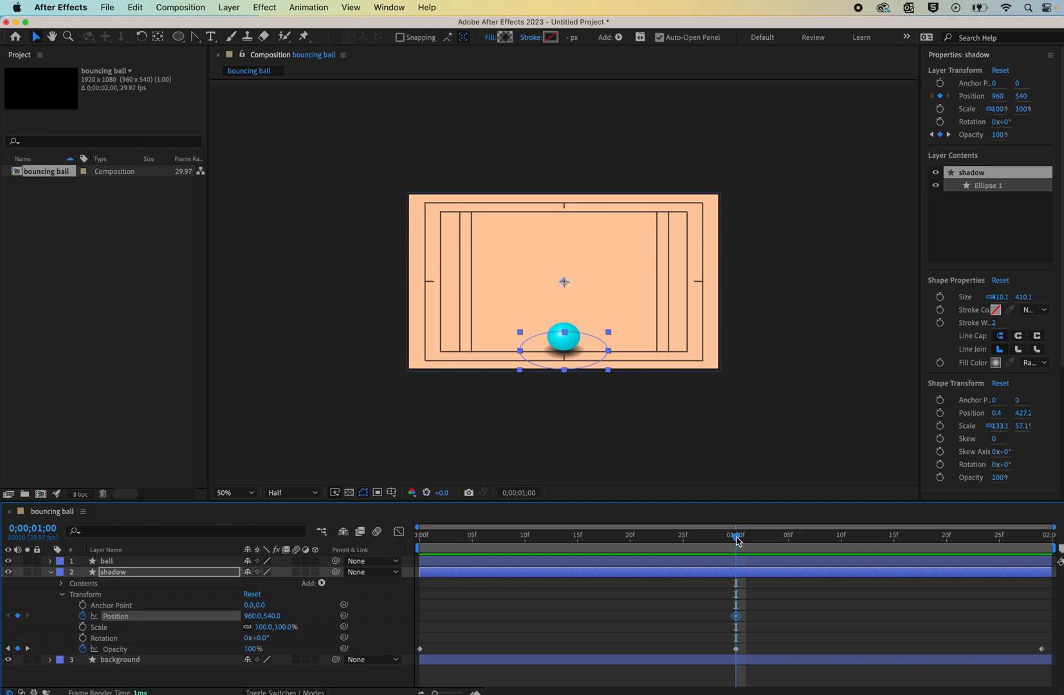
{"action": "left_click_drag", "start_coordinate": [687, 541], "coordinate": [406, 565]}
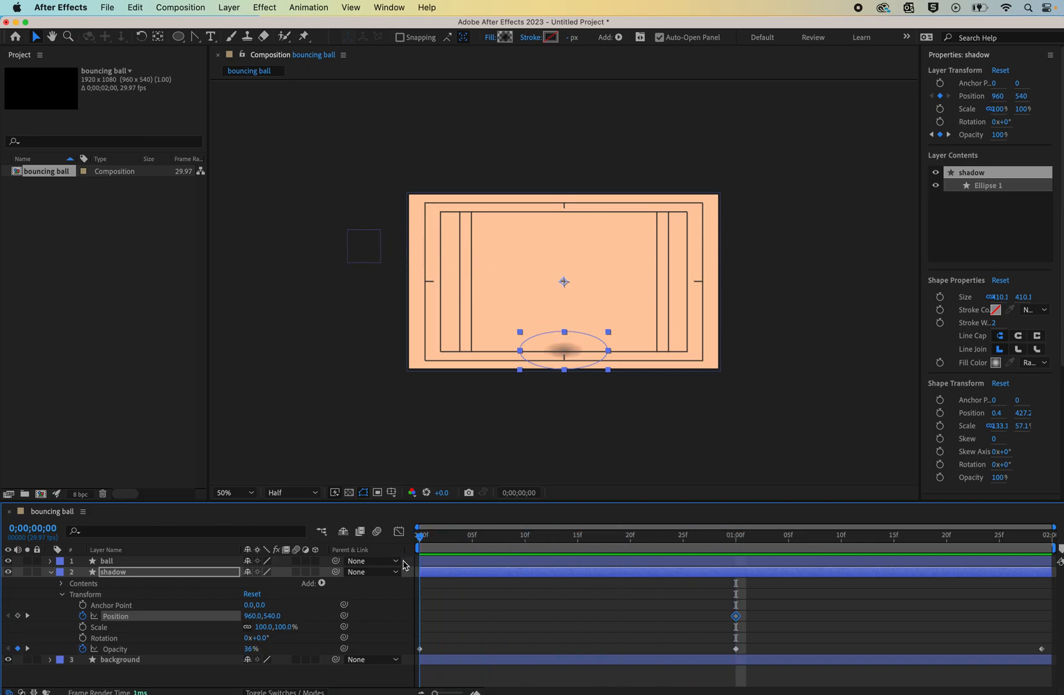
{"action": "left_click_drag", "start_coordinate": [566, 349], "coordinate": [371, 359]}
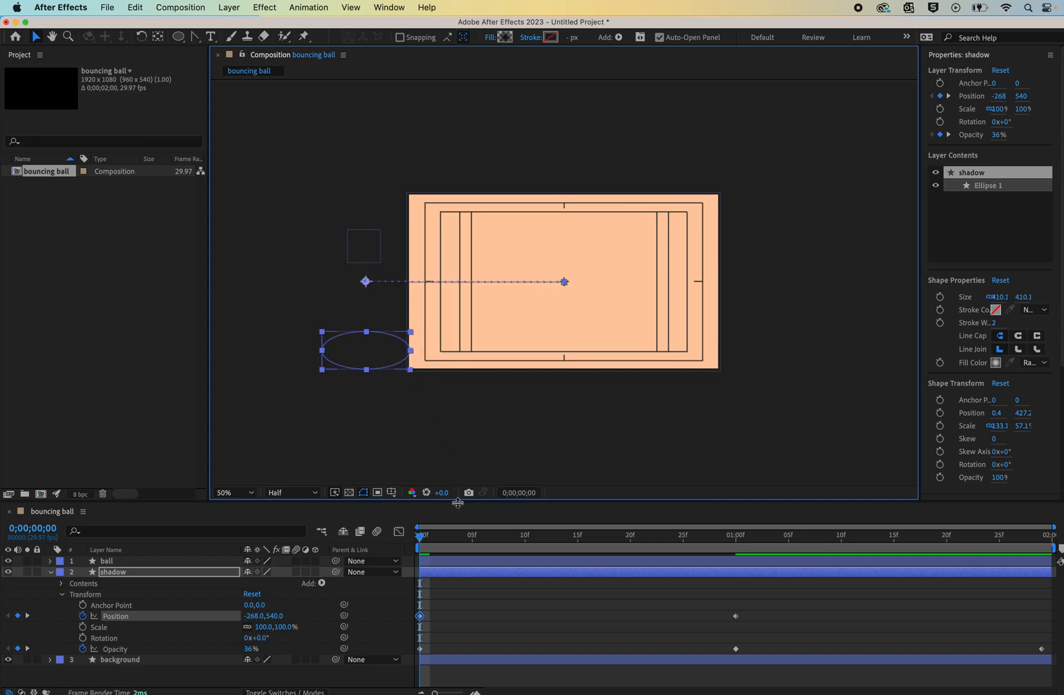
- At frame 0;24, nudge the shadow right to 794.4, 540 so it sits under the ball
{"action": "left_click_drag", "start_coordinate": [422, 542], "coordinate": [674, 544]}
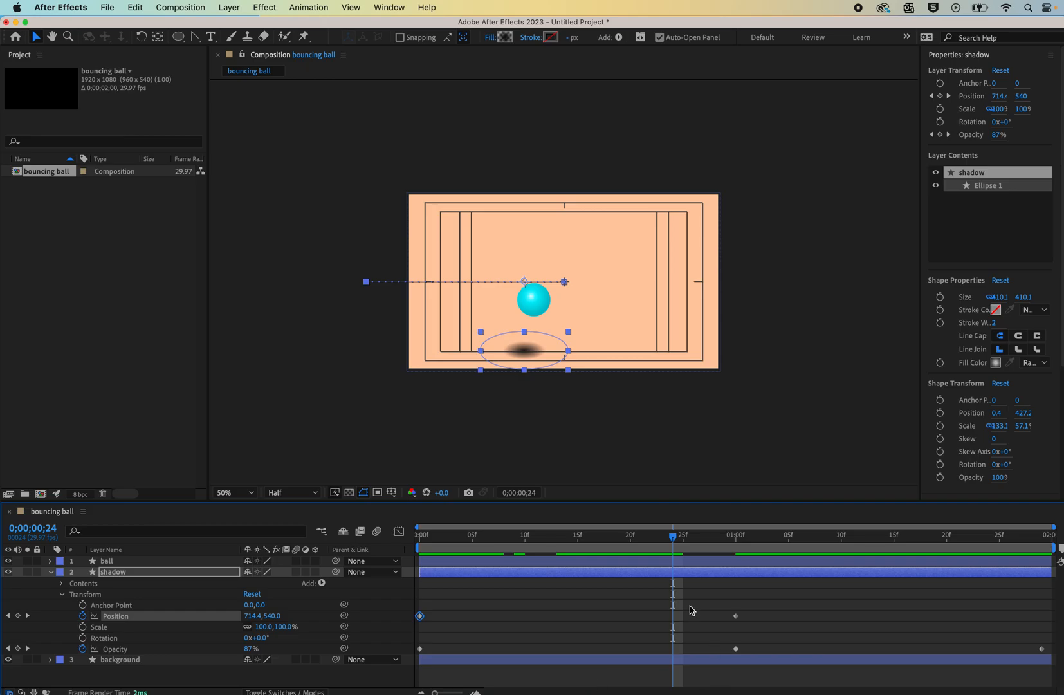
{"action": "key", "text": "shift+Right"}
{"action": "key", "text": "shift+Right"}
{"action": "key", "text": "shift+Right"}
{"action": "key", "text": "shift+Right"}
{"action": "key", "text": "shift+Right"}
{"action": "key", "text": "shift+Right"}
{"action": "key", "text": "shift+Right"}
{"action": "key", "text": "shift+Right"}
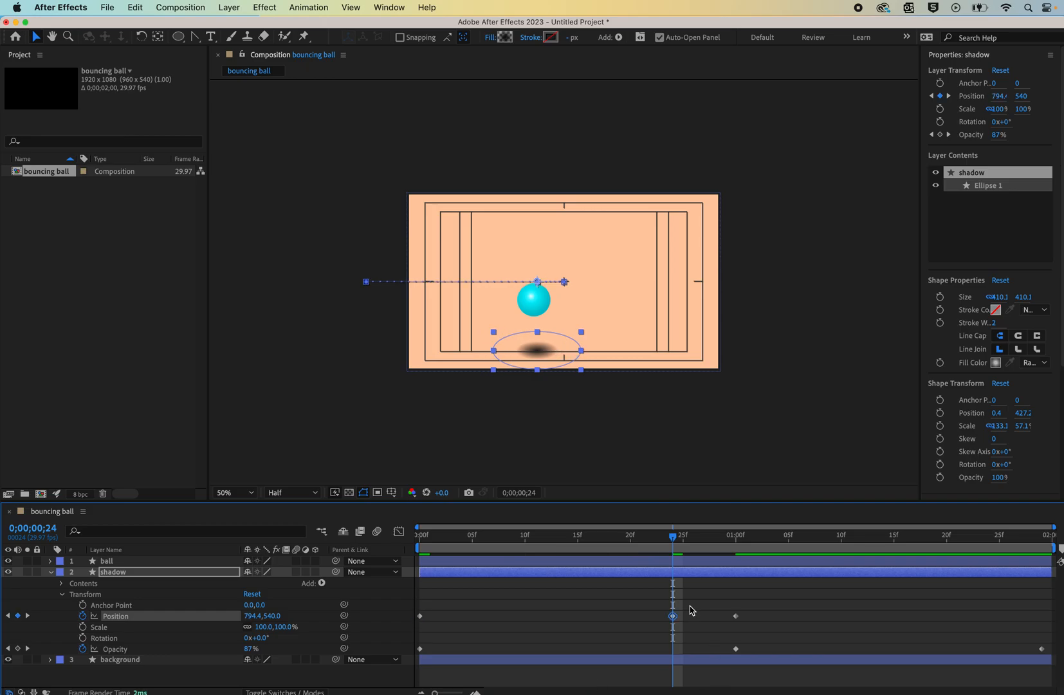
- At 1;06, nudge the shadow right to 1160, 540 so it stays under the ball
{"action": "left_click_drag", "start_coordinate": [671, 543], "coordinate": [808, 546]}
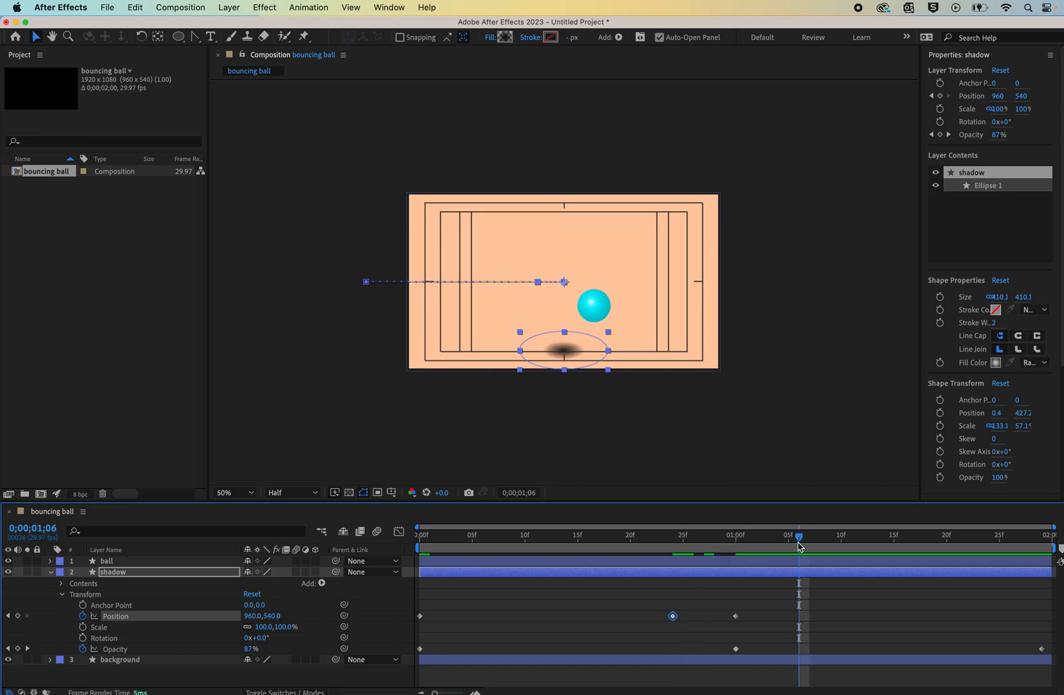
{"action": "key", "text": "shift+Right"}
{"action": "key", "text": "shift+Right"}
{"action": "key", "text": "shift+Right"}
{"action": "key", "text": "shift+Right"}
{"action": "key", "text": "shift+Right"}
{"action": "key", "text": "shift+Right"}
{"action": "key", "text": "shift+Right"}
{"action": "key", "text": "shift+Right"}
{"action": "key", "text": "shift+Right"}
{"action": "key", "text": "shift+Right"}
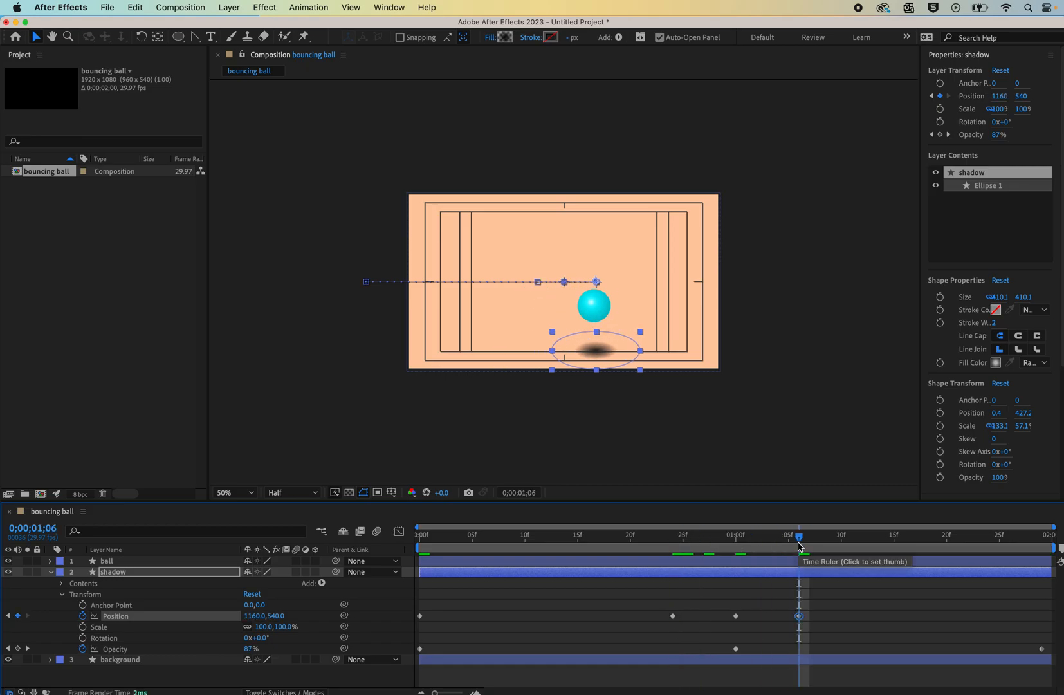
- At the last frame, move the shadow off-screen right to 2128, 540 and preview the animation
{"action": "key", "text": "End"}
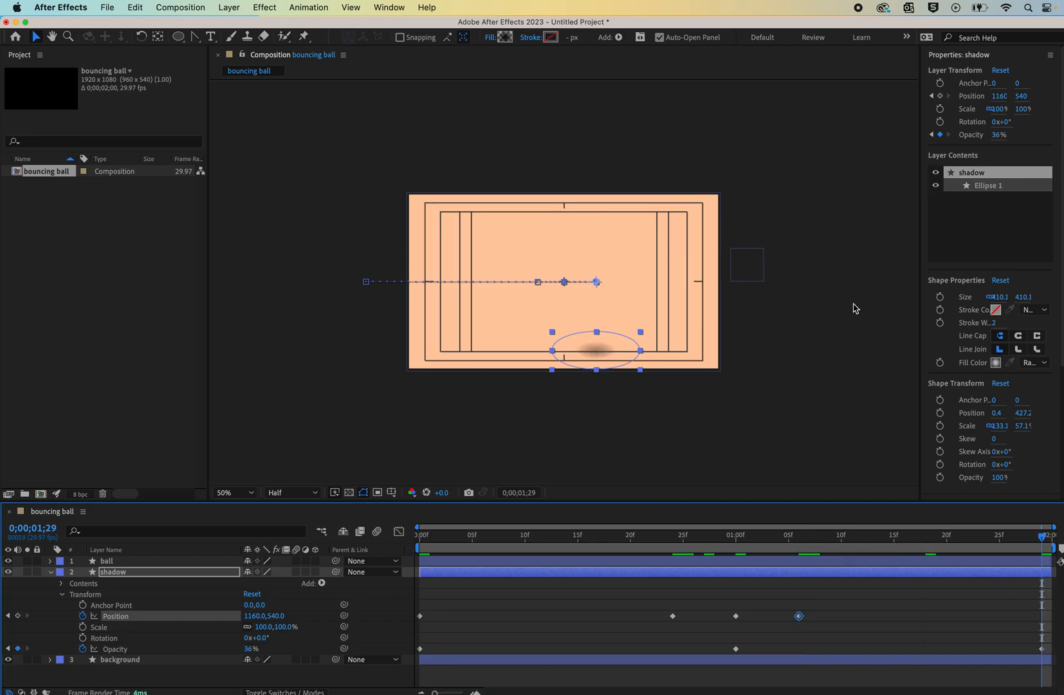
{"action": "left_click_drag", "start_coordinate": [588, 340], "coordinate": [746, 341]}
{"action": "left_click", "coordinate": [758, 437]}
{"action": "key", "text": "space"}
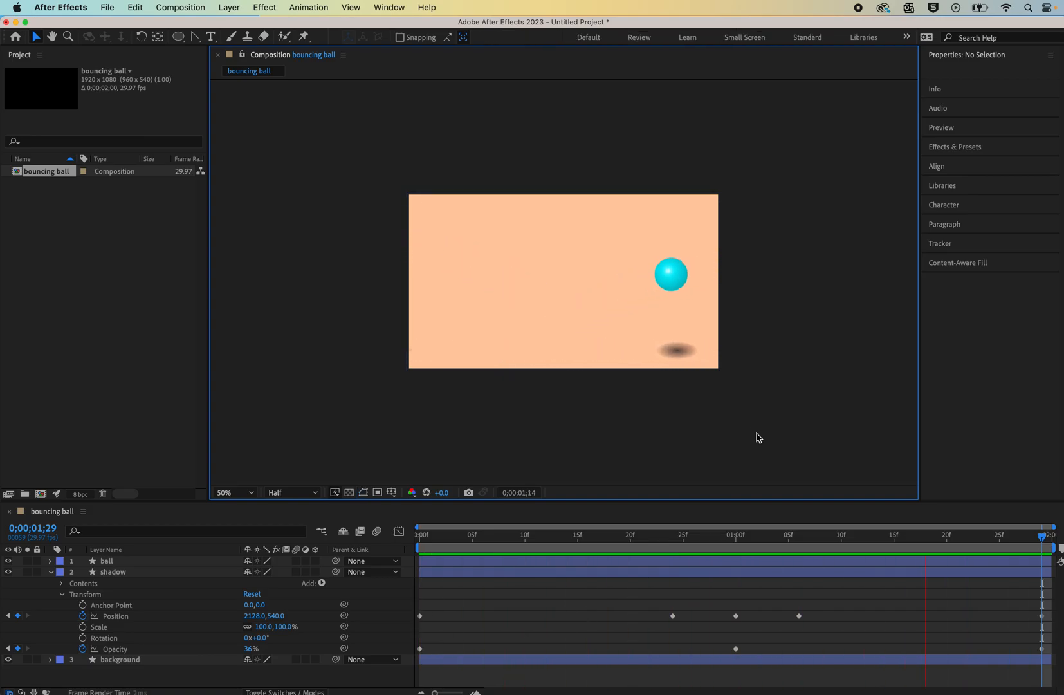
{"action": "key", "text": "space"}
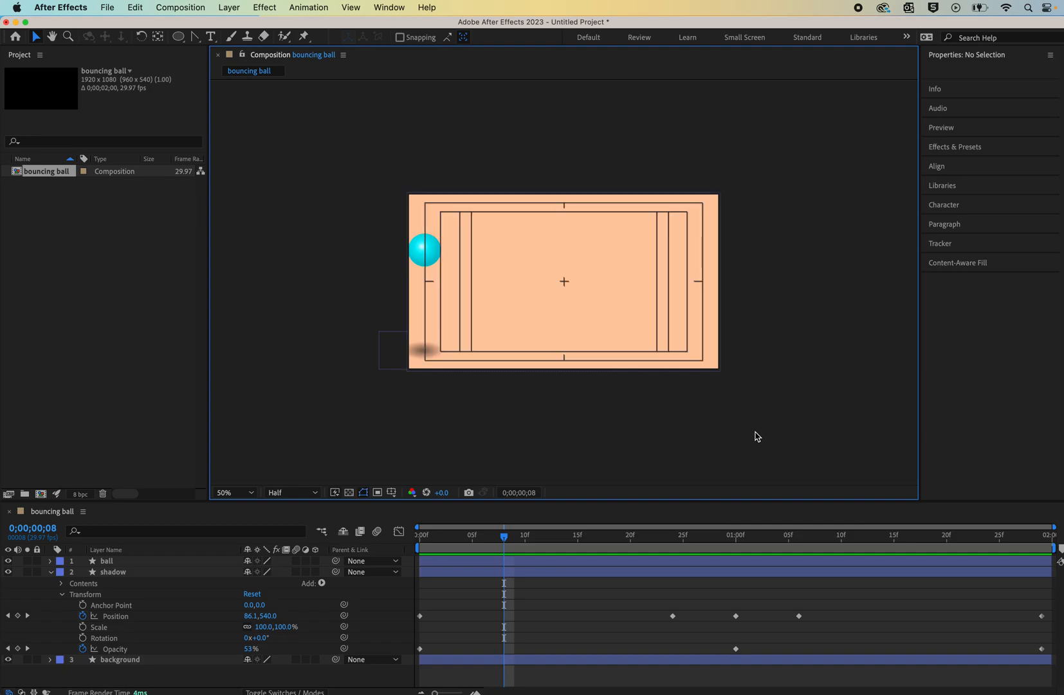
- Save the project to Downloads, named with the creator's first name followed by -0bouncing-ball
{"action": "left_click", "coordinate": [106, 9]}
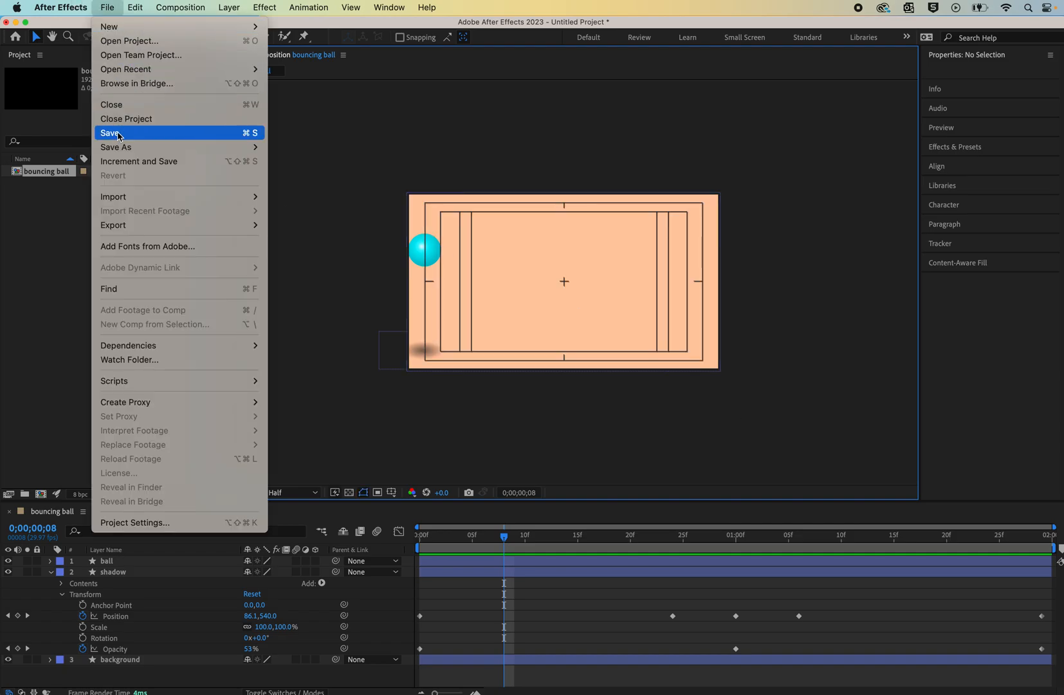
{"action": "left_click", "coordinate": [118, 134]}
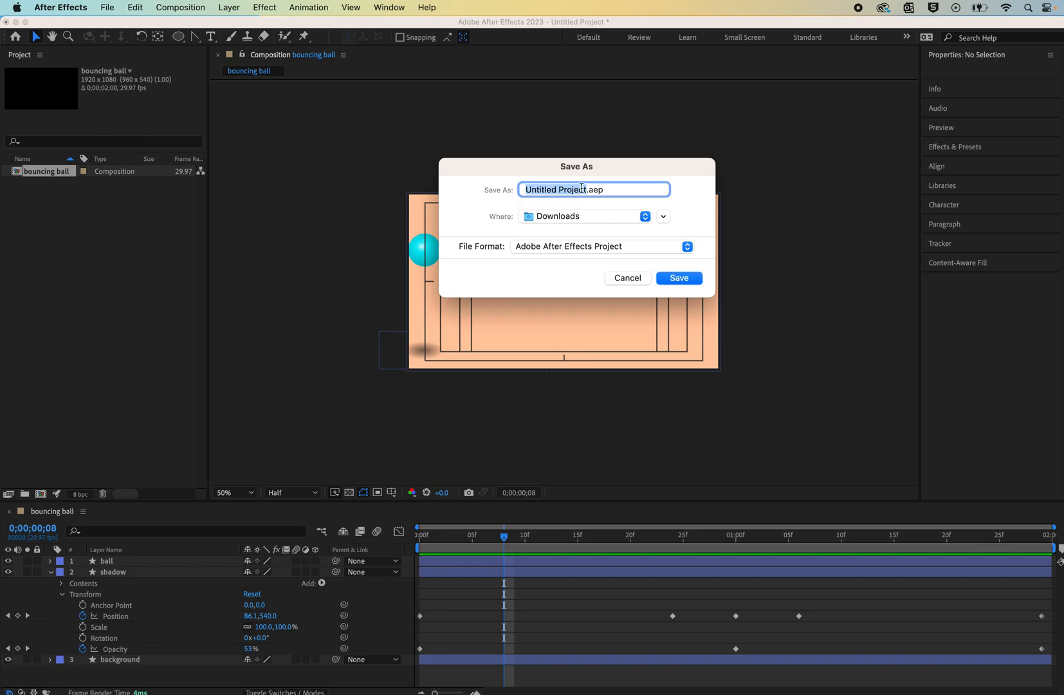
{"action": "type", "text": "brenda-0bouncing-ball"}
{"action": "key", "text": "Return"}
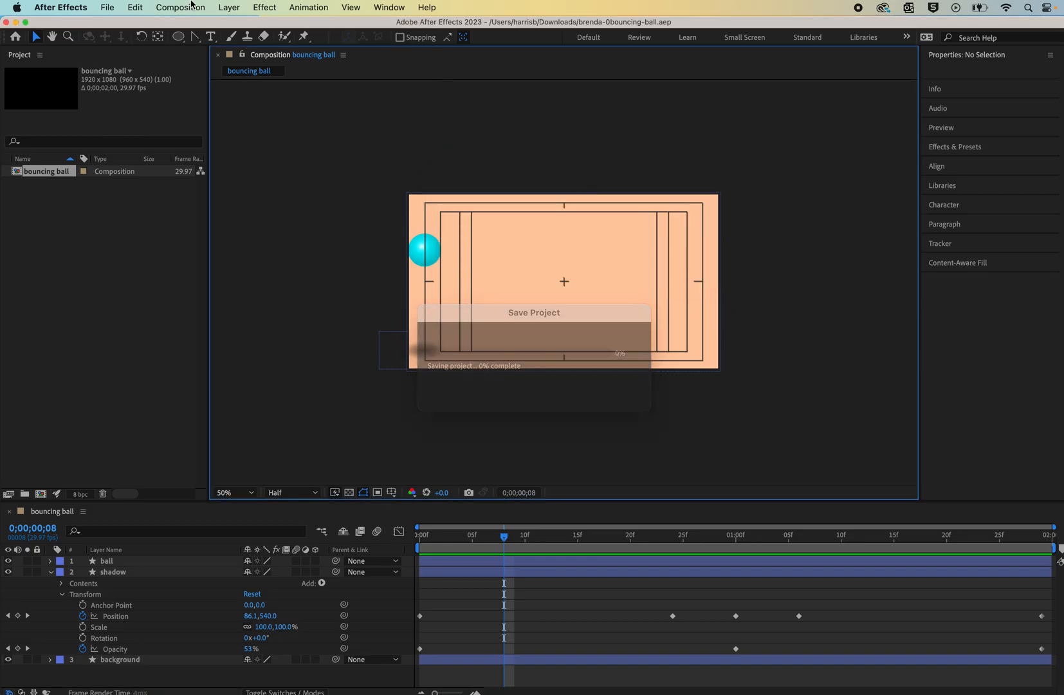
- Export the composition by adding it to the Adobe Media Encoder queue
{"action": "left_click", "coordinate": [116, 9]}
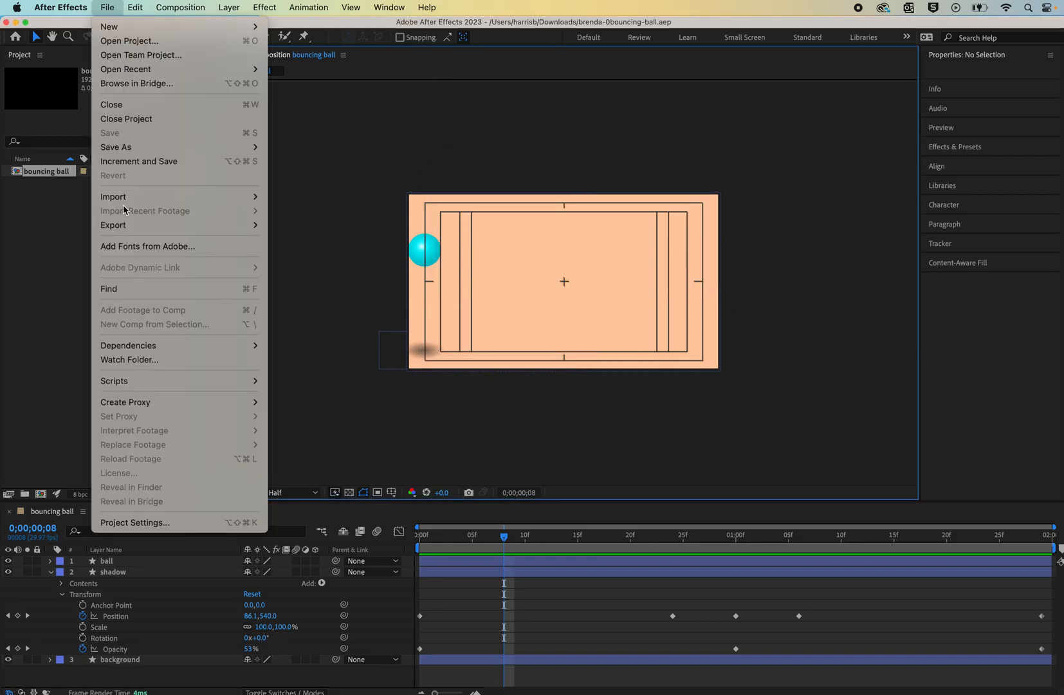
{"action": "mouse_move", "coordinate": [129, 225]}
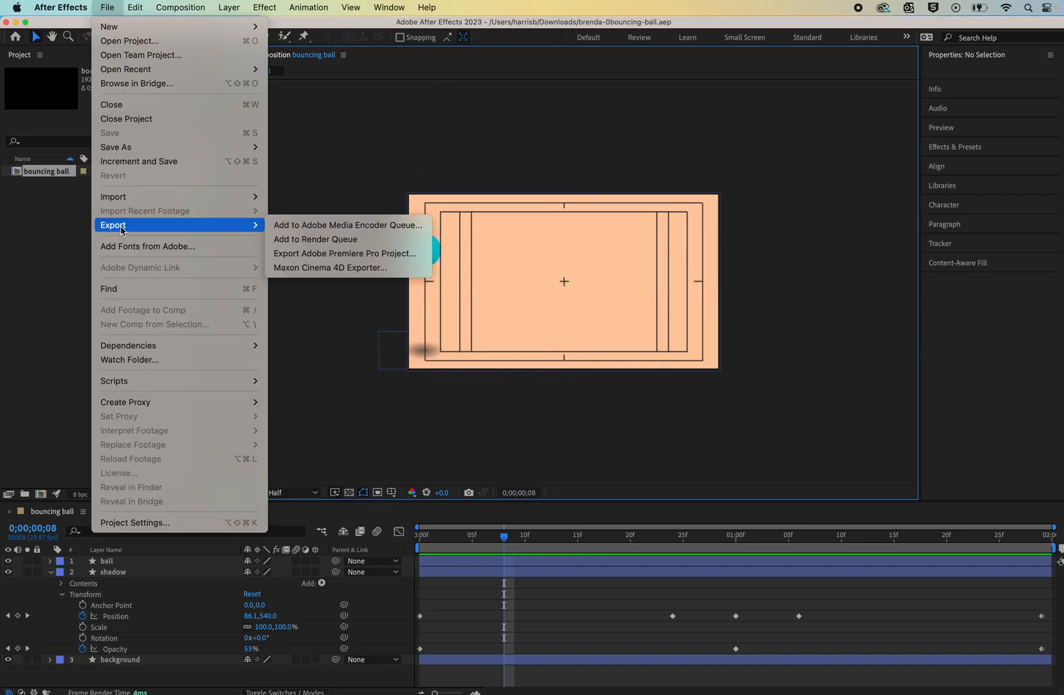
{"action": "left_click", "coordinate": [294, 227]}
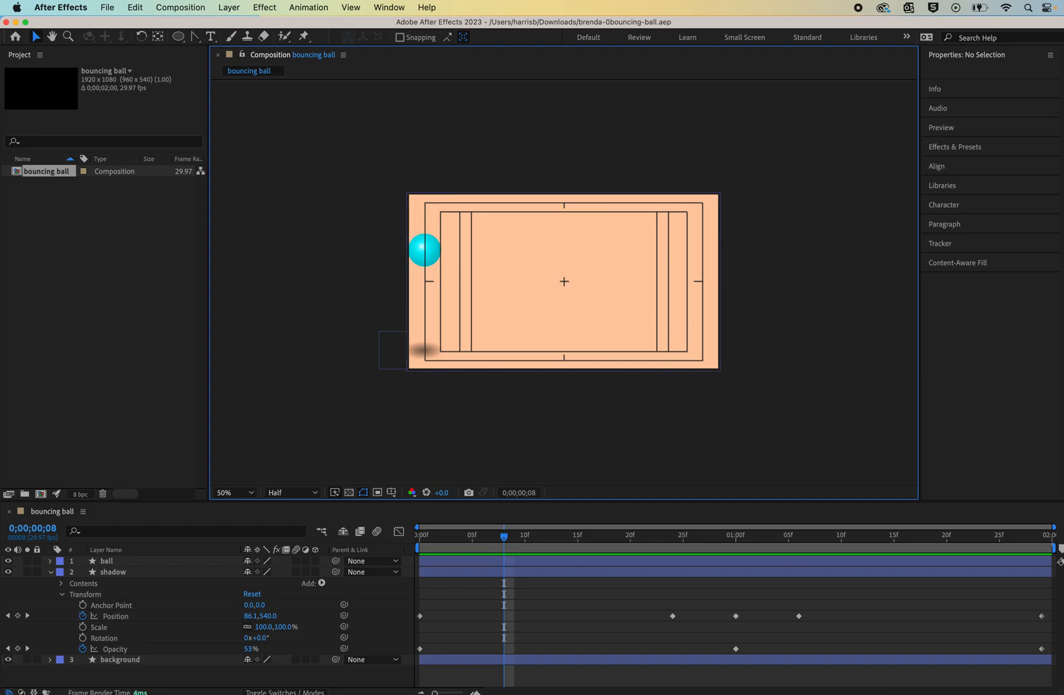
- Scrub through and play the animation to review it
{"action": "mouse_move", "coordinate": [837, 688]}
{"action": "mouse_move", "coordinate": [799, 616]}
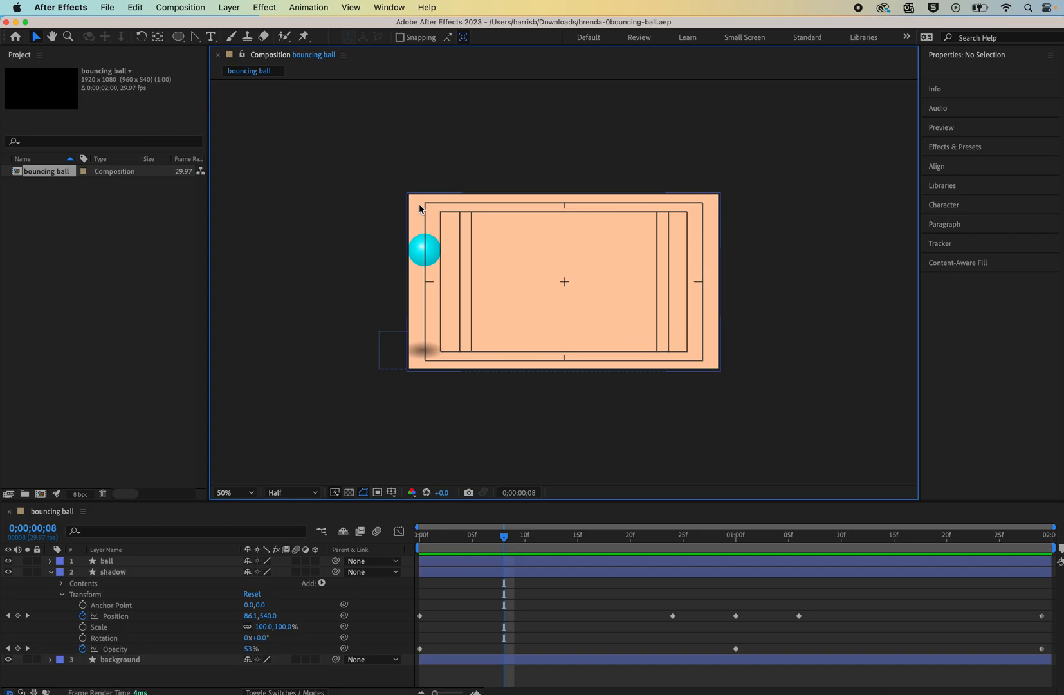
{"action": "left_click_drag", "start_coordinate": [504, 541], "coordinate": [938, 570]}
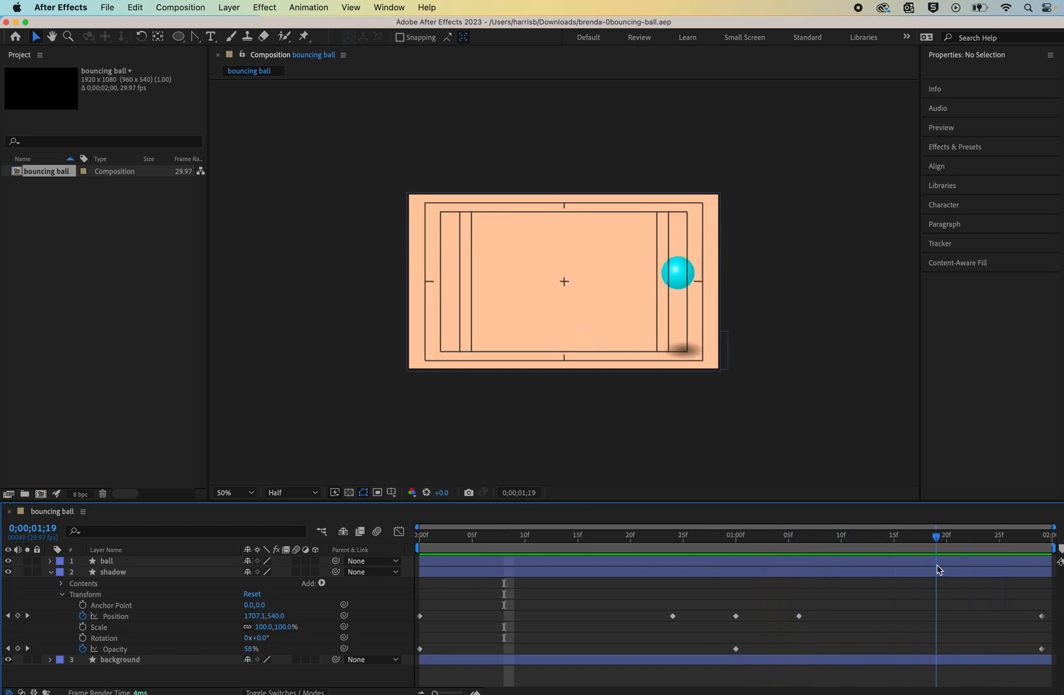
{"action": "key", "text": "space"}
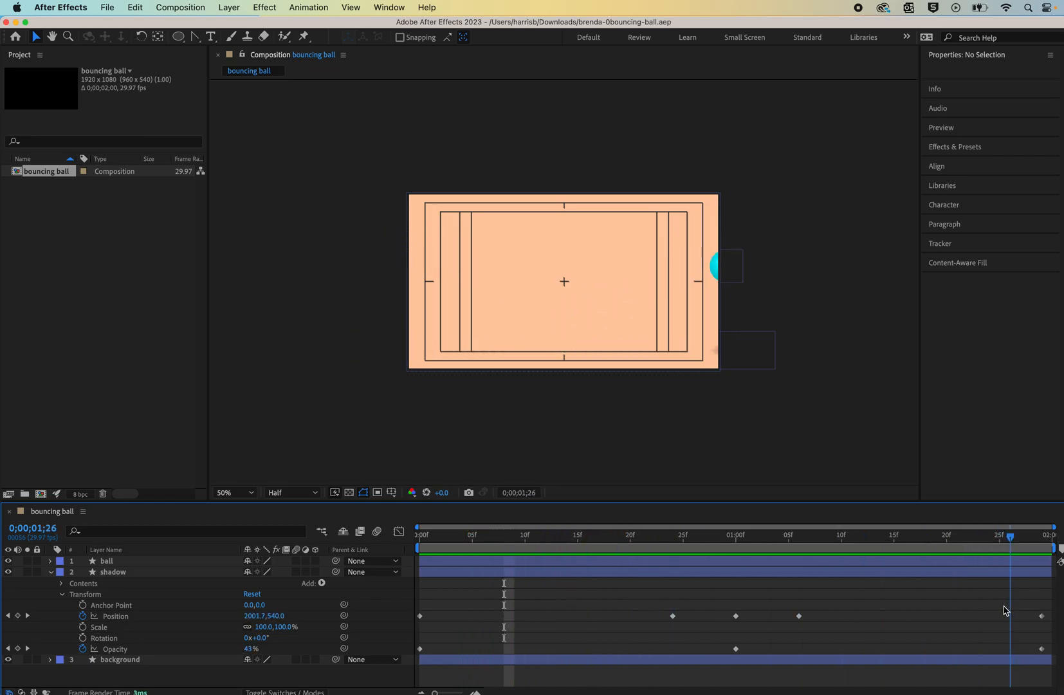
{"action": "key", "text": "space"}
{"action": "mouse_move", "coordinate": [925, 692]}
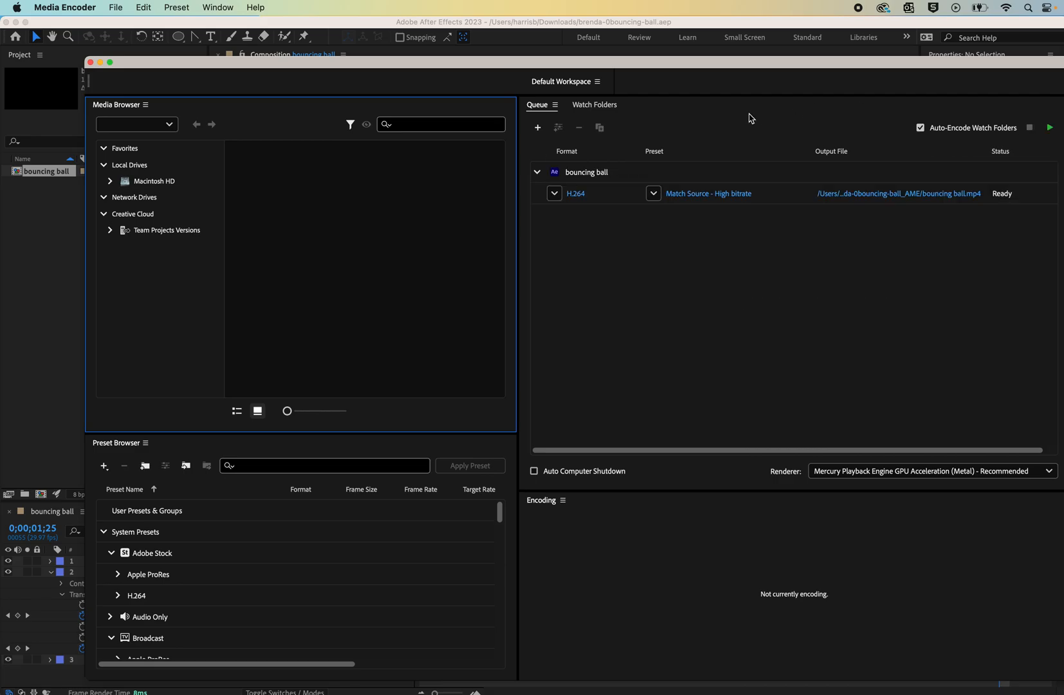
- In Media Encoder, set the output file to the Desktop as bouncing ball and start encoding the queue
{"action": "left_click", "coordinate": [554, 193]}
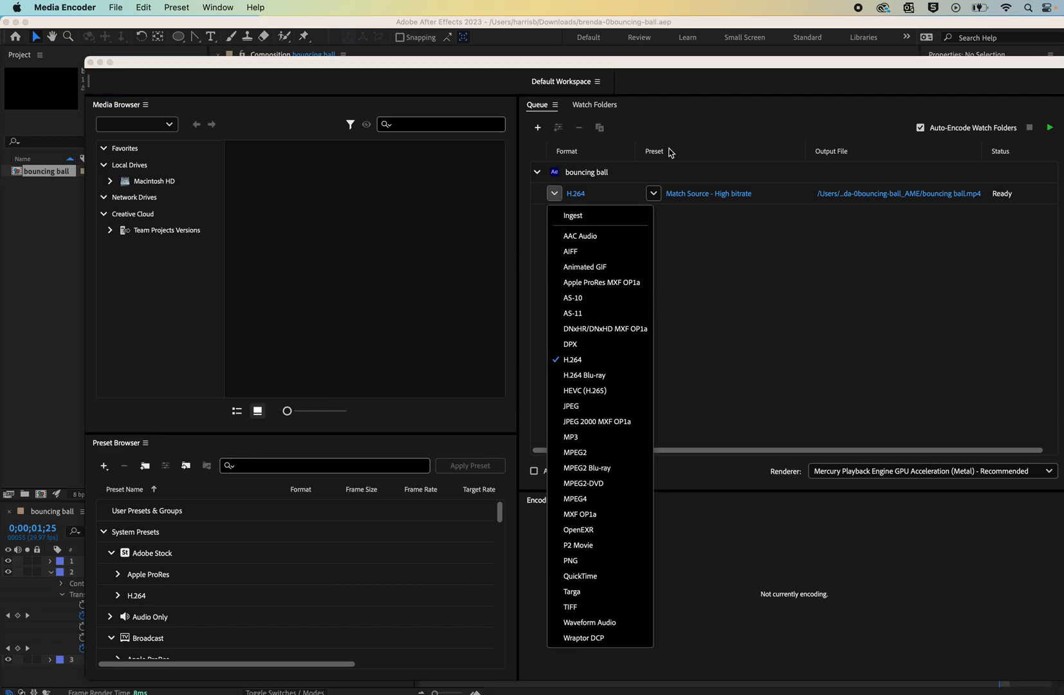
{"action": "left_click", "coordinate": [719, 128]}
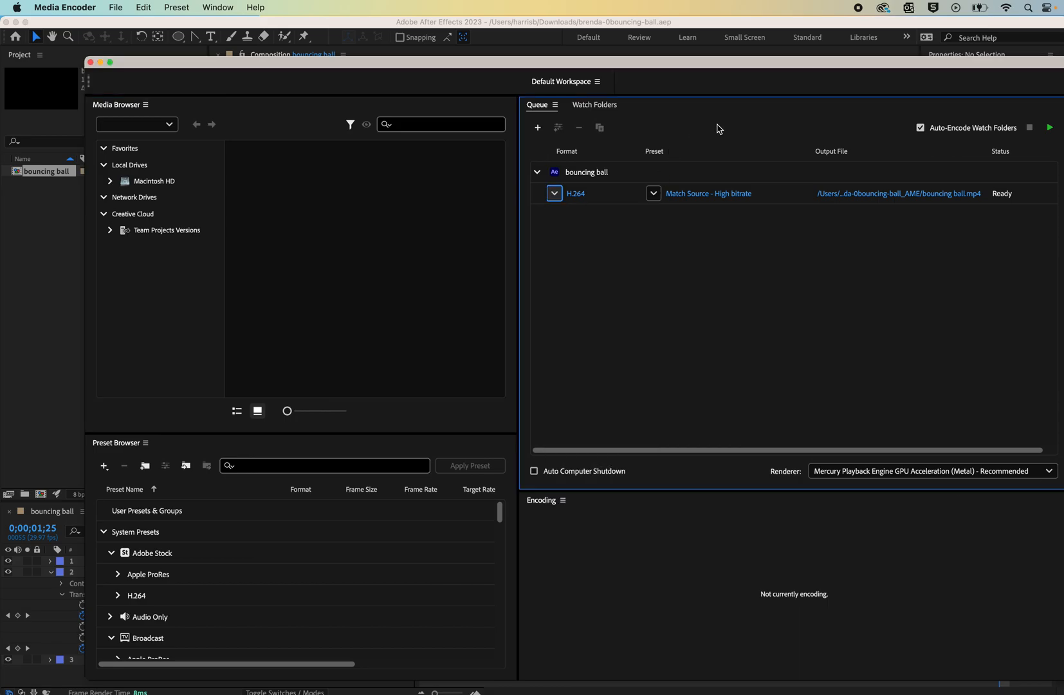
{"action": "left_click", "coordinate": [876, 193]}
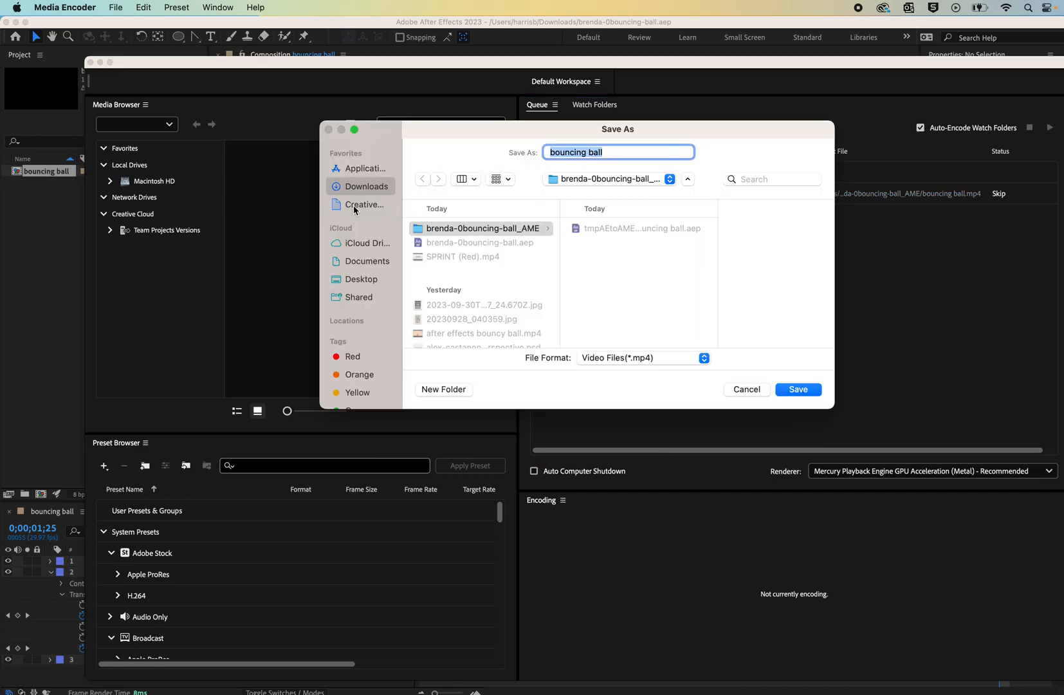
{"action": "left_click", "coordinate": [360, 280]}
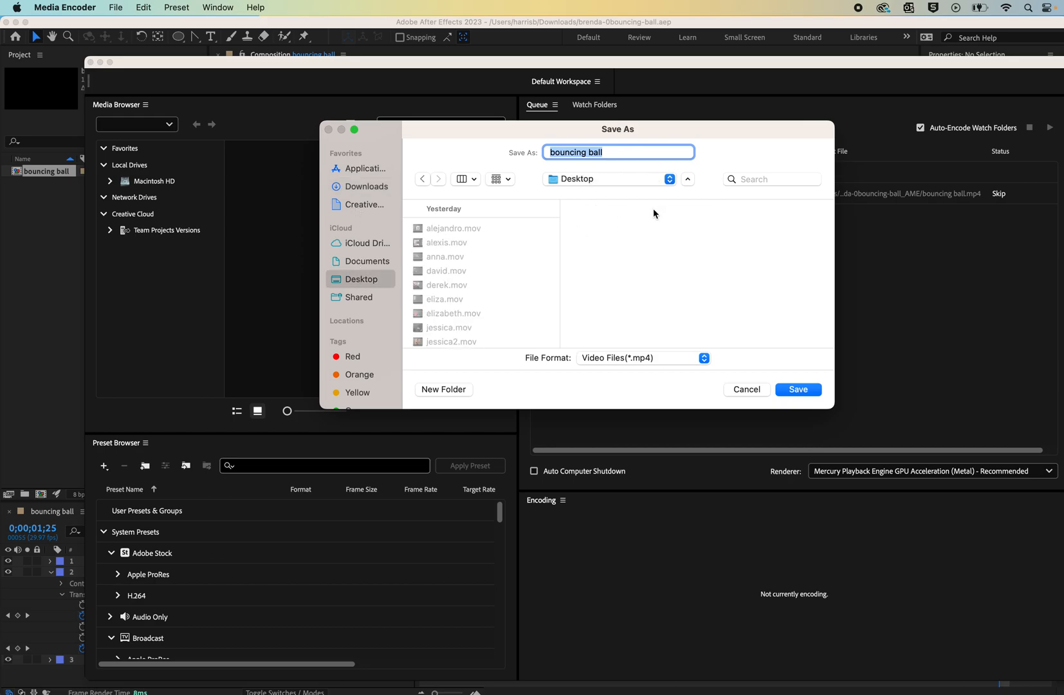
{"action": "left_click", "coordinate": [798, 389]}
{"action": "left_click", "coordinate": [1050, 130]}
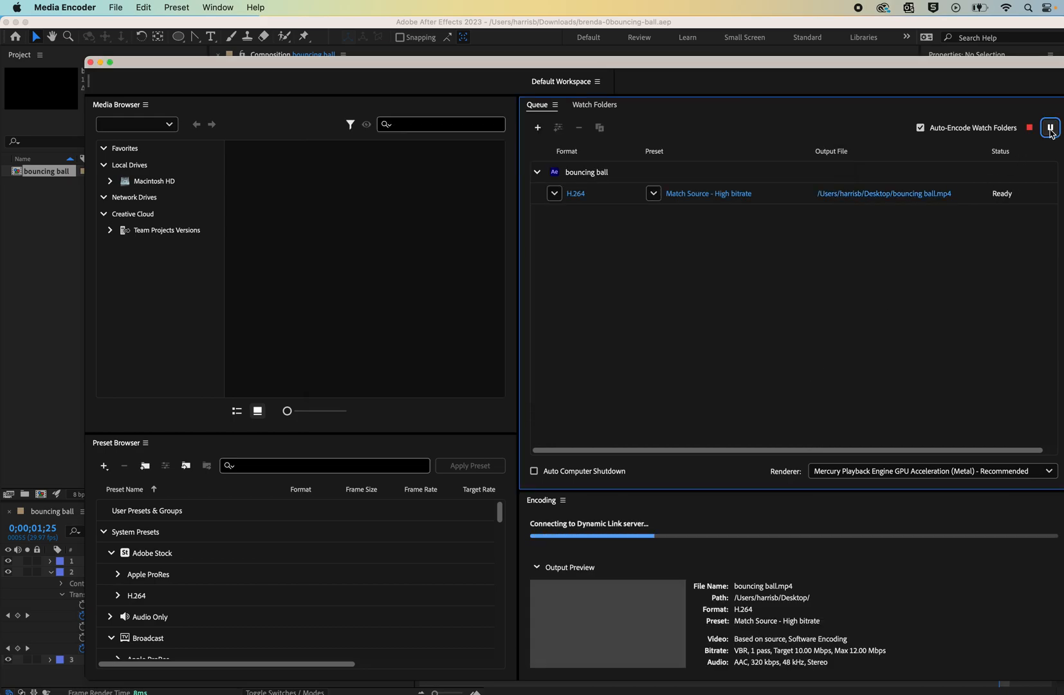